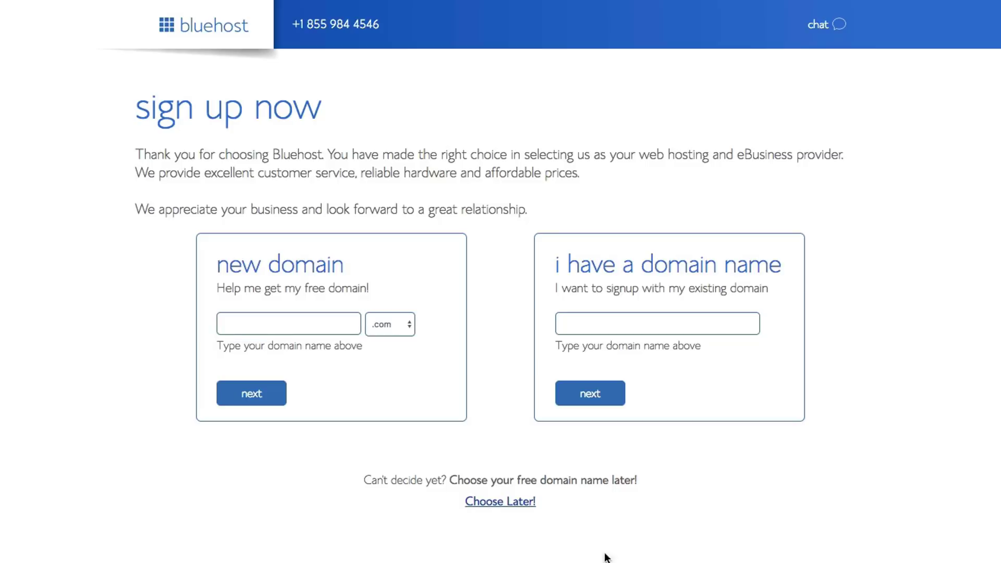
Step: Paste the desired name in as a new .com domain and continue to account creation
left_click(258, 323)
key("super+v")
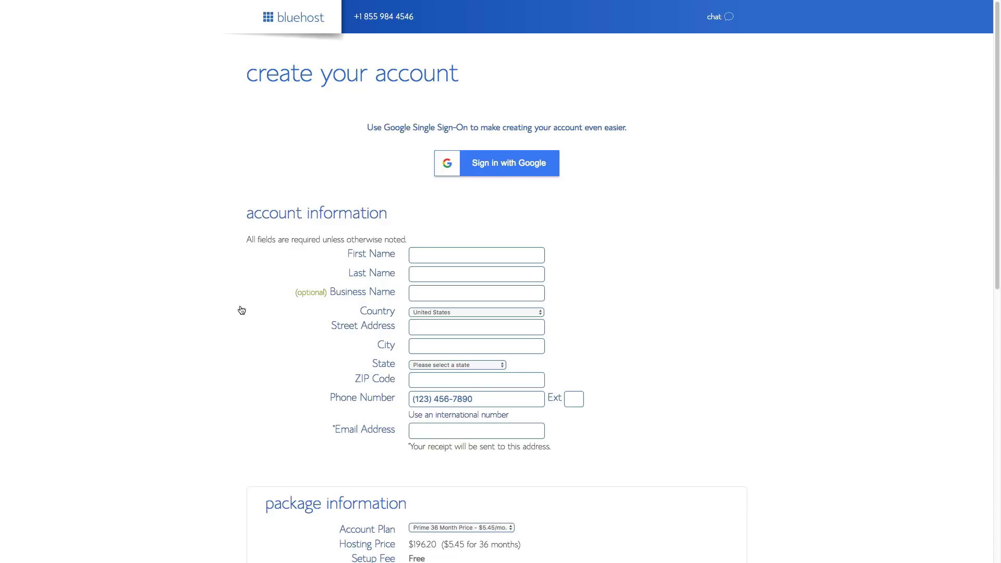
Step: Review the account, package and payment sections and the terms agreement of the sign-up form
scroll(219, 336, "down", 1)
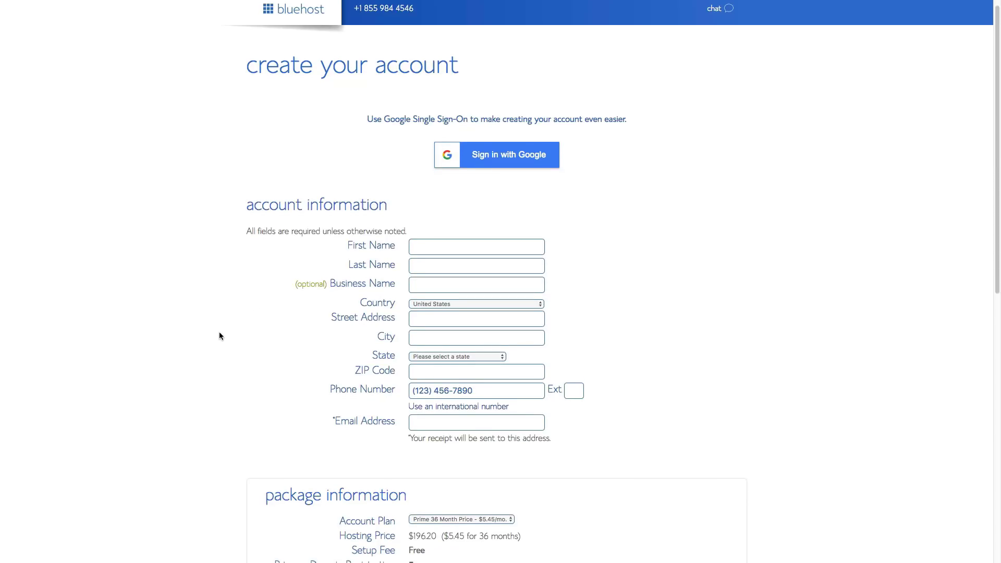
scroll(219, 336, "up", 1)
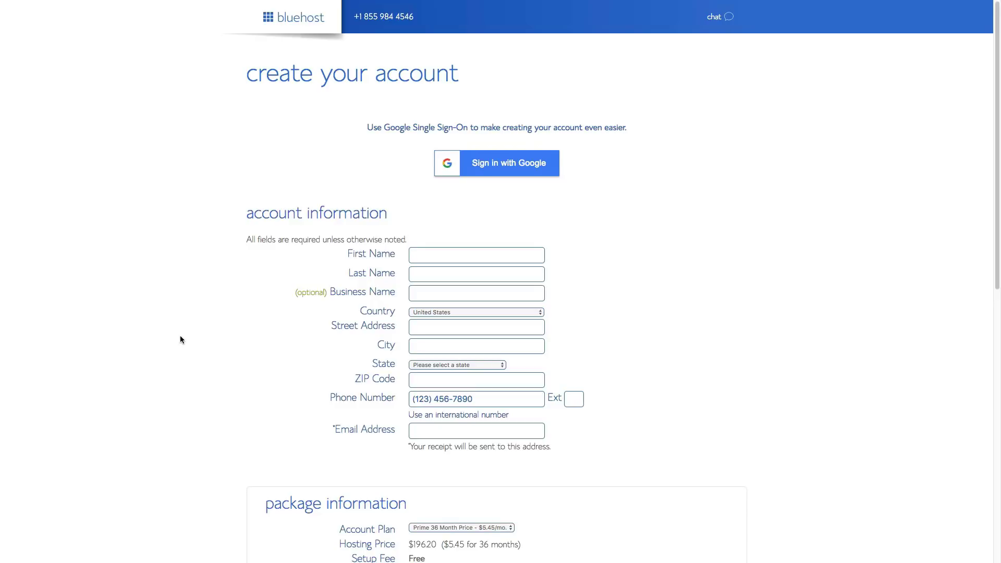
scroll(183, 334, "down", 2)
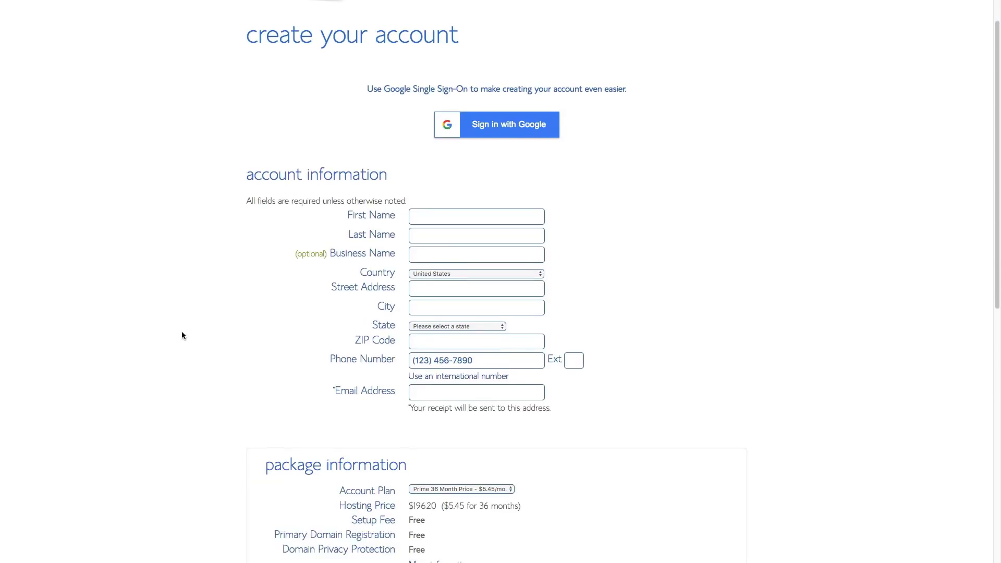
scroll(191, 344, "down", 10)
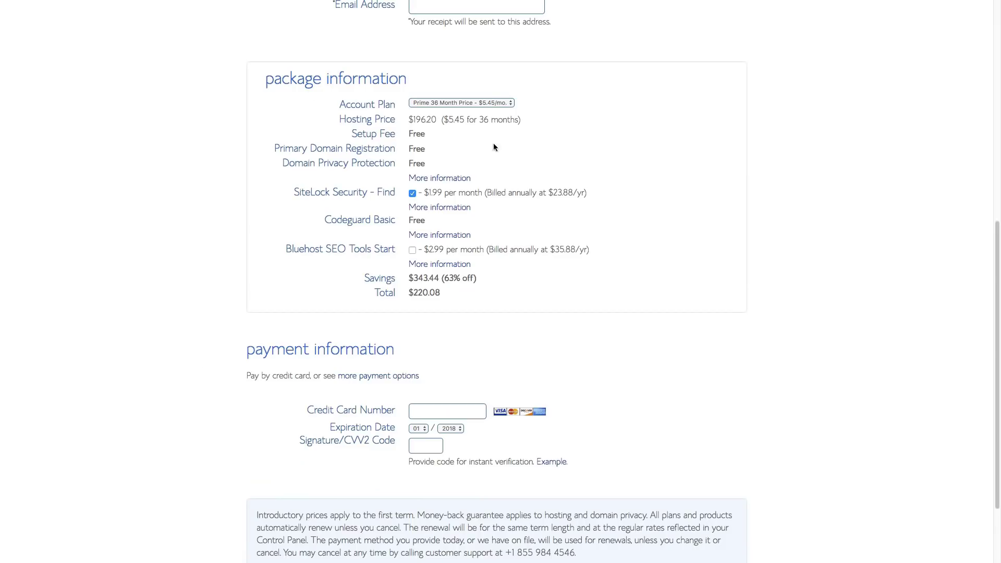
scroll(219, 406, "down", 3)
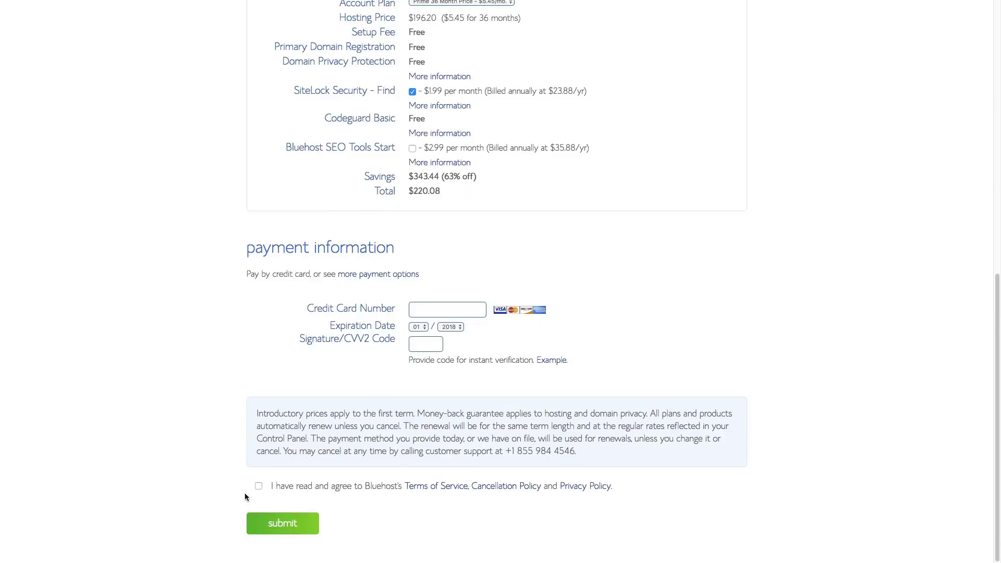
scroll(208, 406, "up", 10)
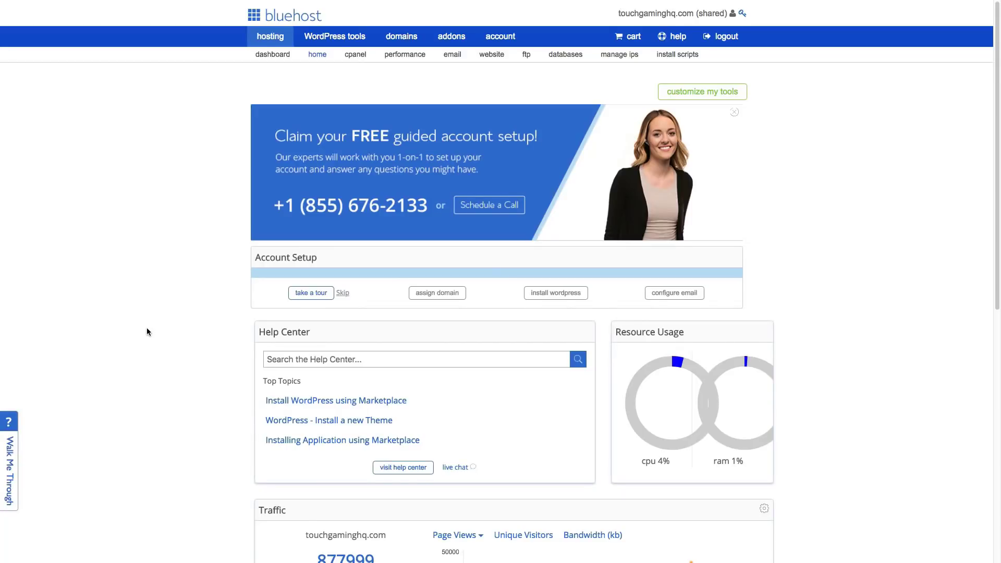
triple_click(621, 14)
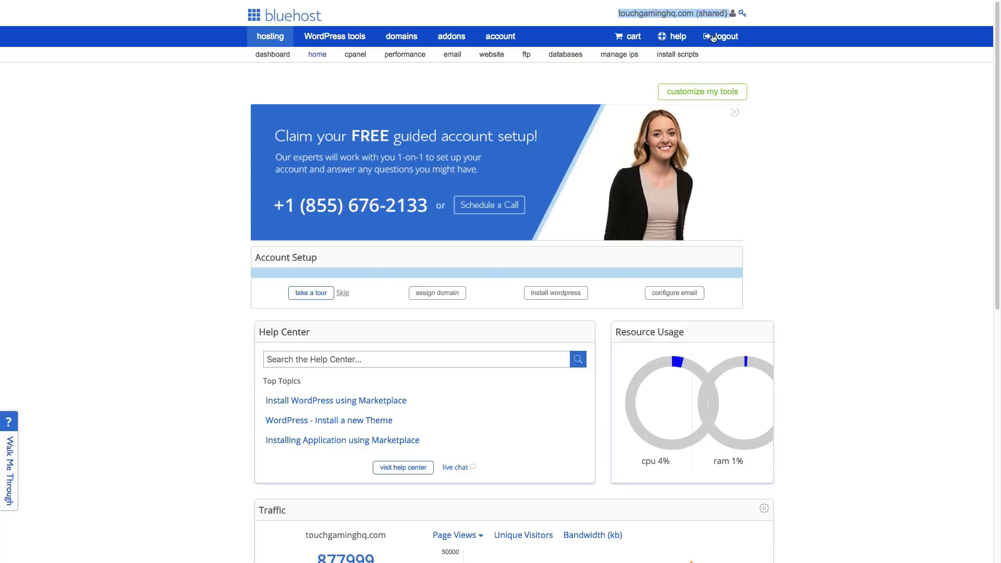
left_click(698, 14)
left_click_drag(698, 13, 717, 16)
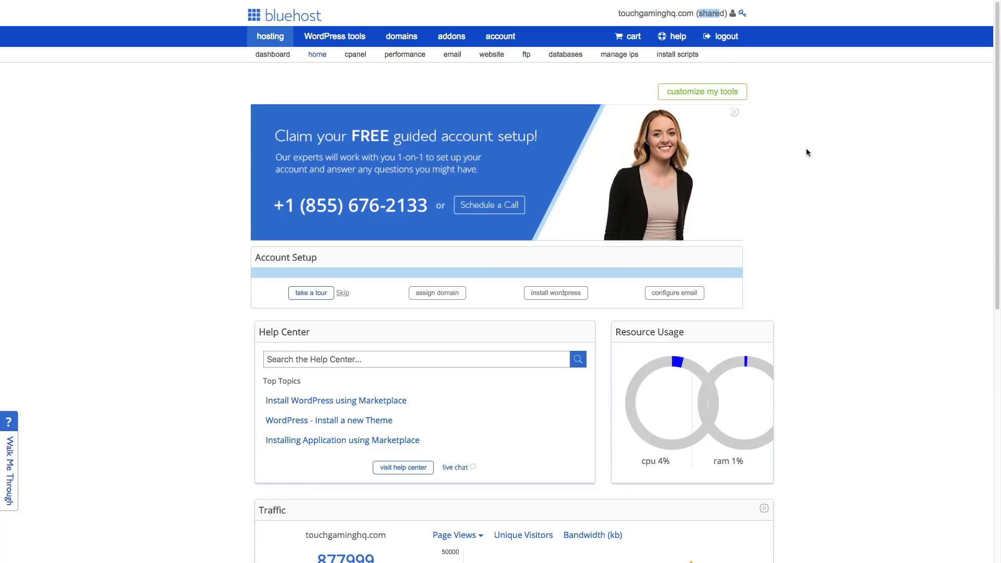
left_click(877, 239)
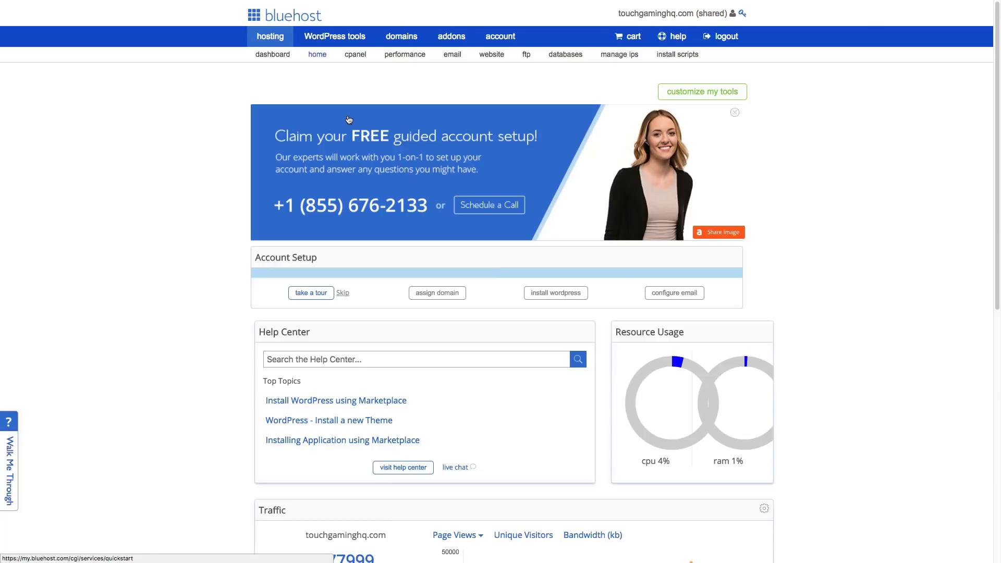
Step: Open the hosting account's cPanel and start the WordPress installer from its website tools
left_click(358, 59)
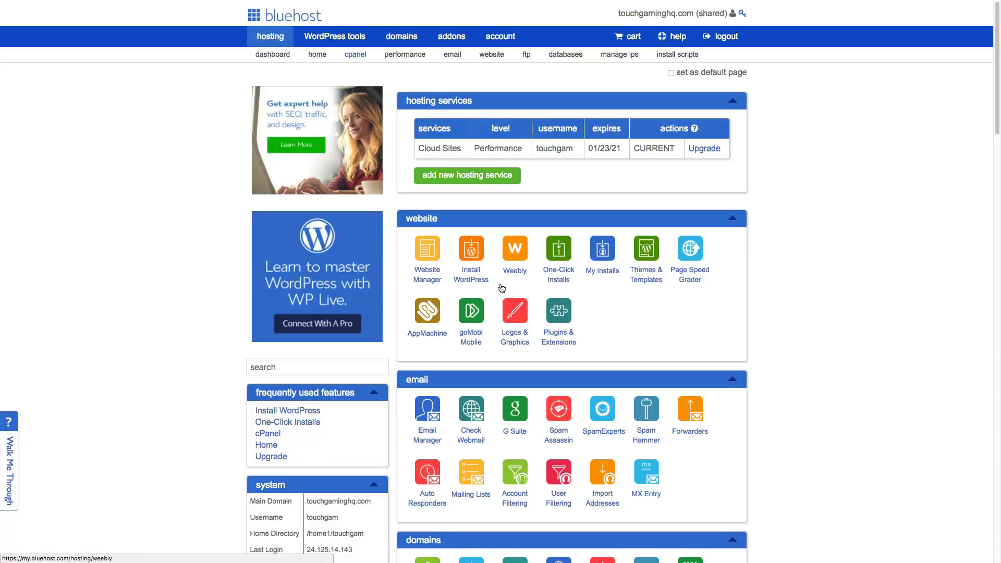
left_click(475, 276)
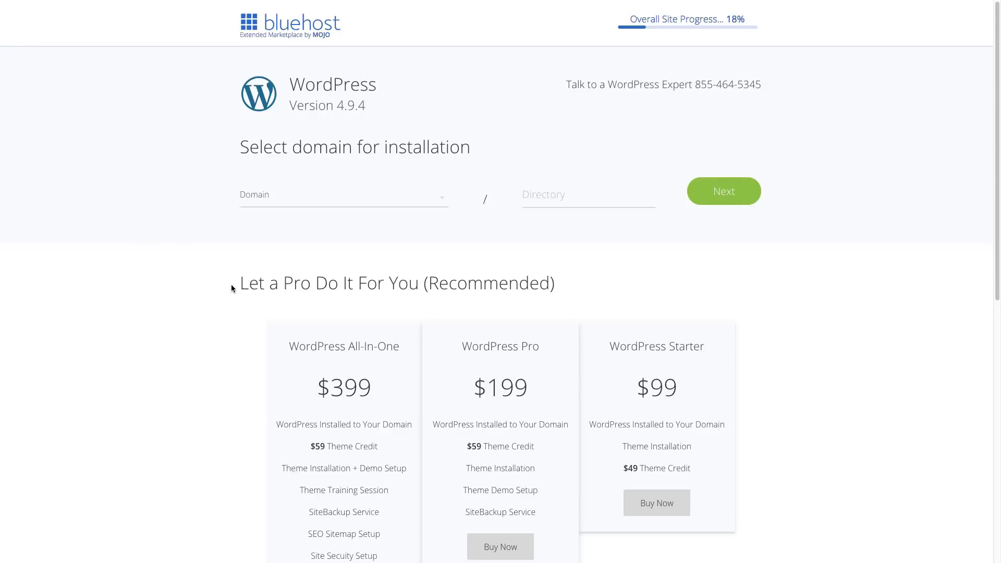
left_click_drag(232, 286, 418, 296)
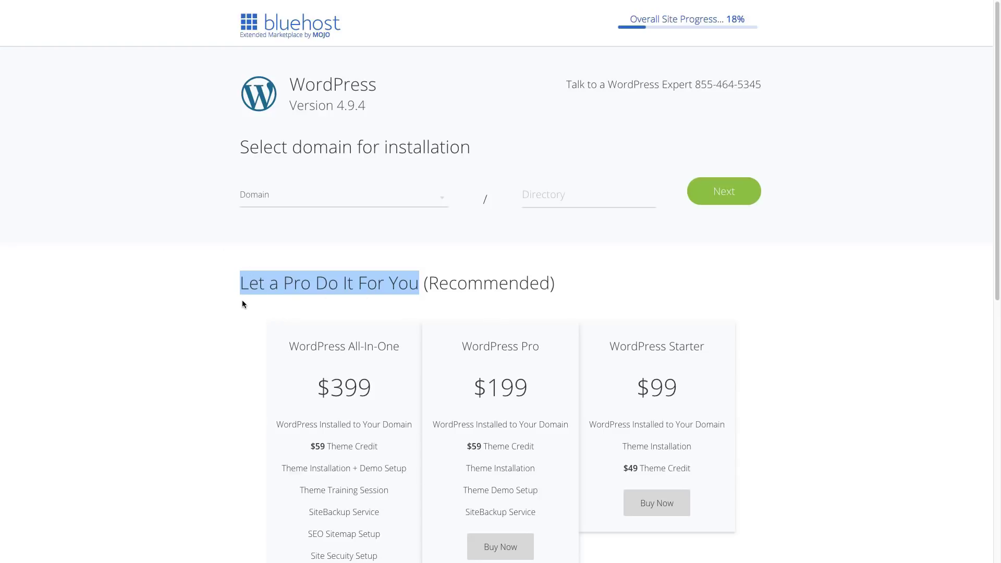
left_click(279, 195)
left_click(198, 280)
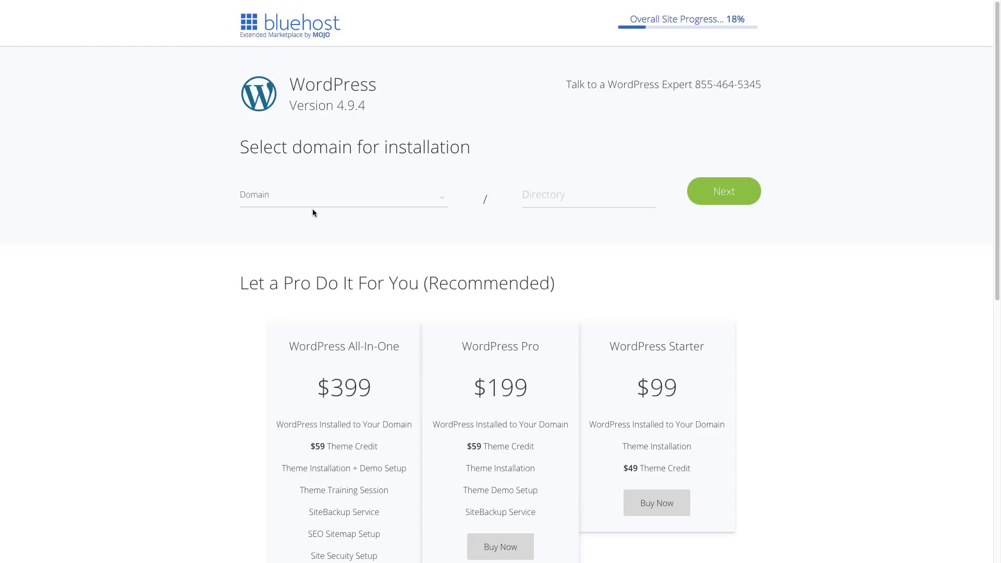
left_click(285, 200)
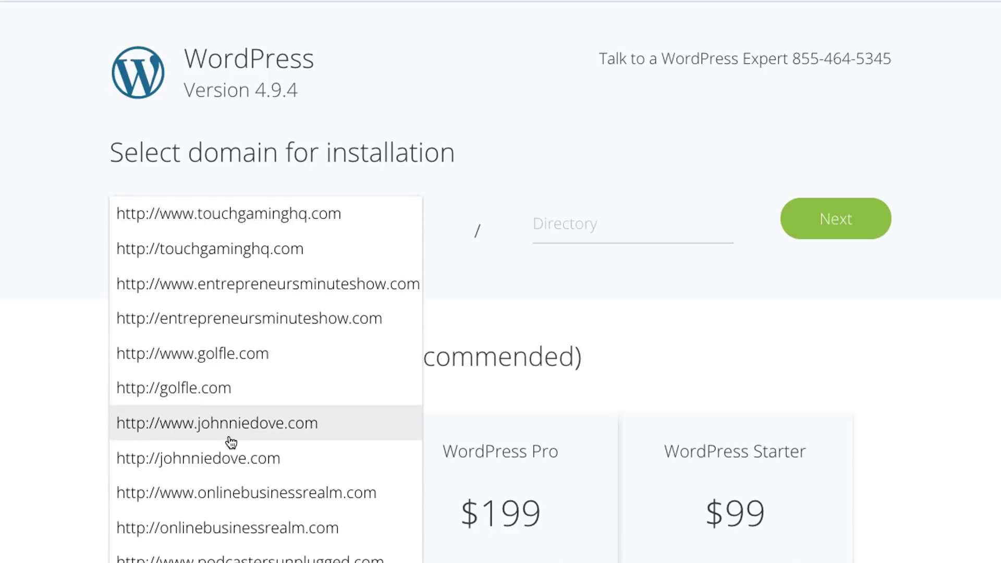
scroll(233, 359, "down", 3)
scroll(232, 367, "up", 3)
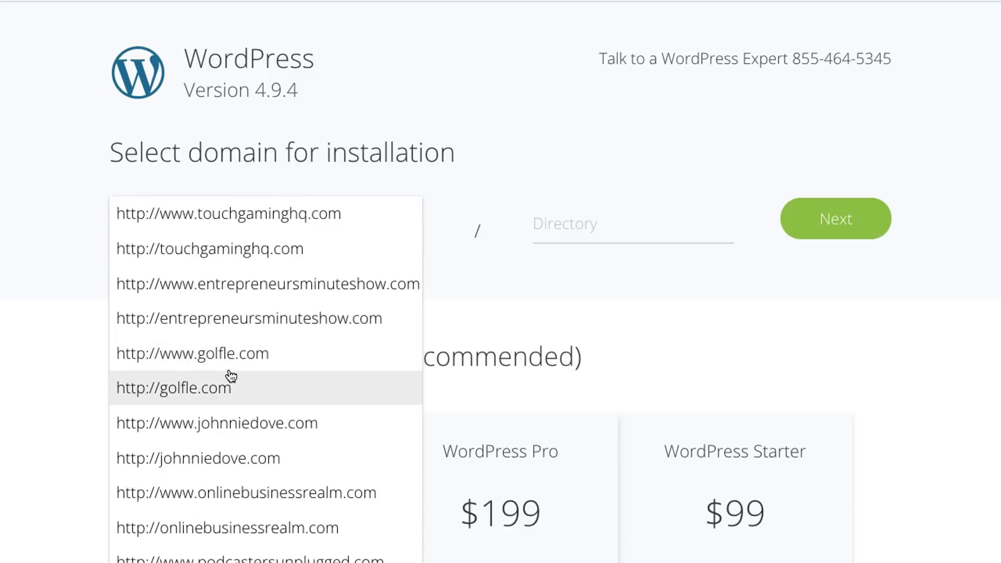
left_click(233, 284)
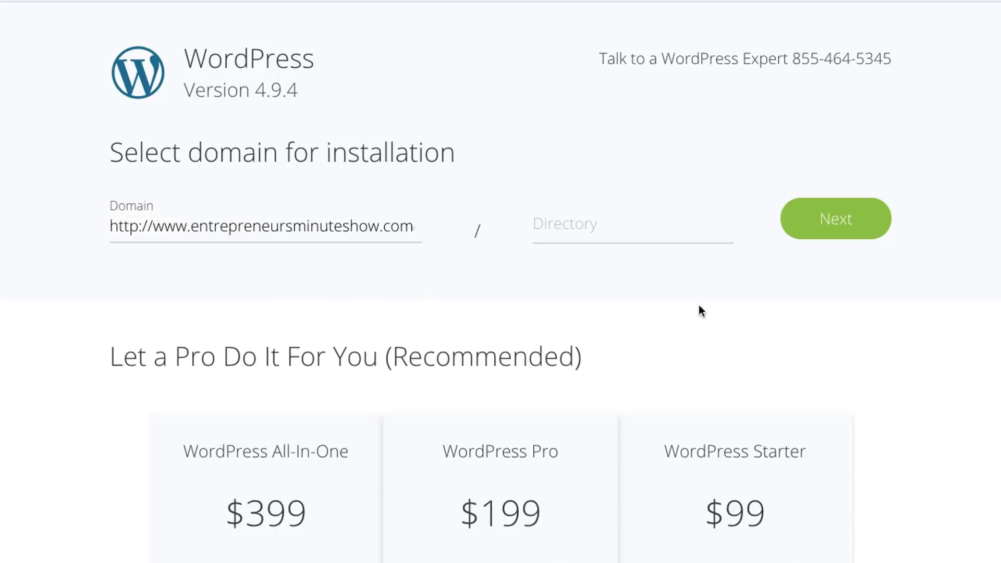
left_click(834, 221)
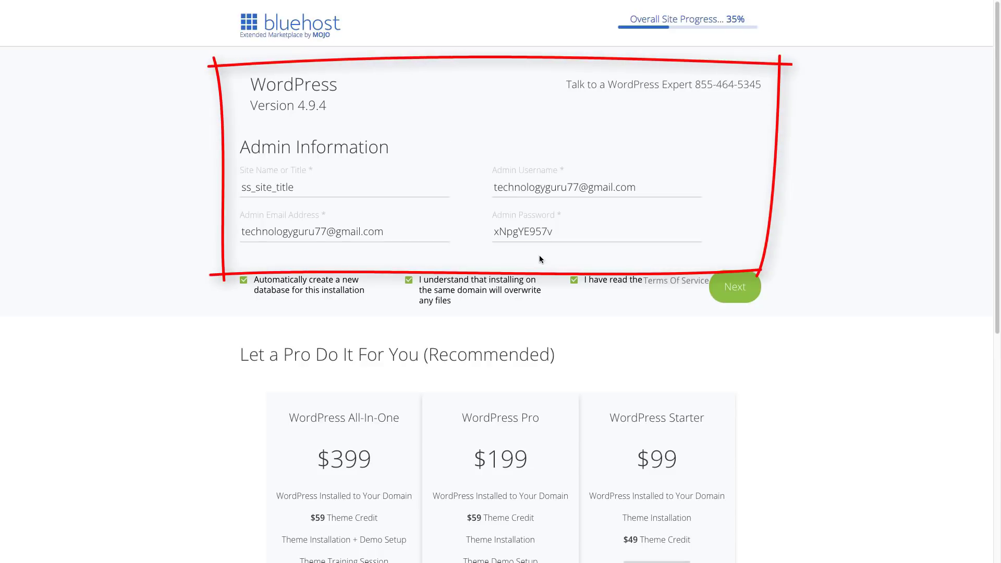
Step: Check the admin username and copy the generated admin password from the WordPress admin information
left_click_drag(494, 187, 651, 186)
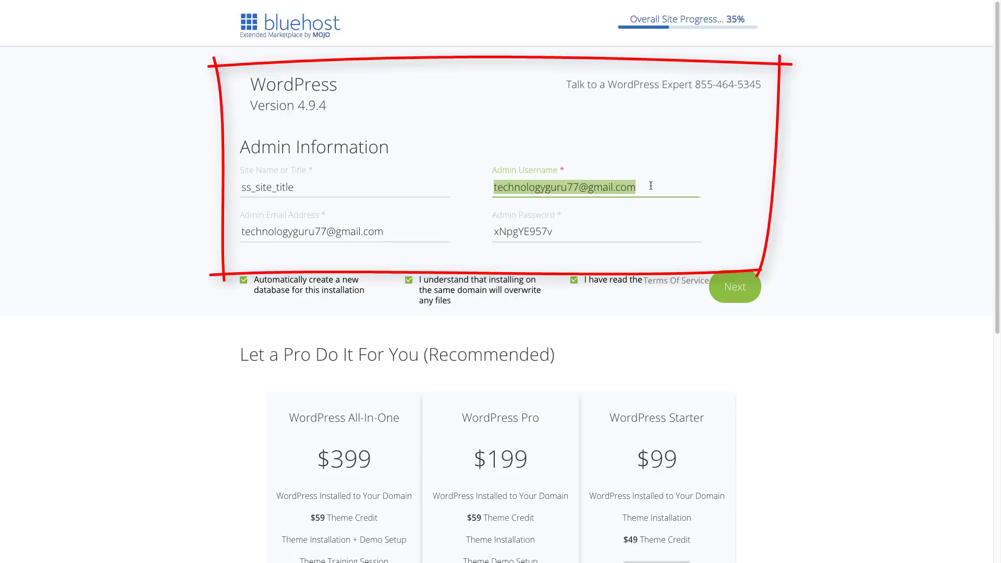
left_click_drag(495, 233, 572, 235)
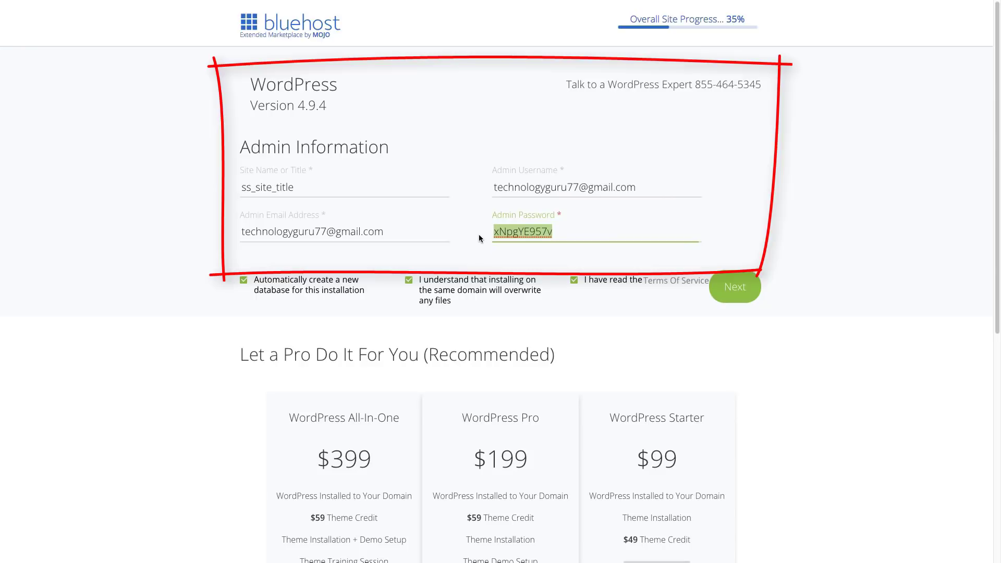
right_click(533, 230)
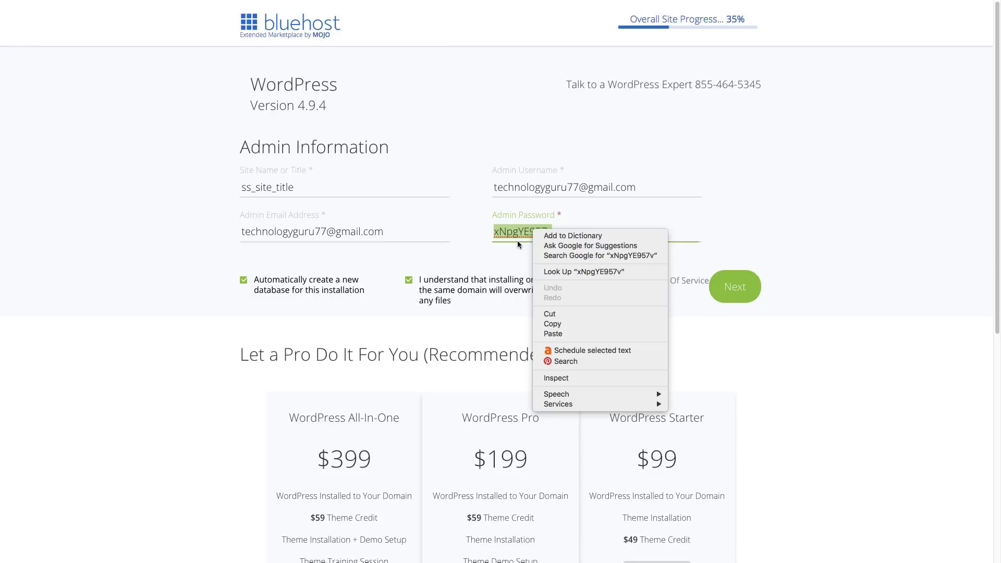
left_click(553, 324)
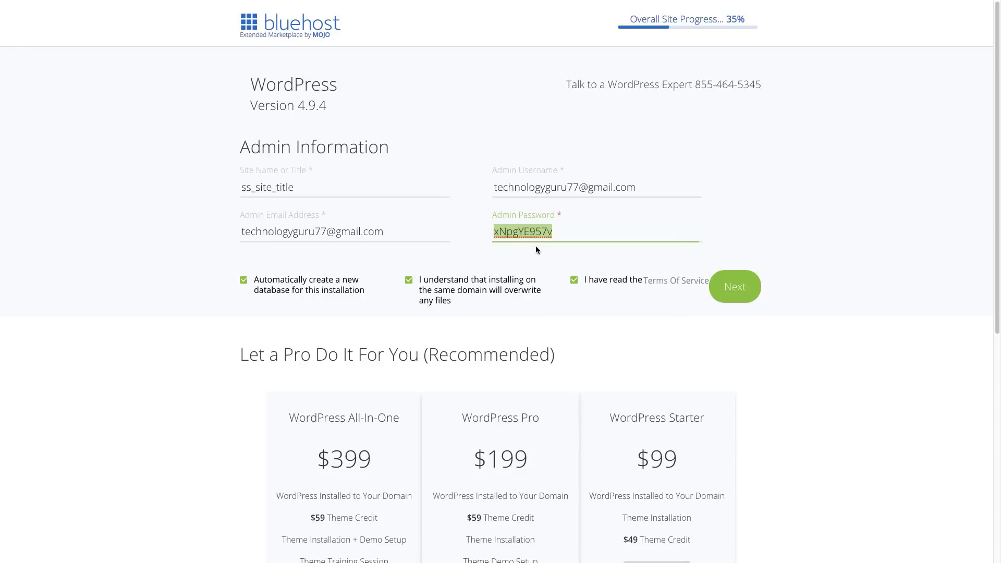
Step: Install WordPress with the given admin information and open the new site from the installation details
left_click(730, 291)
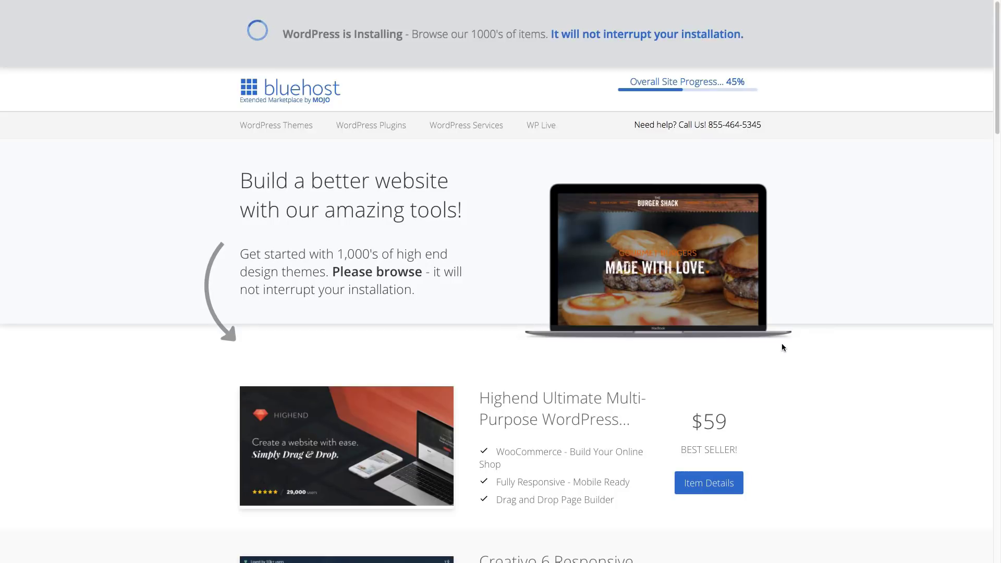
left_click(724, 84)
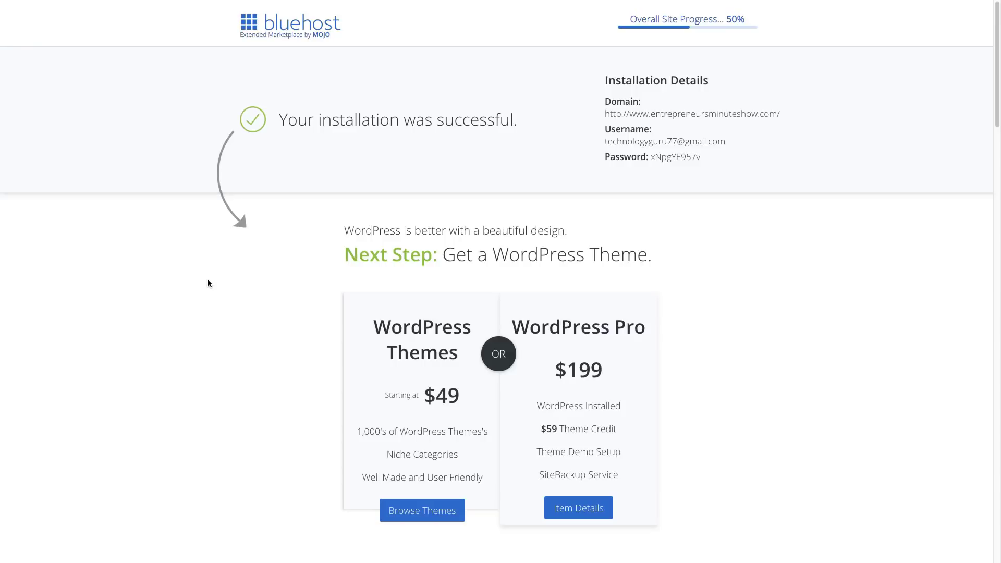
left_click(629, 115)
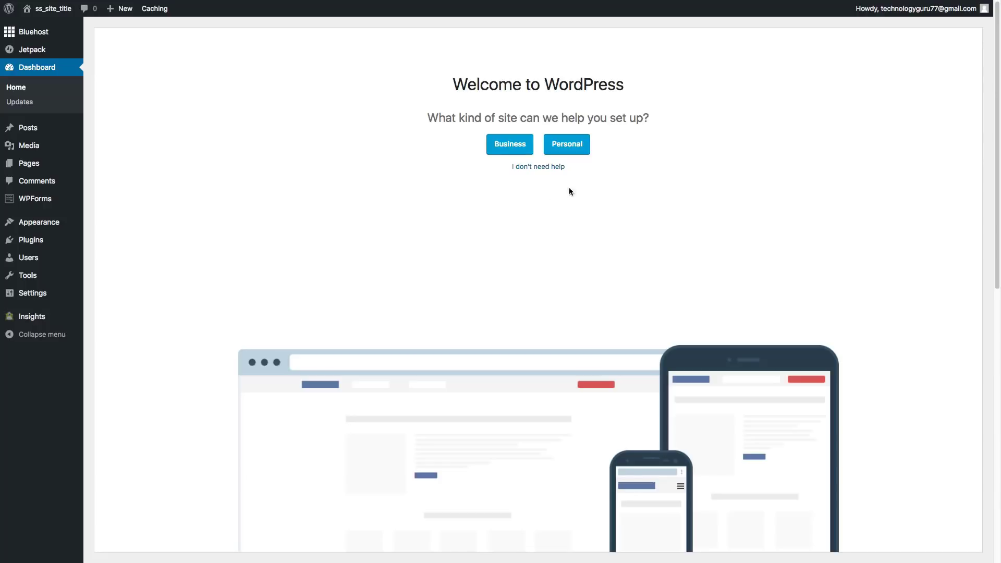
Step: Start the Business site setup with the title "Entrepreneurs MInute" and the description "Tagline"
left_click(505, 151)
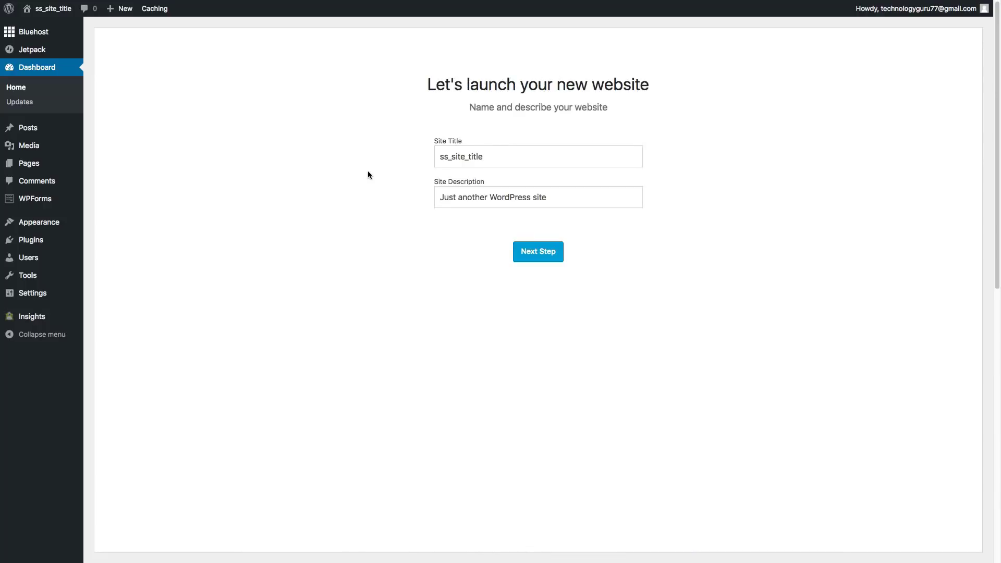
left_click(493, 159)
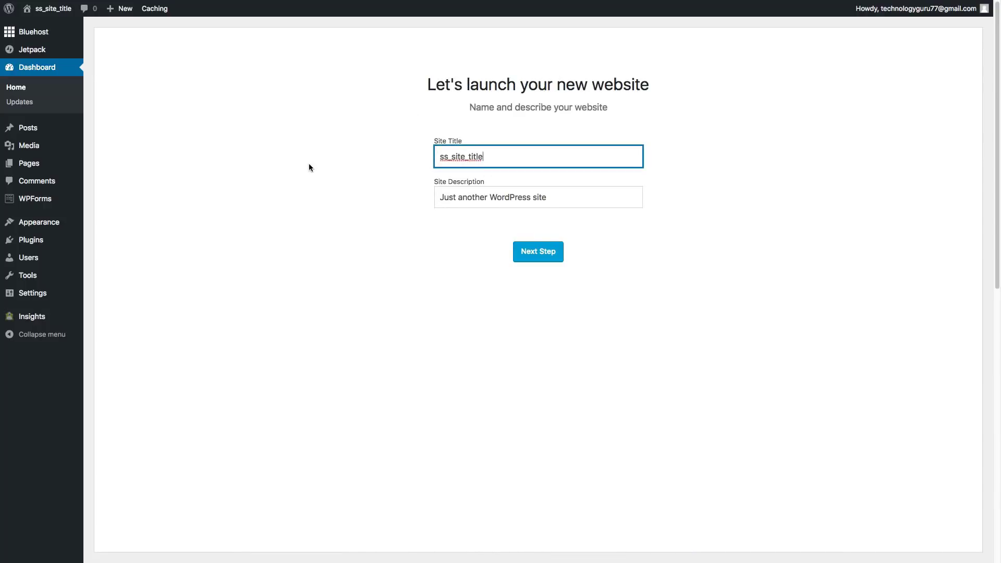
double_click(472, 159)
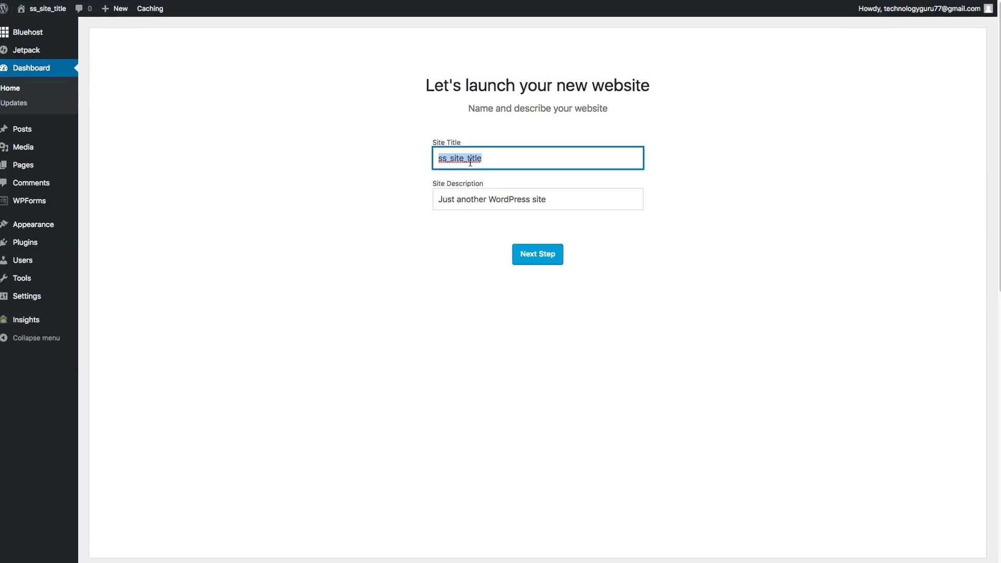
type("Entre")
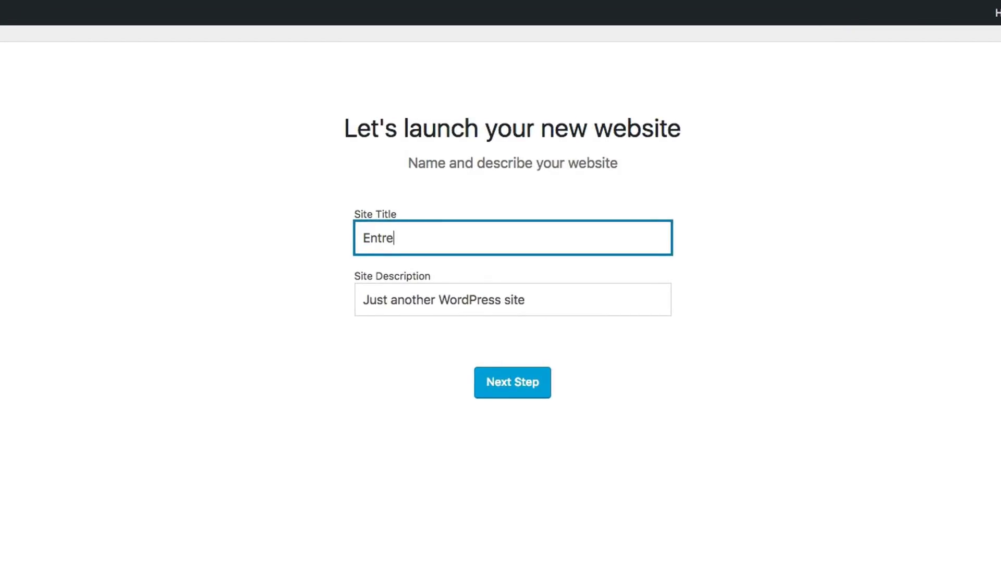
type("preneurs MInute")
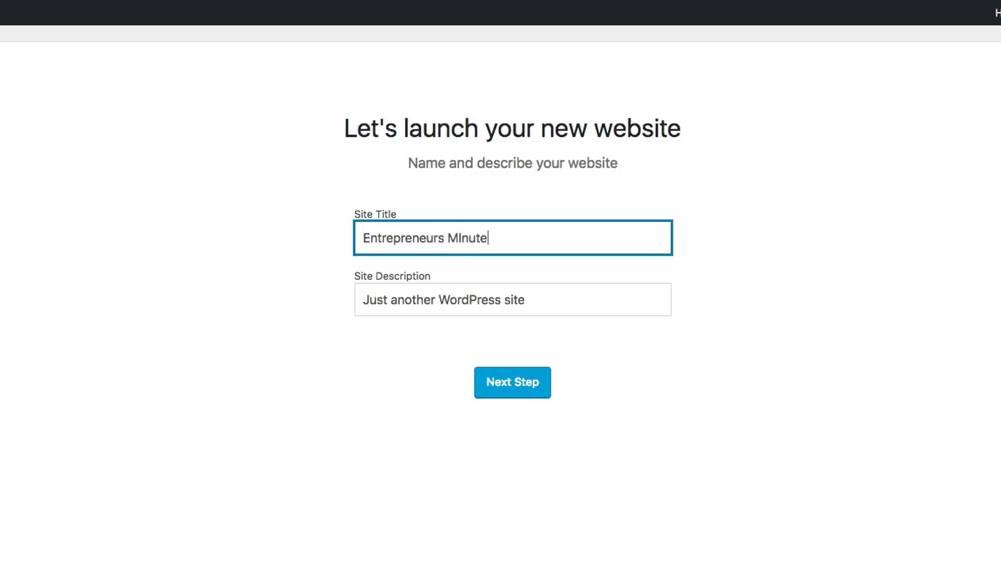
key("Tab")
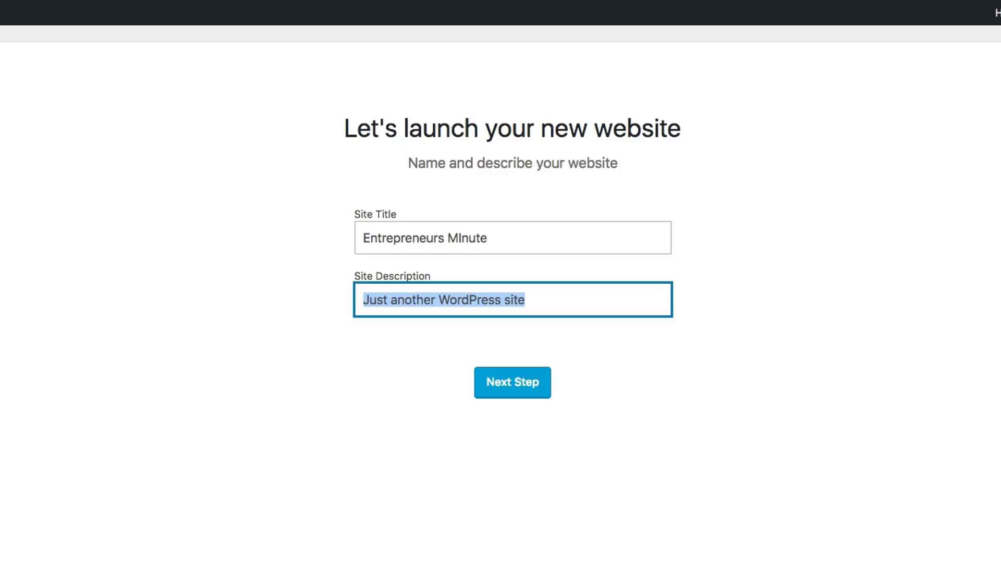
type("Tagline")
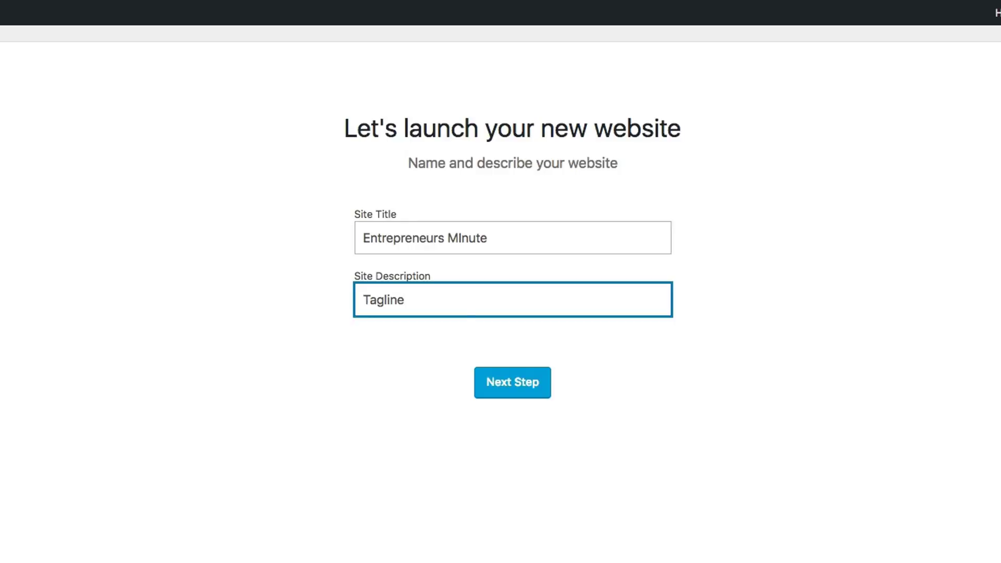
left_click(511, 380)
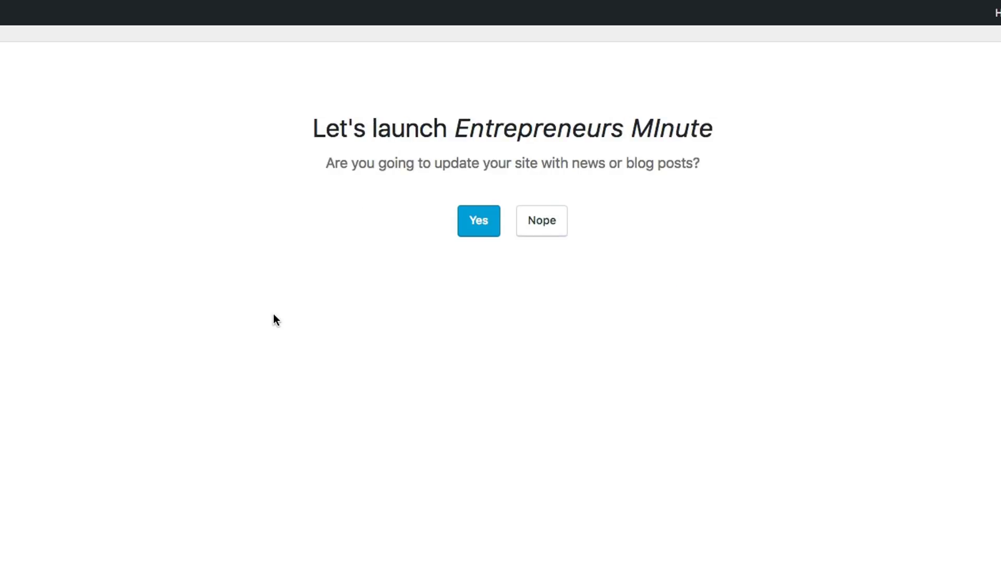
Step: Confirm that the site will have news or blog posts and choose a static welcome page as homepage
left_click(488, 226)
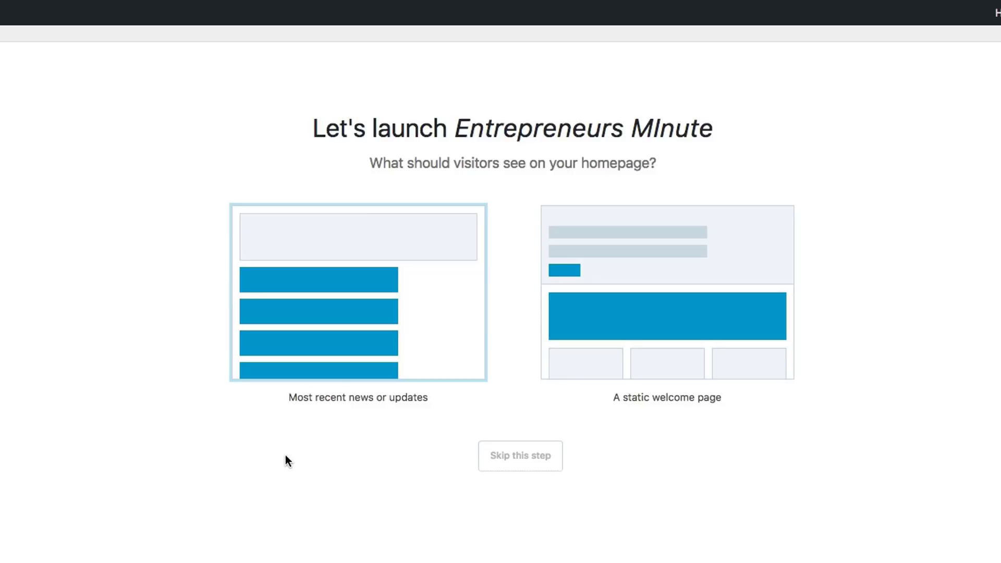
left_click(664, 345)
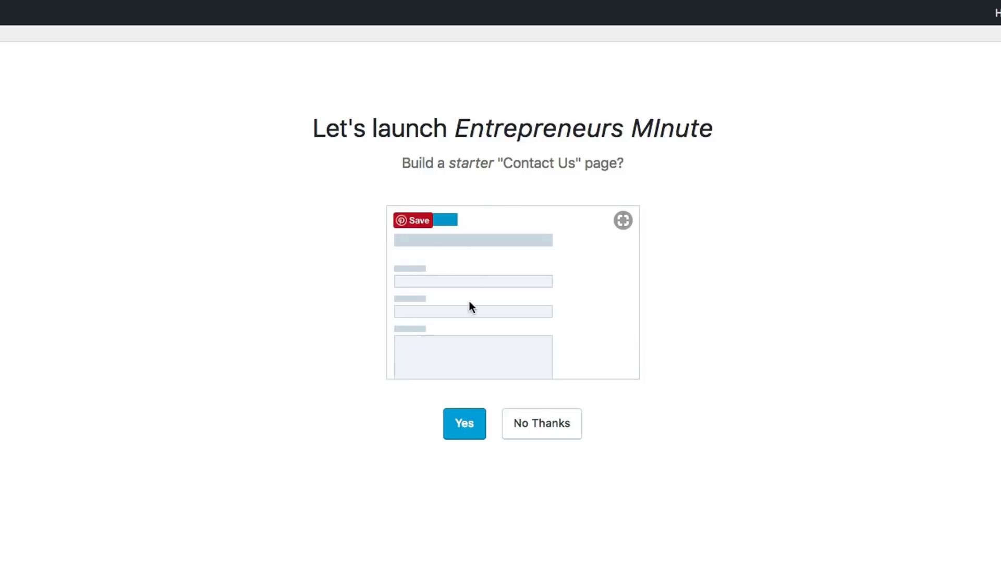
Step: Add a starter Contact Us page and skip the Jetpack connection, business address and WooCommerce installation
left_click(464, 424)
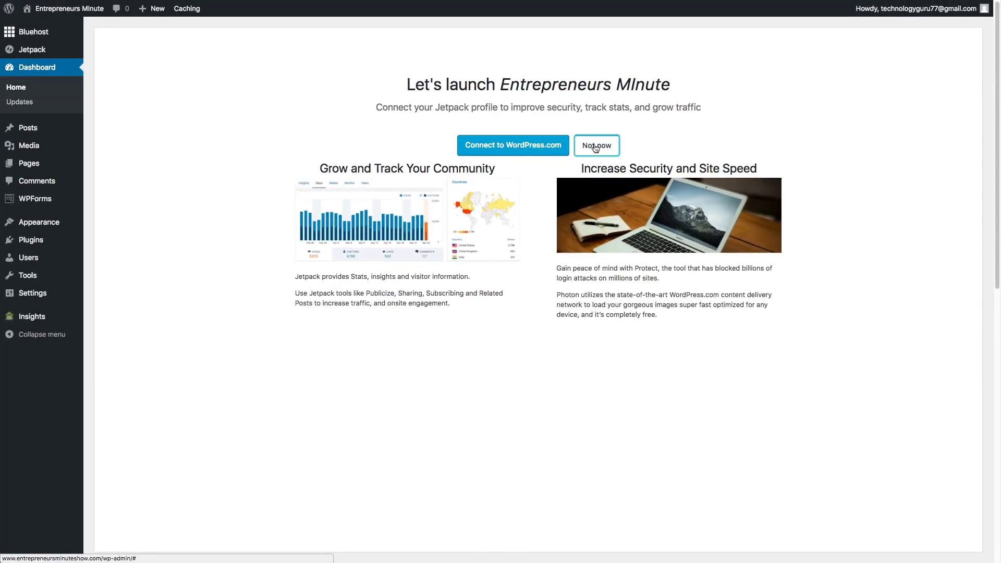
left_click(596, 148)
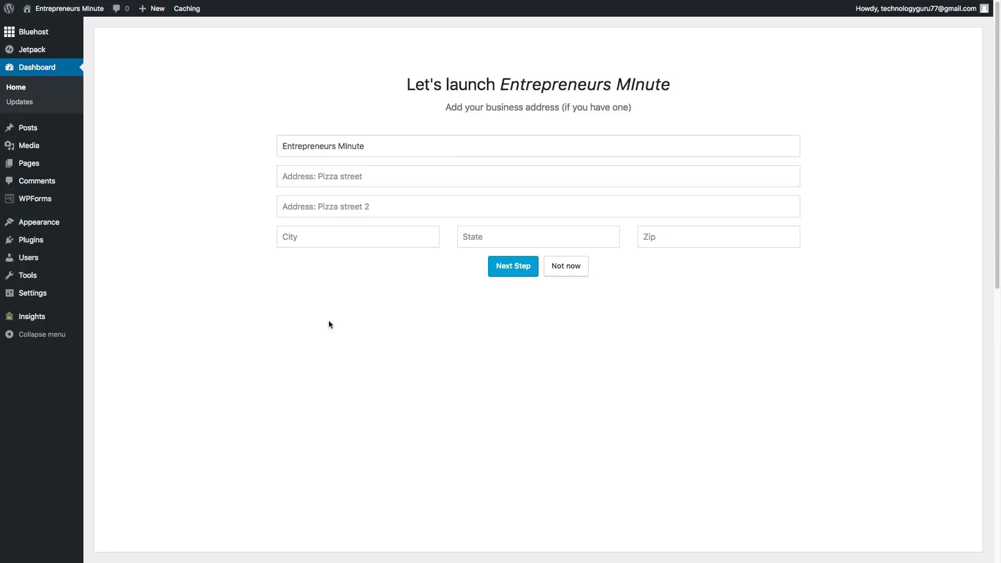
left_click(574, 267)
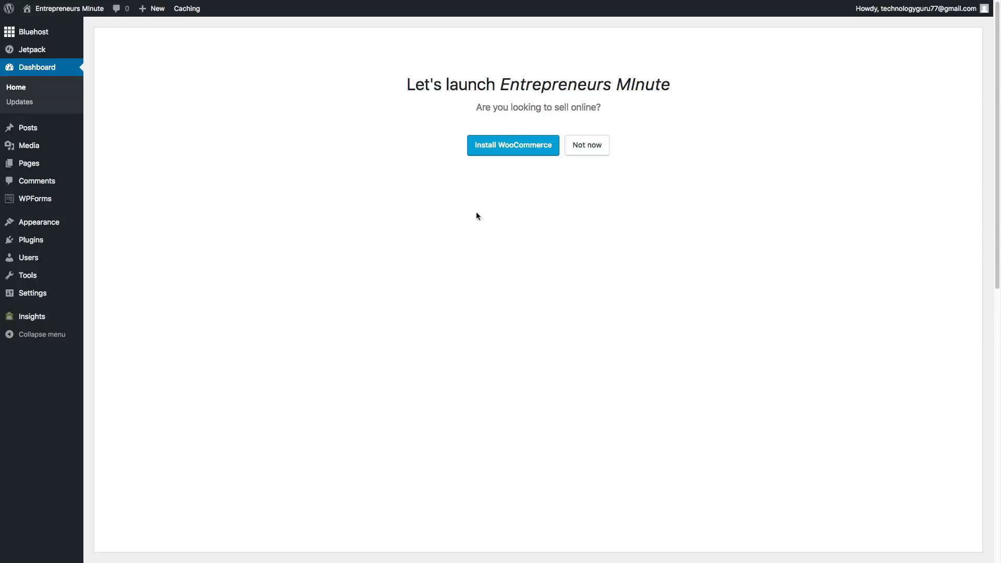
left_click(586, 146)
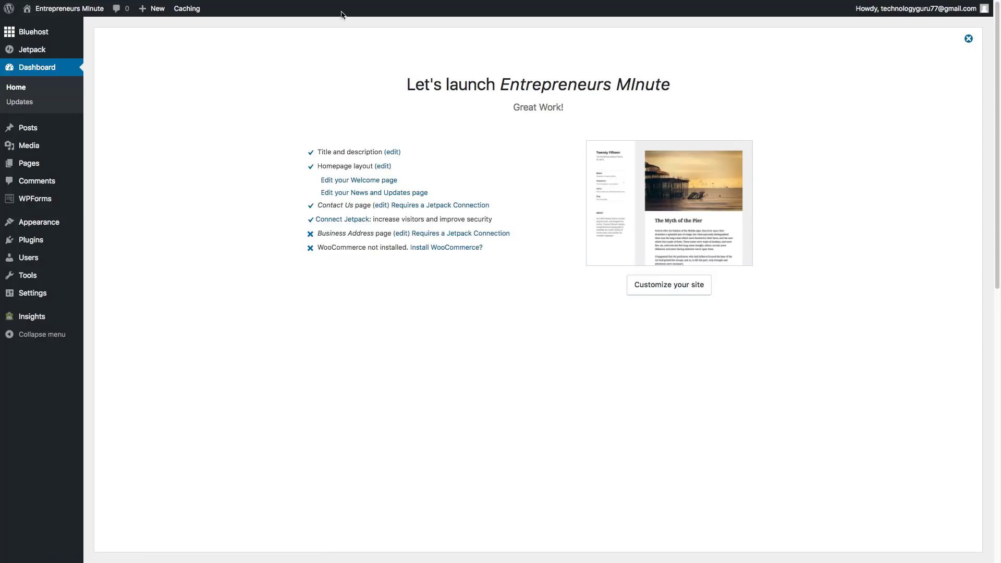
Step: Start customizing the site, browse the WordPress.org themes, and install the Magazine Elite theme with a live preview
left_click(648, 286)
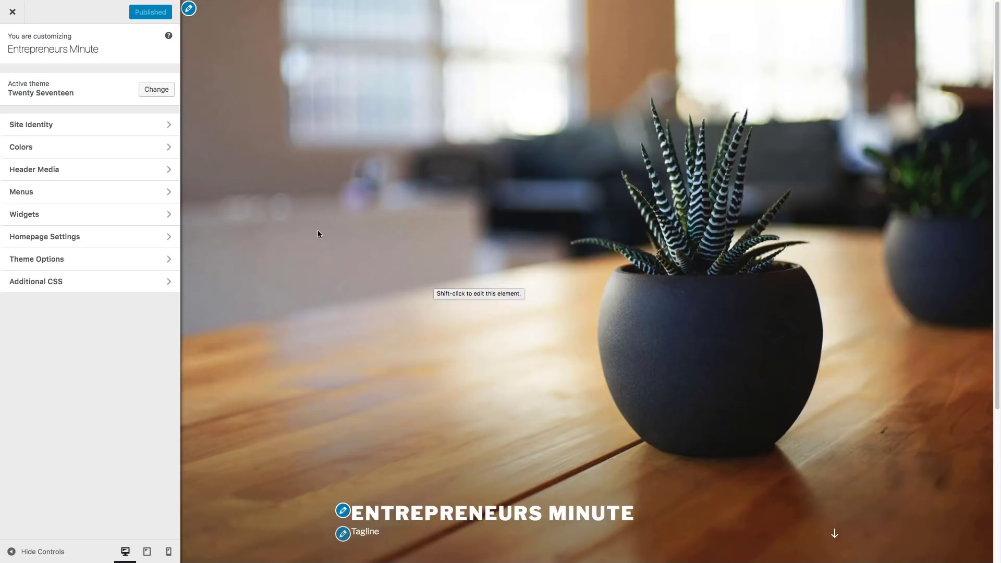
left_click(159, 93)
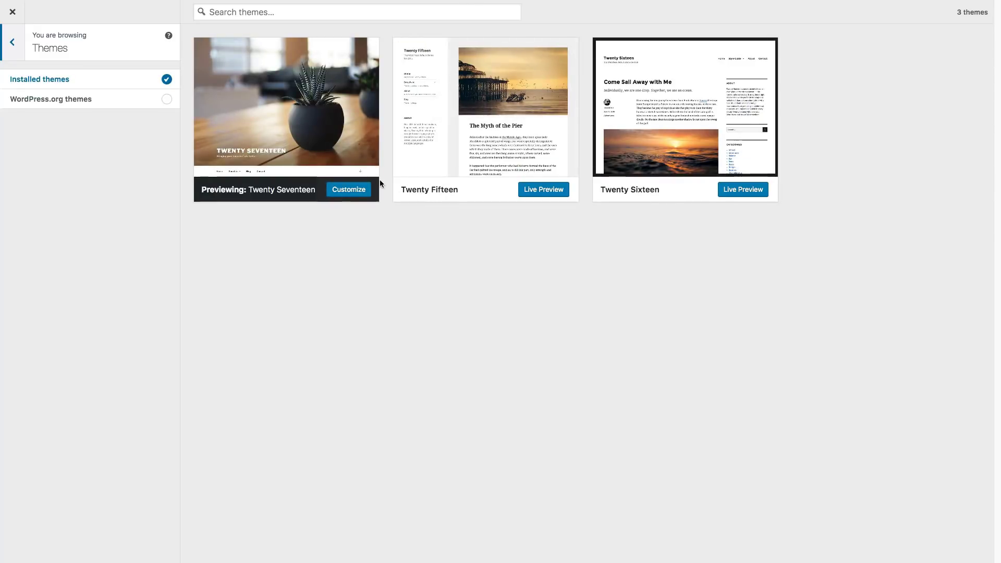
left_click(166, 100)
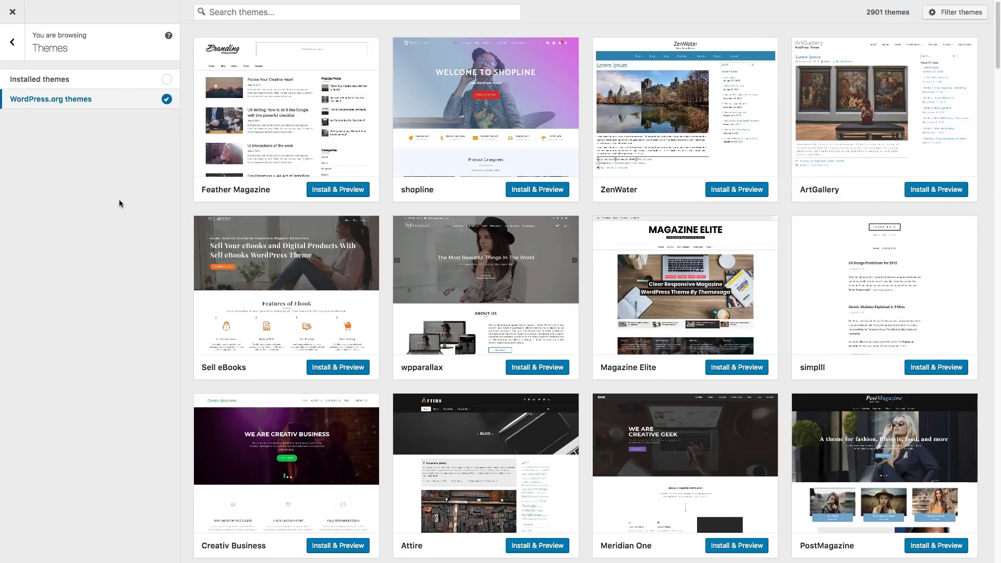
scroll(449, 235, "down", 5)
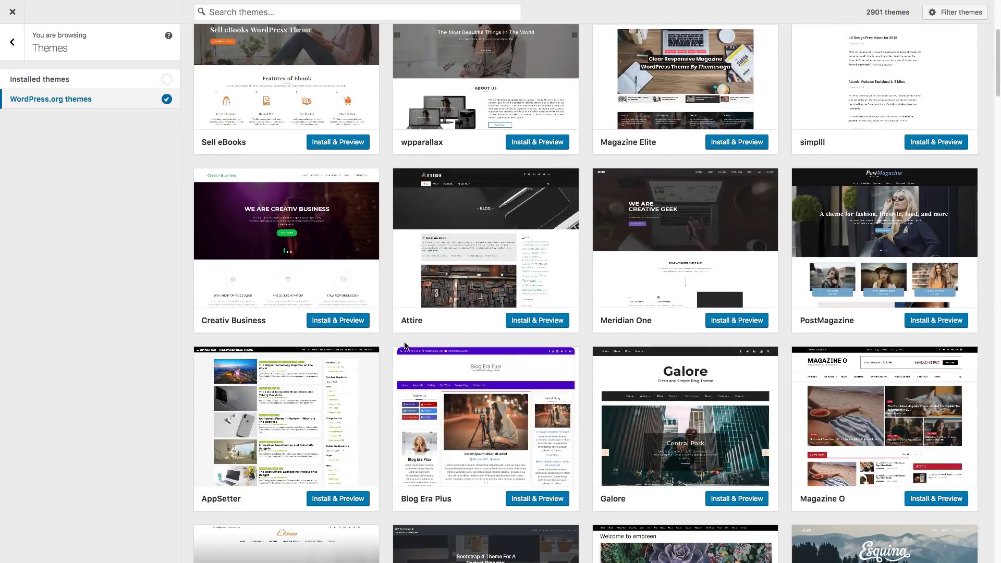
scroll(405, 346, "up", 5)
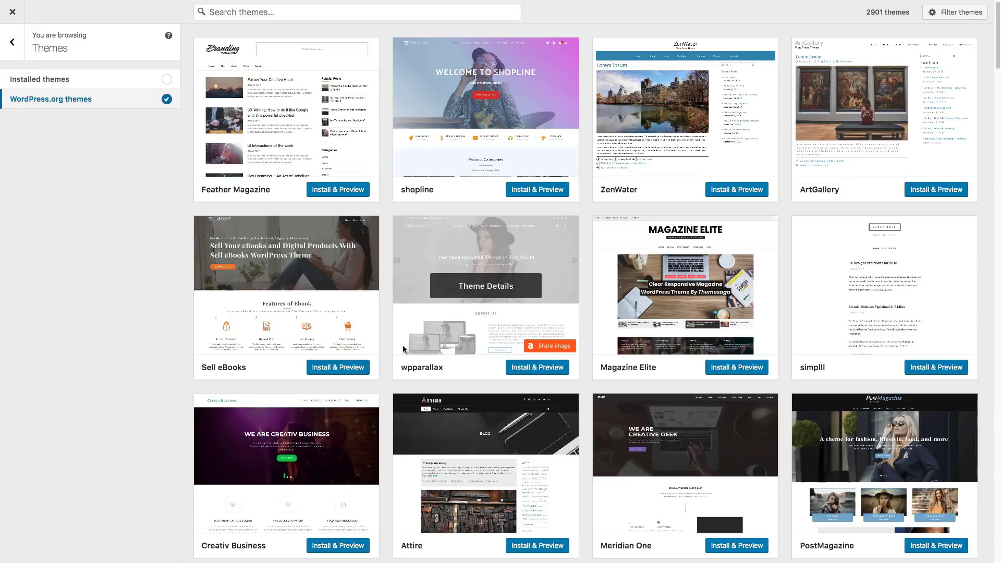
scroll(428, 371, "down", 3)
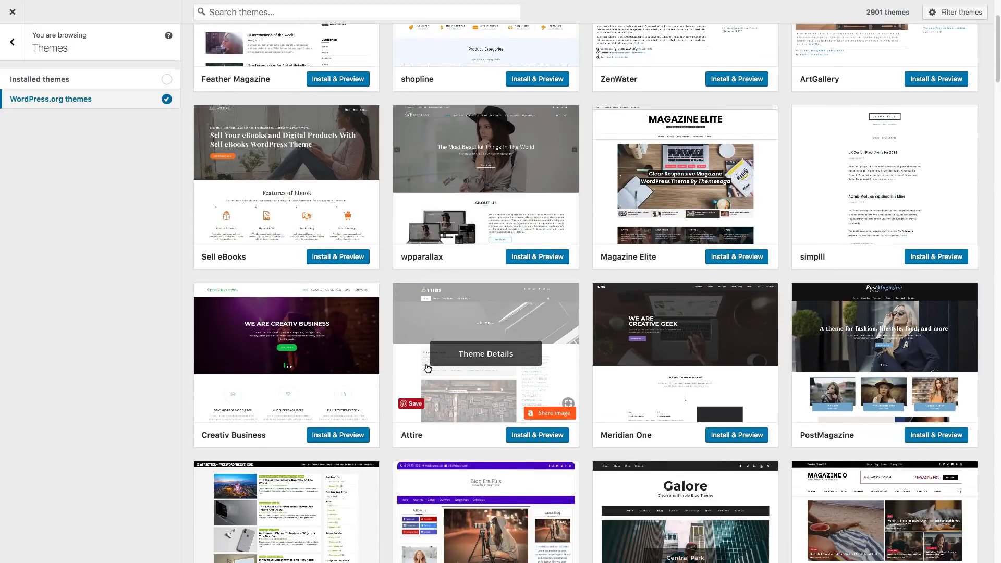
scroll(427, 370, "up", 3)
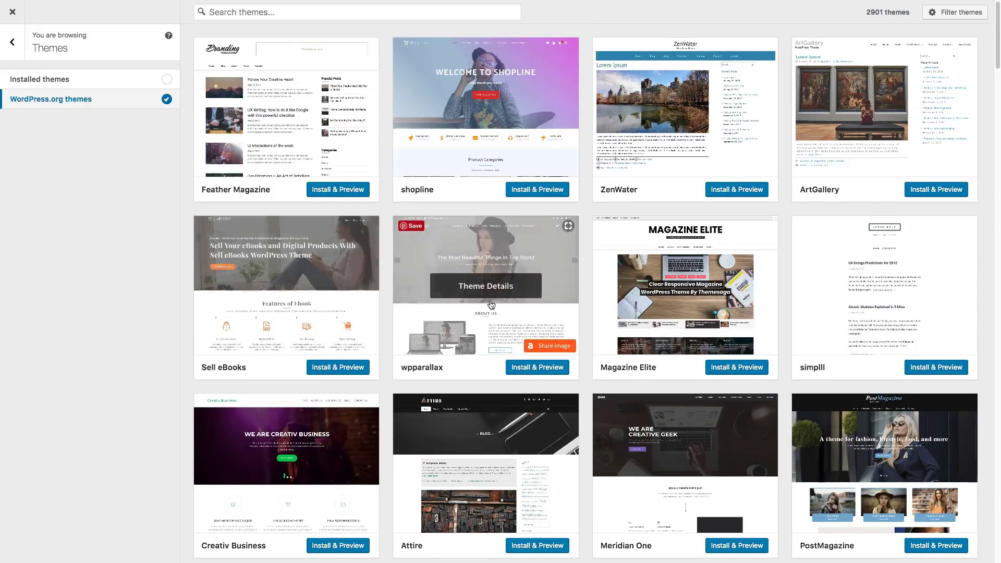
scroll(491, 305, "down", 4)
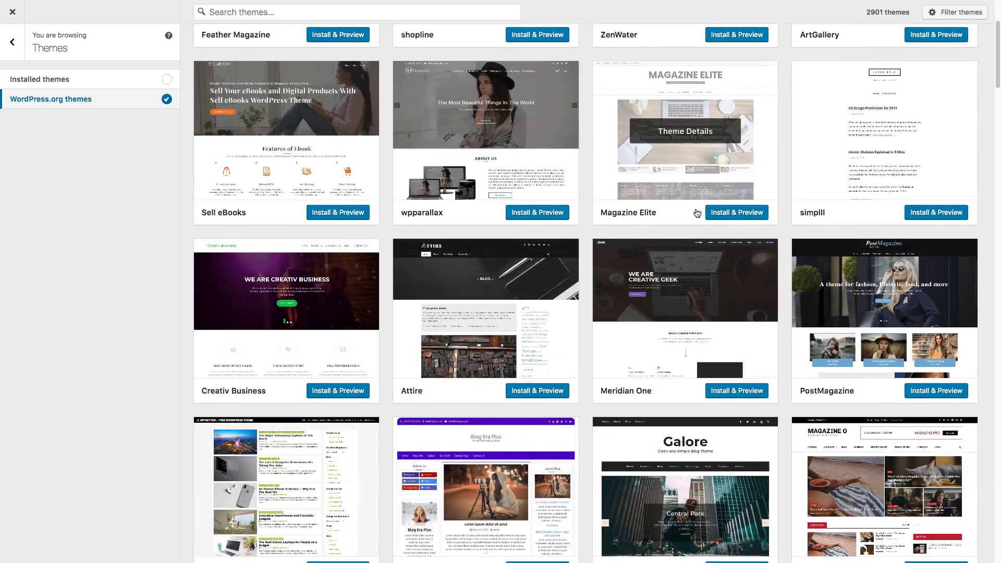
left_click(726, 215)
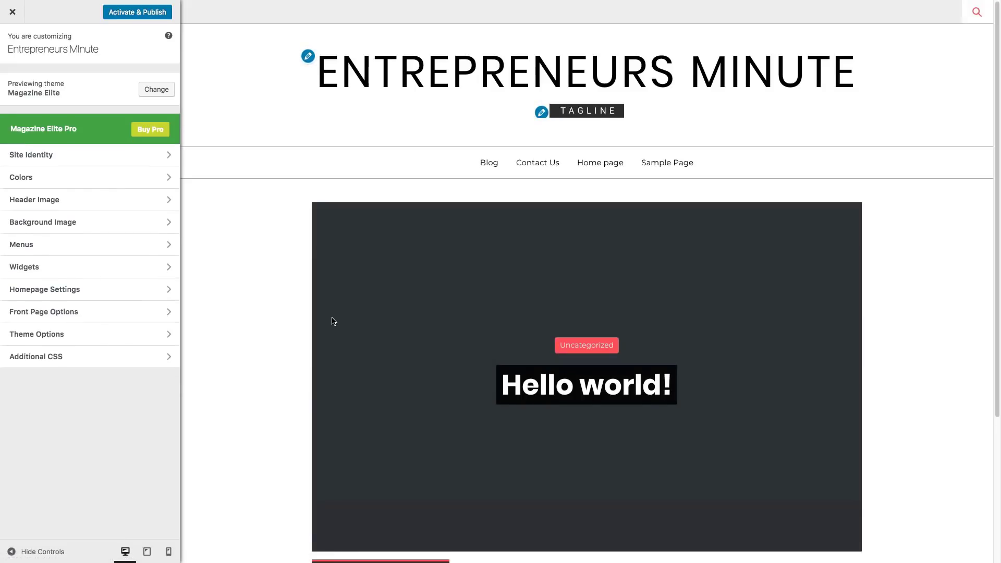
Step: Review the site preview in the Magazine Elite theme and activate and publish it
scroll(336, 318, "down", 3)
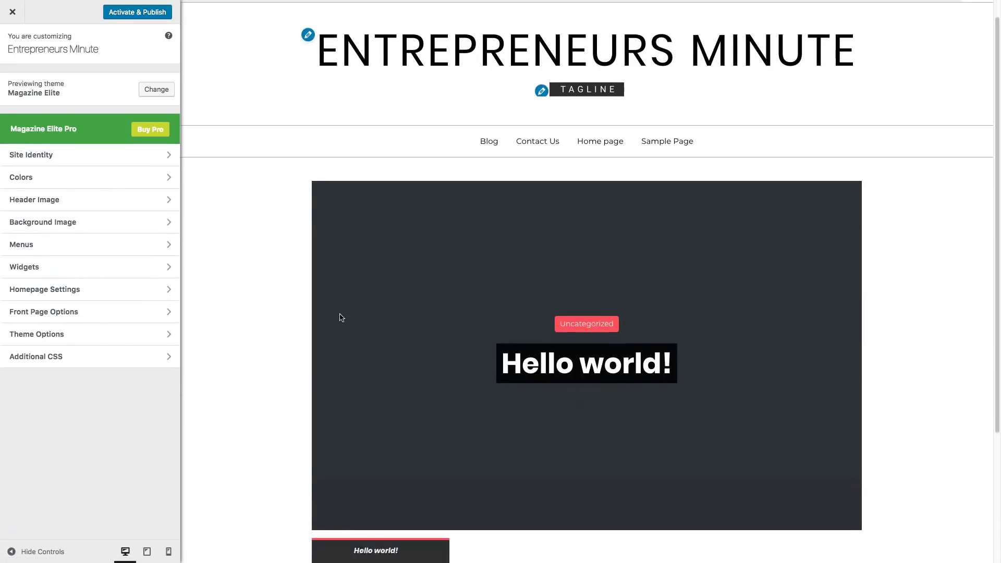
scroll(339, 314, "up", 3)
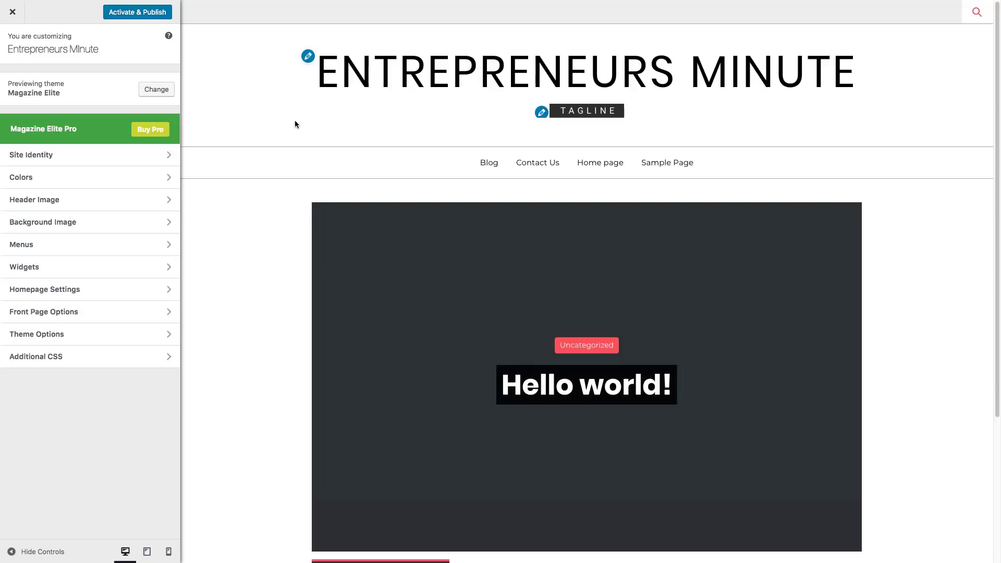
scroll(344, 331, "down", 3)
scroll(356, 322, "up", 2)
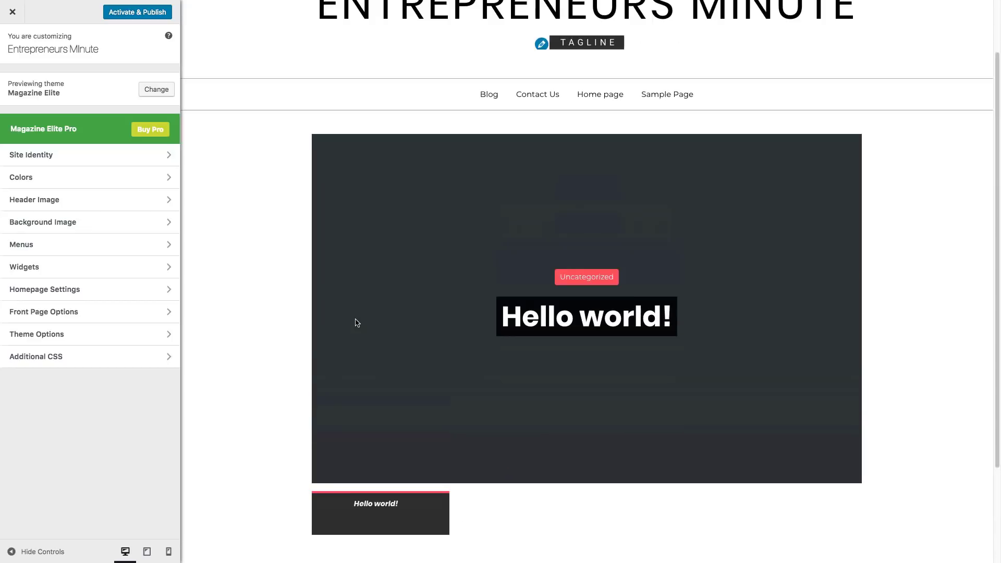
scroll(356, 312, "up", 2)
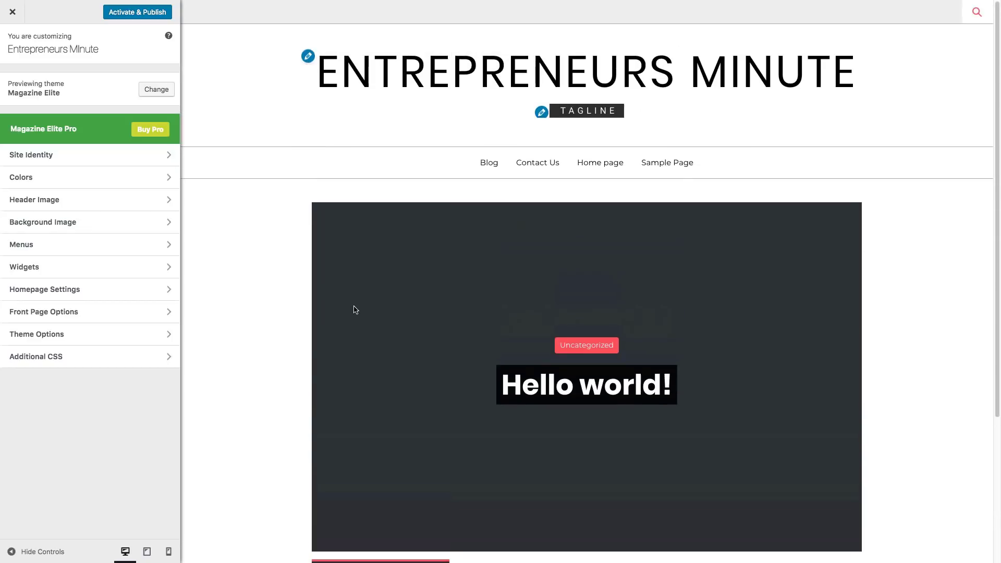
left_click(137, 12)
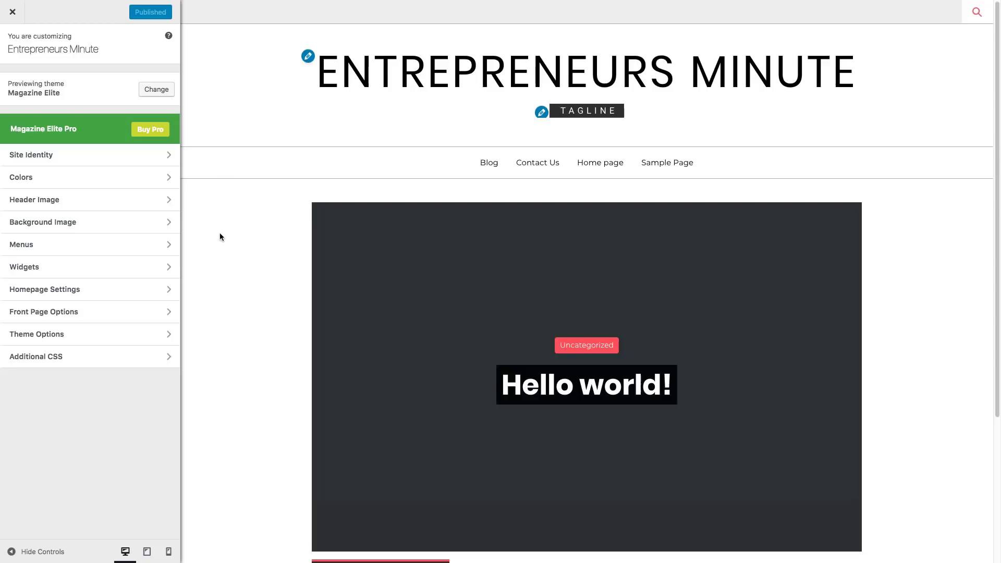
Step: Look over the published homepage and view the Site Identity settings for logo, title, tagline and site icon
scroll(240, 271, "down", 3)
scroll(255, 309, "up", 3)
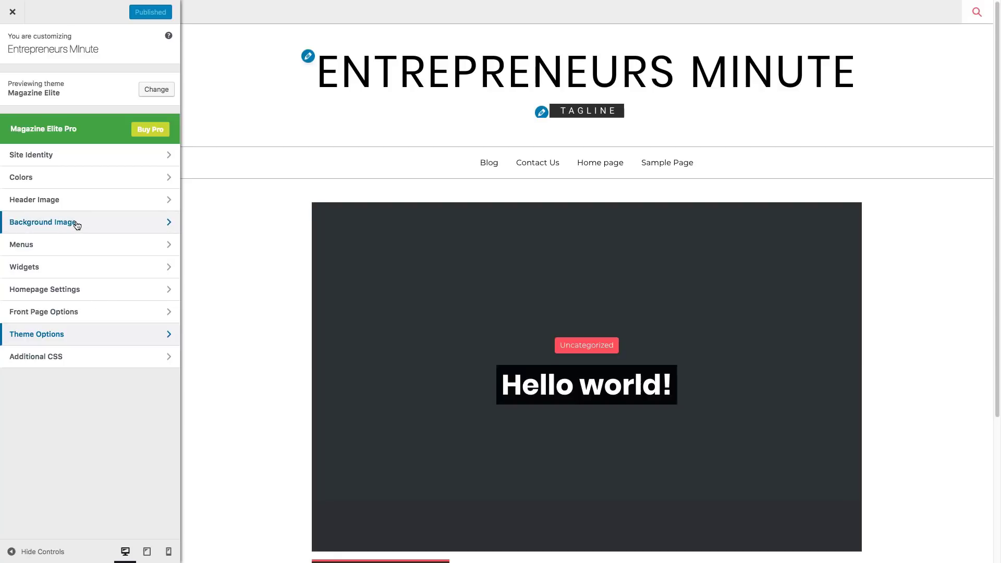
left_click(50, 154)
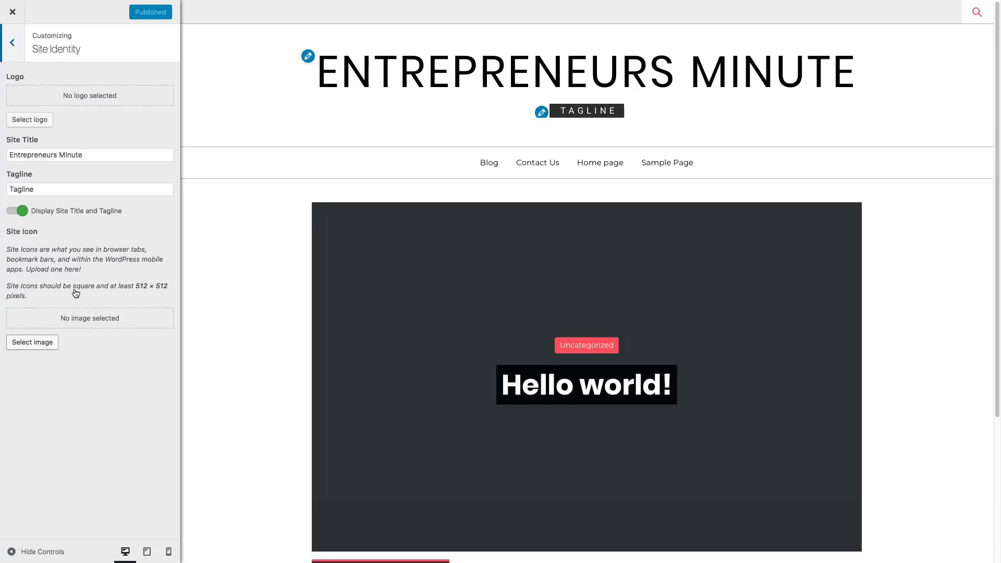
mouse_move(265, 3)
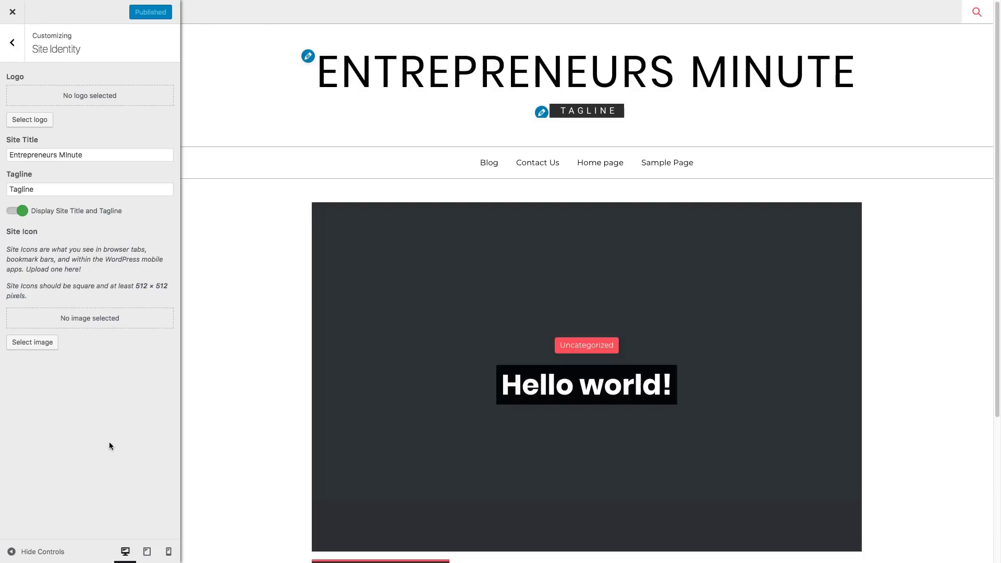
Step: Check the site preview in tablet and mobile sizes, return it to desktop size and close the customizer
left_click(147, 551)
left_click(169, 551)
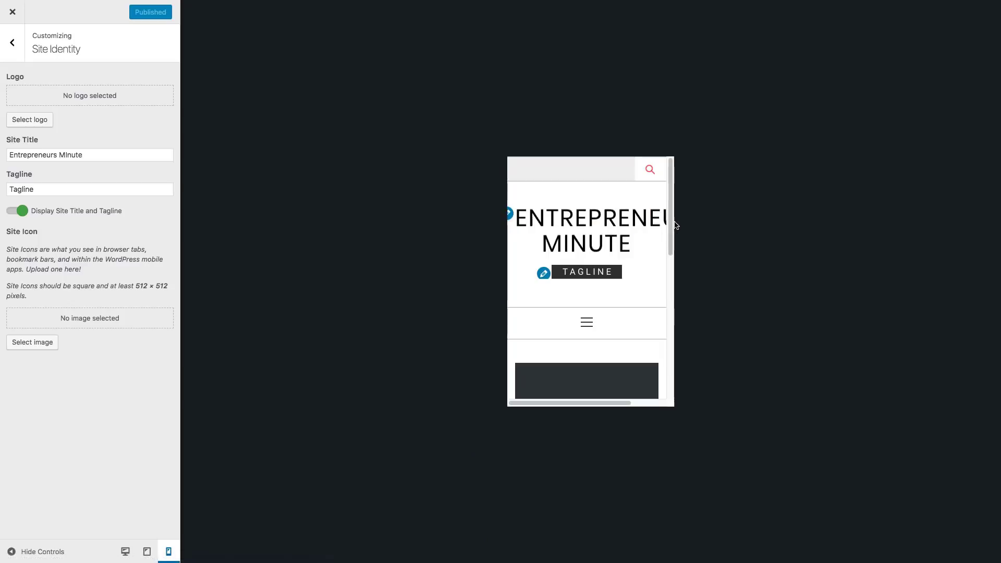
left_click_drag(671, 256, 683, 202)
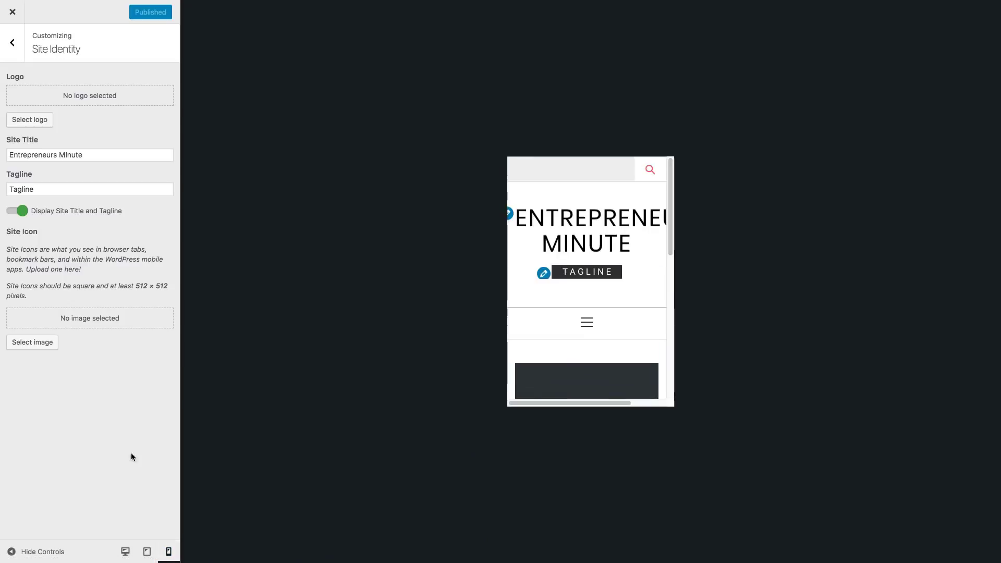
left_click(125, 552)
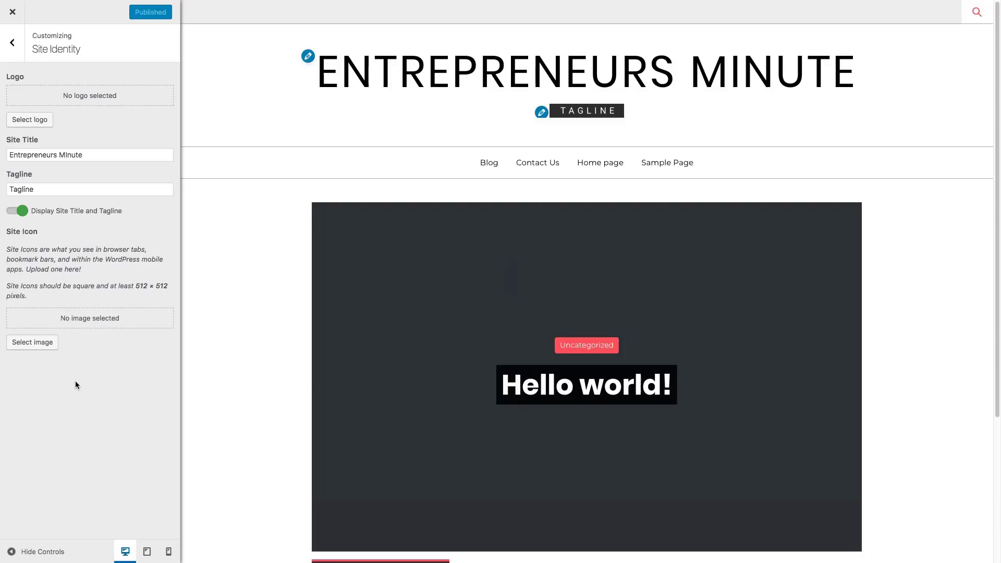
left_click(12, 11)
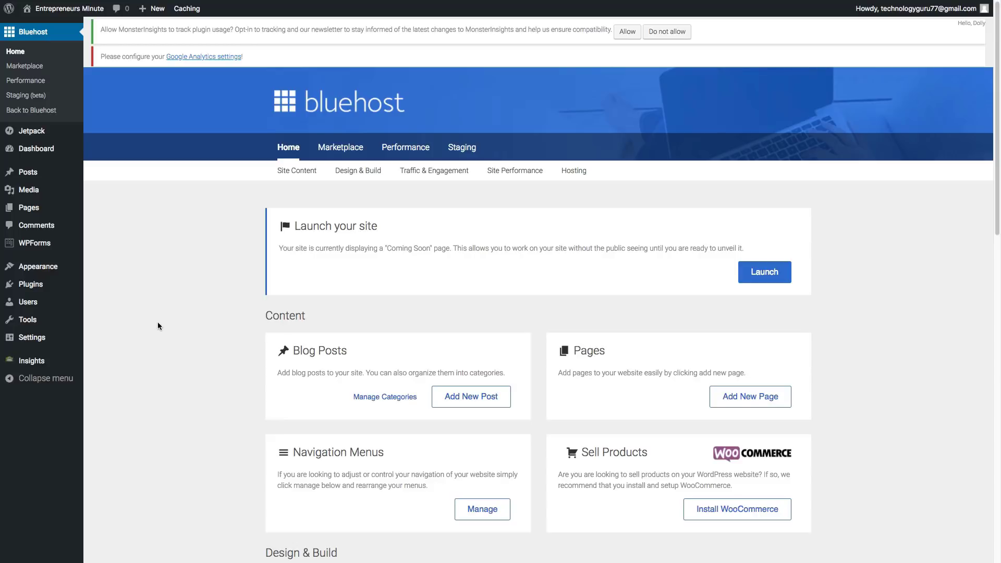
Step: Open the upload form for installing a theme in .zip format from the site's theme management page
mouse_move(39, 268)
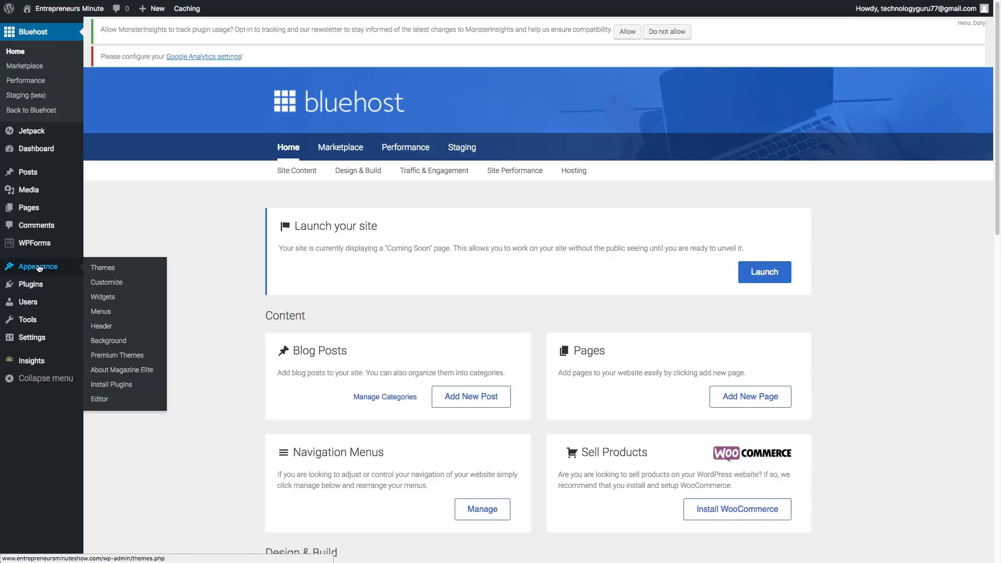
left_click(108, 268)
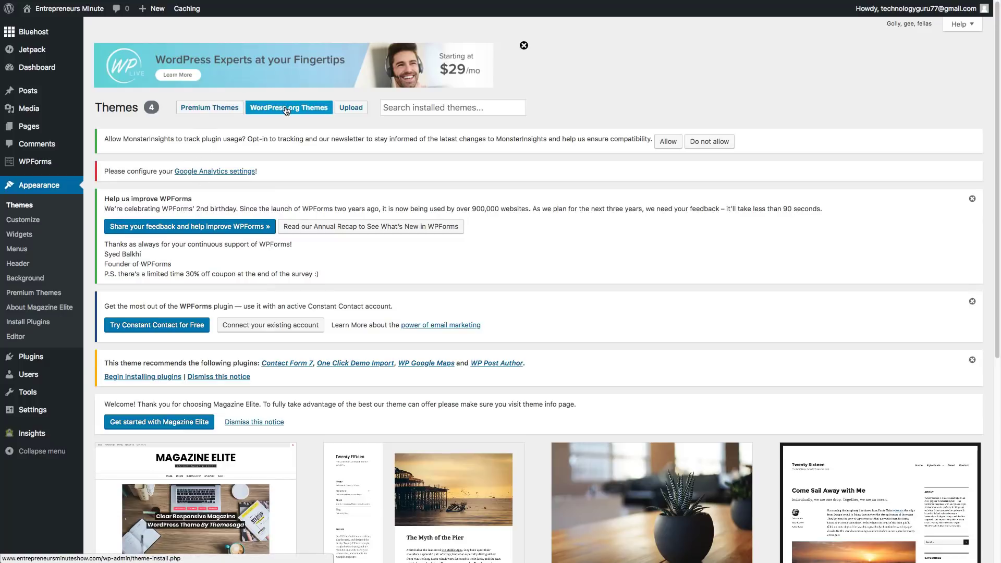
left_click(352, 109)
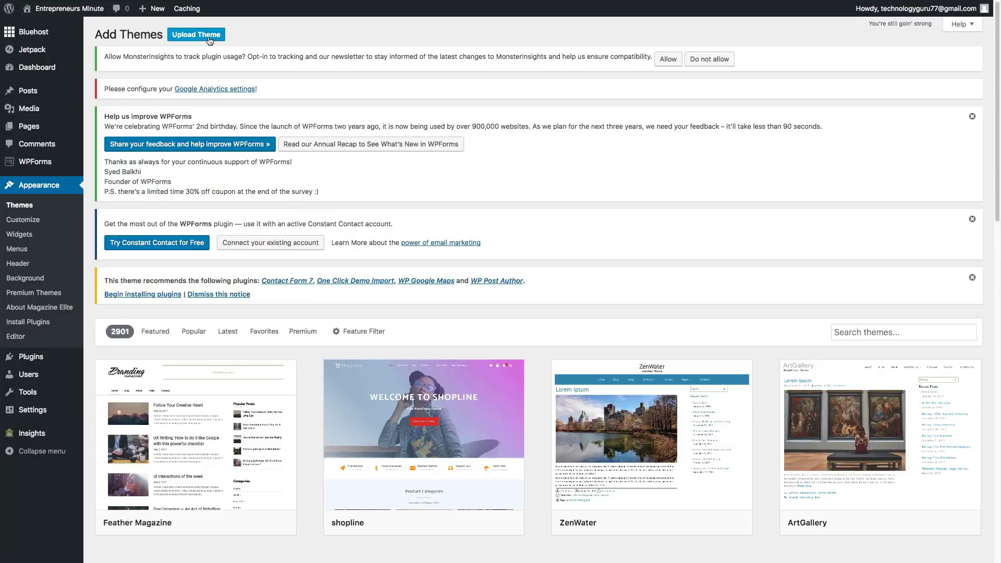
left_click(209, 36)
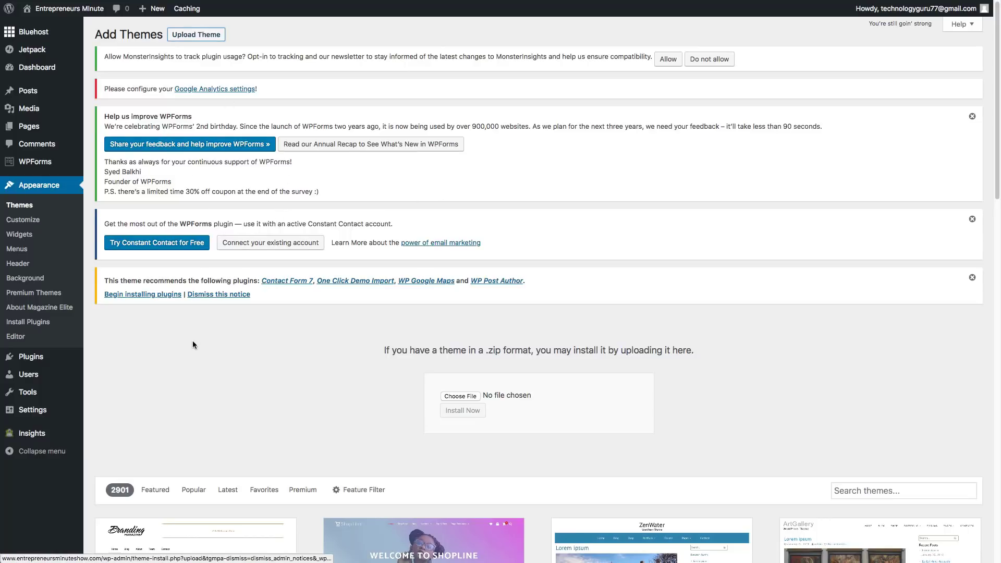
Step: Examine the theme gallery below the upload form and return to the site's dashboard home
scroll(258, 339, "down", 10)
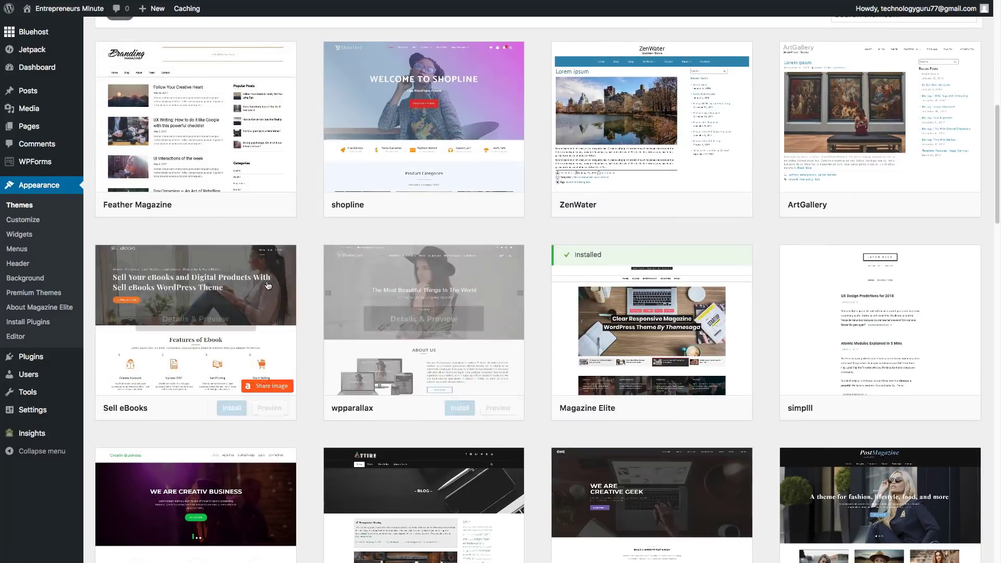
scroll(276, 305, "up", 8)
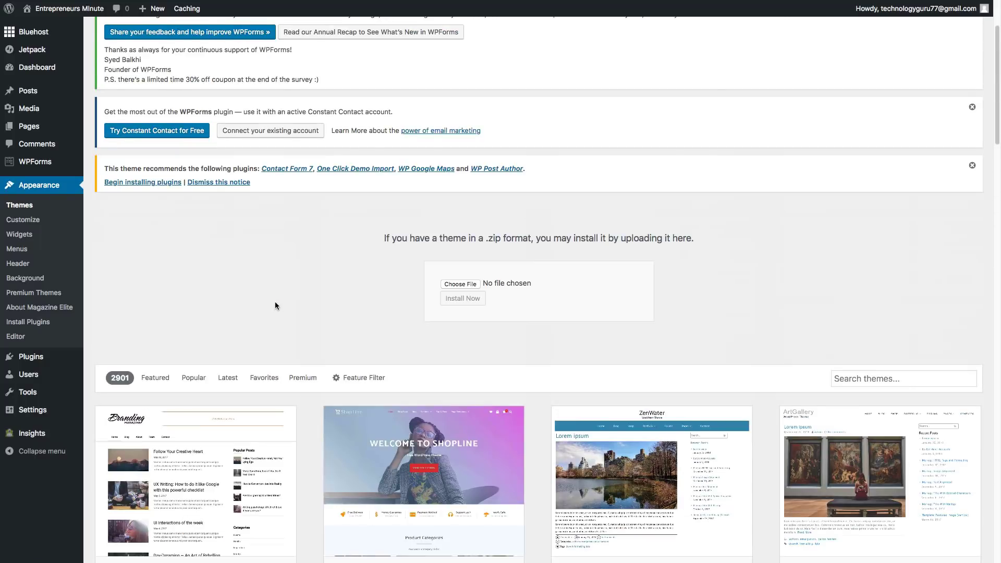
scroll(275, 302, "up", 3)
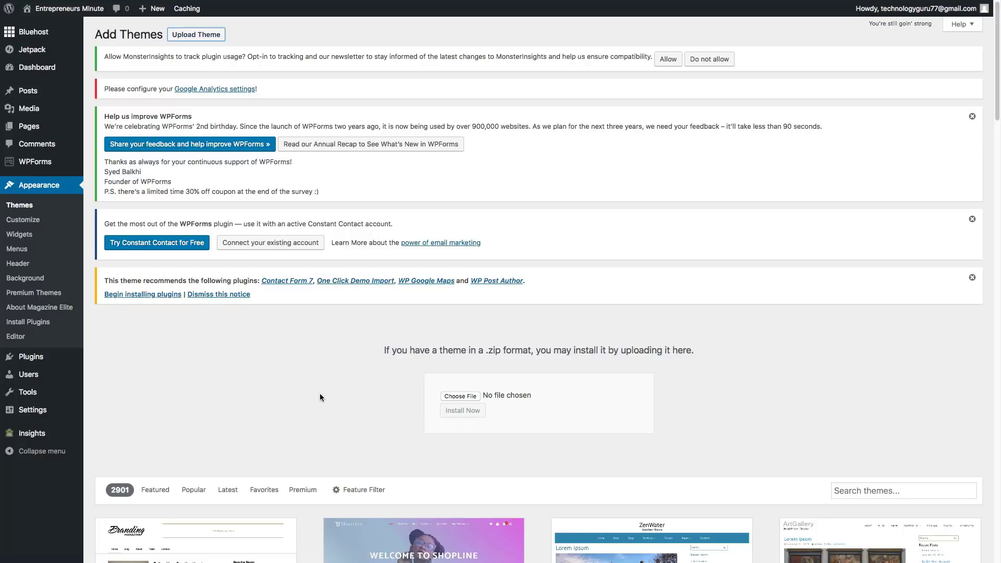
scroll(320, 395, "down", 8)
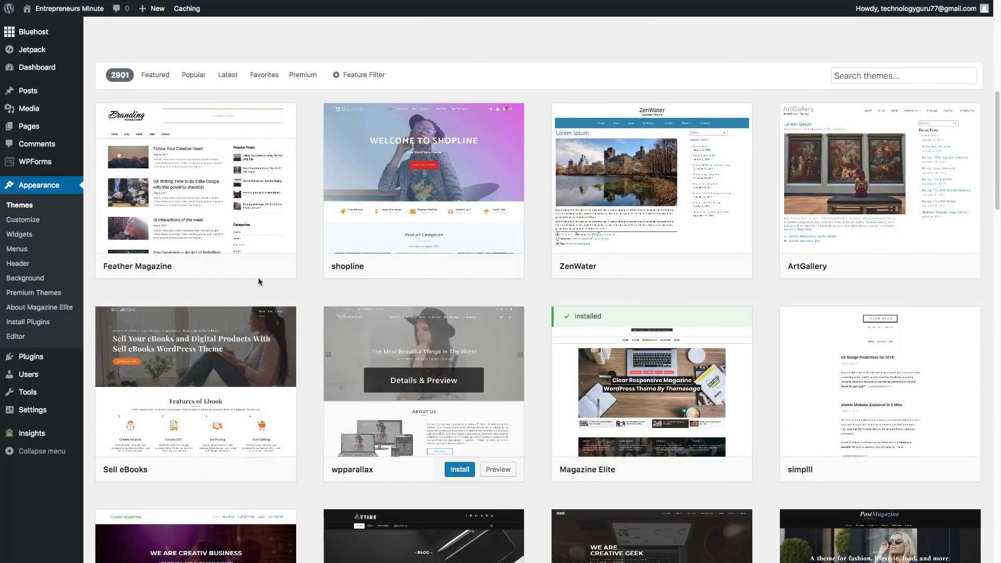
scroll(308, 430, "up", 8)
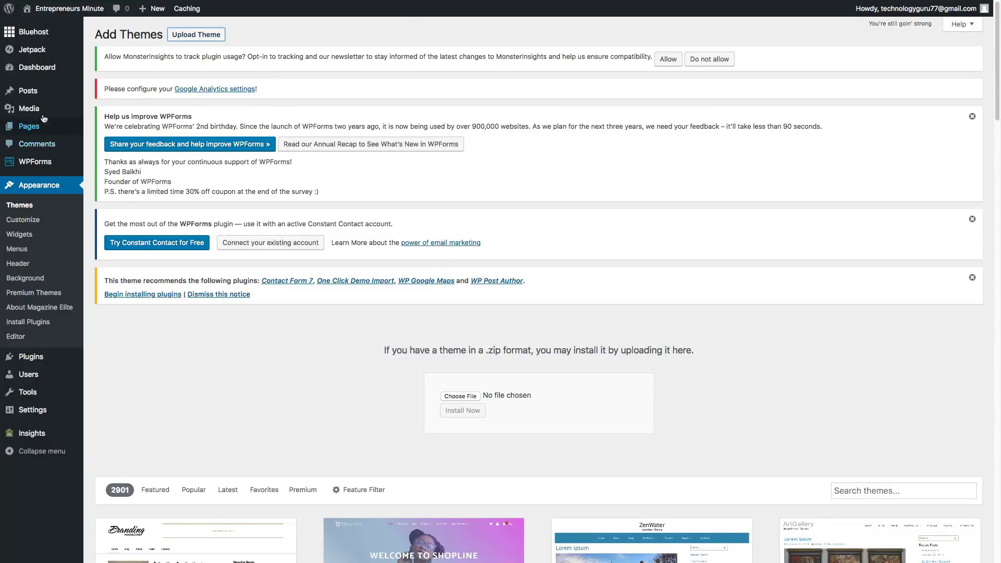
left_click(43, 73)
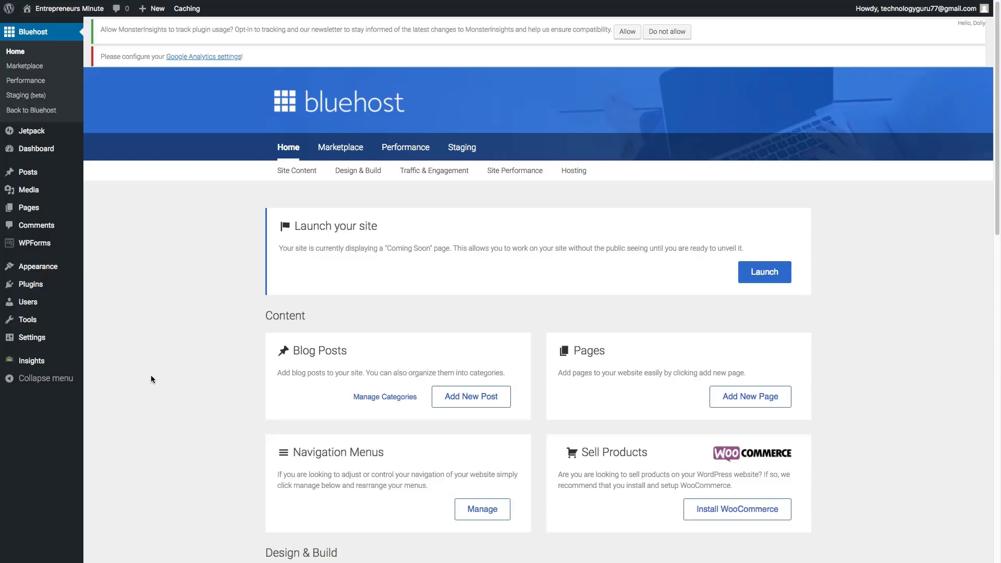
Step: Open the Sample Page for editing from the site's list of all pages
mouse_move(43, 174)
mouse_move(32, 209)
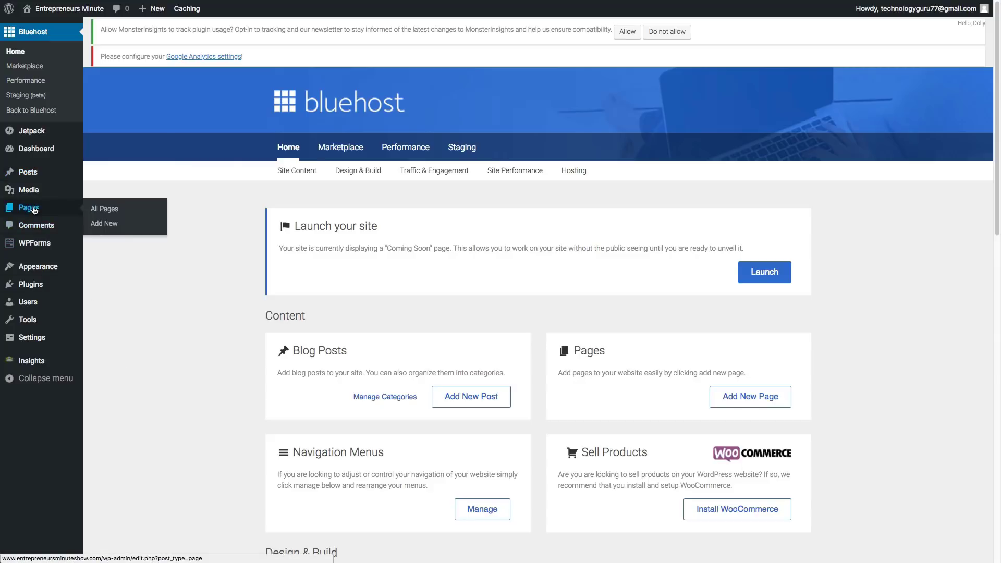
left_click(108, 213)
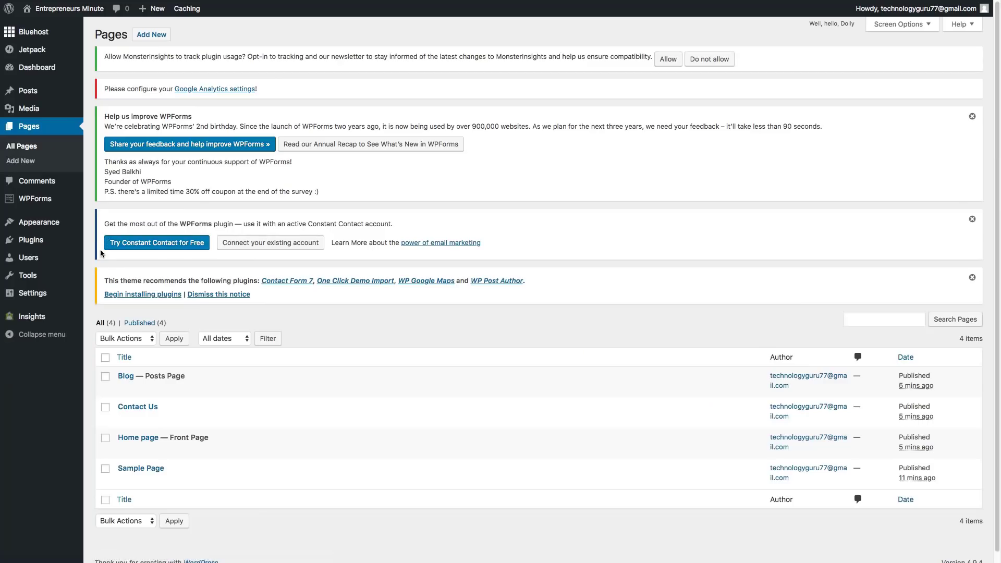
scroll(241, 452, "down", 1)
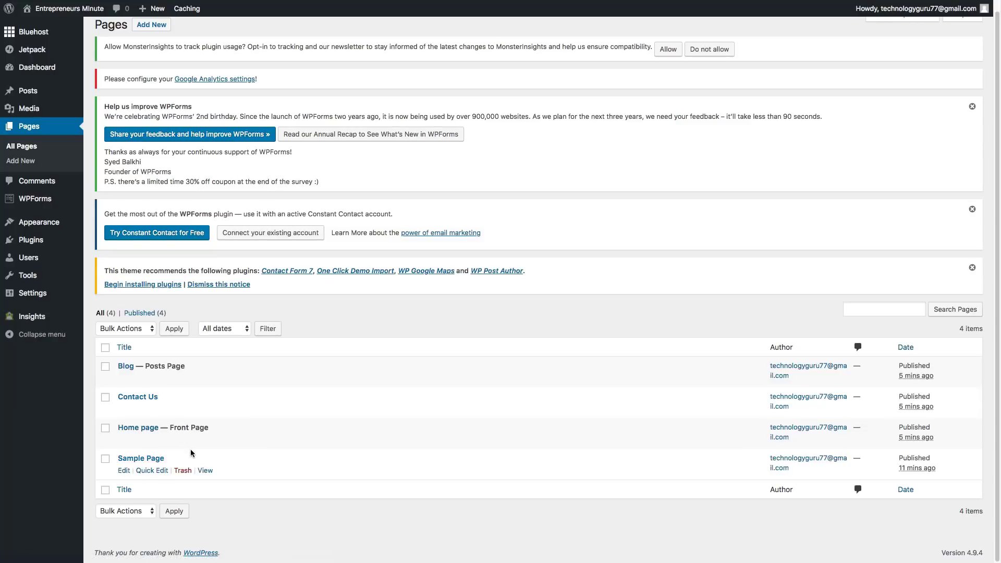
left_click(129, 459)
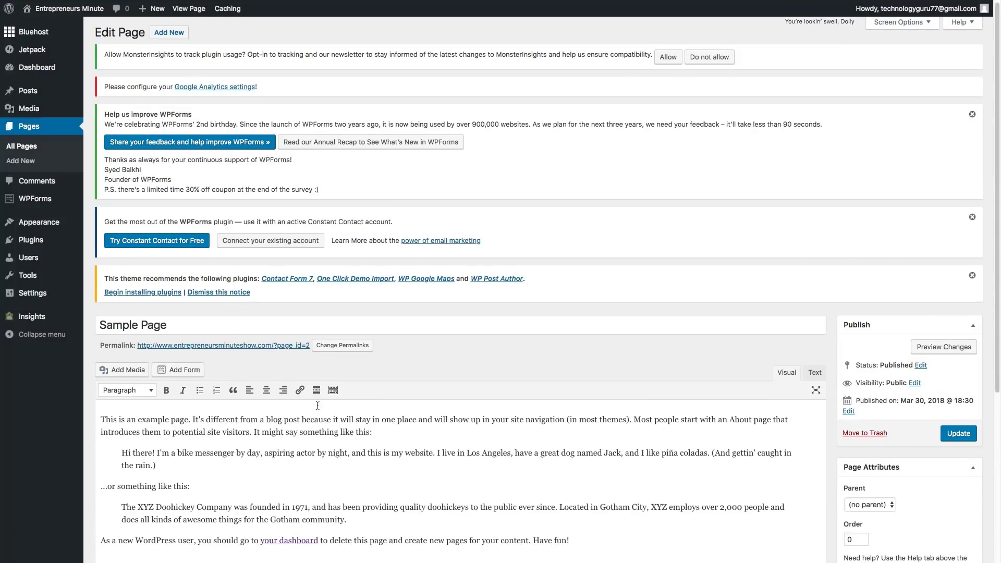
Step: Dismiss the recommended-plugins, Constant Contact and WPForms feedback notices above the page editor
left_click(972, 277)
left_click(972, 218)
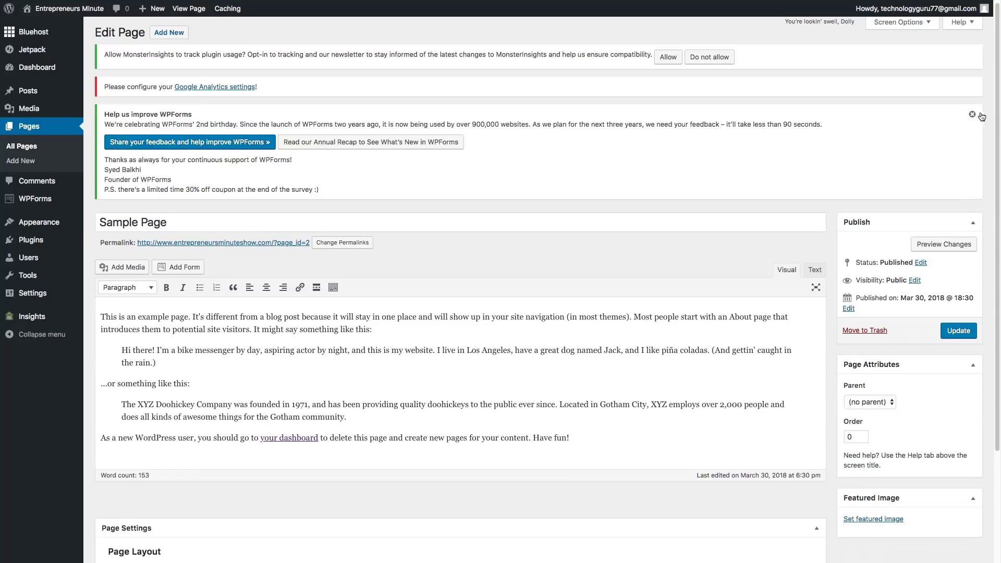
left_click(972, 115)
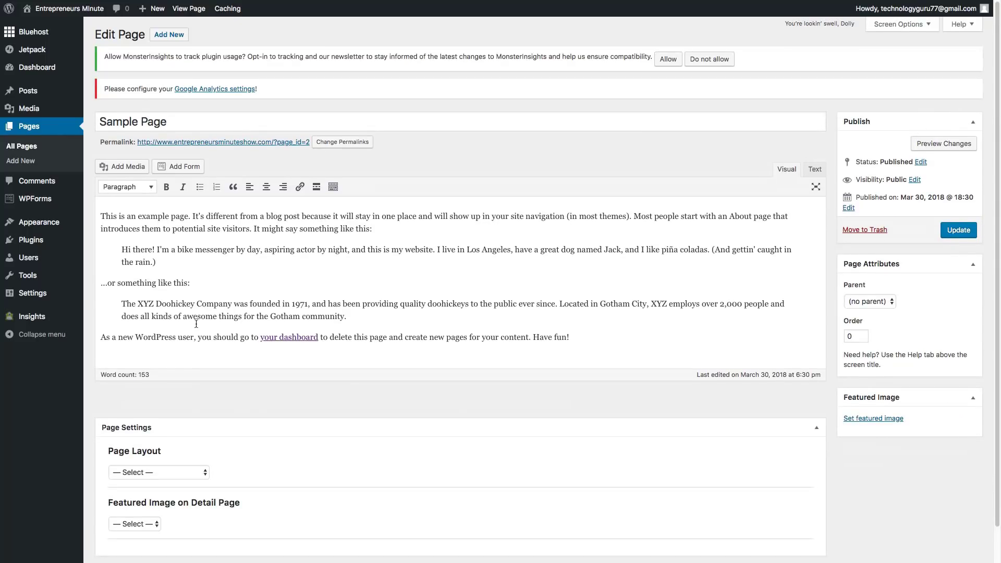
Step: Change the Sample Page's title to "Page 1"
scroll(196, 324, "down", 2)
left_click_drag(168, 84, 90, 78)
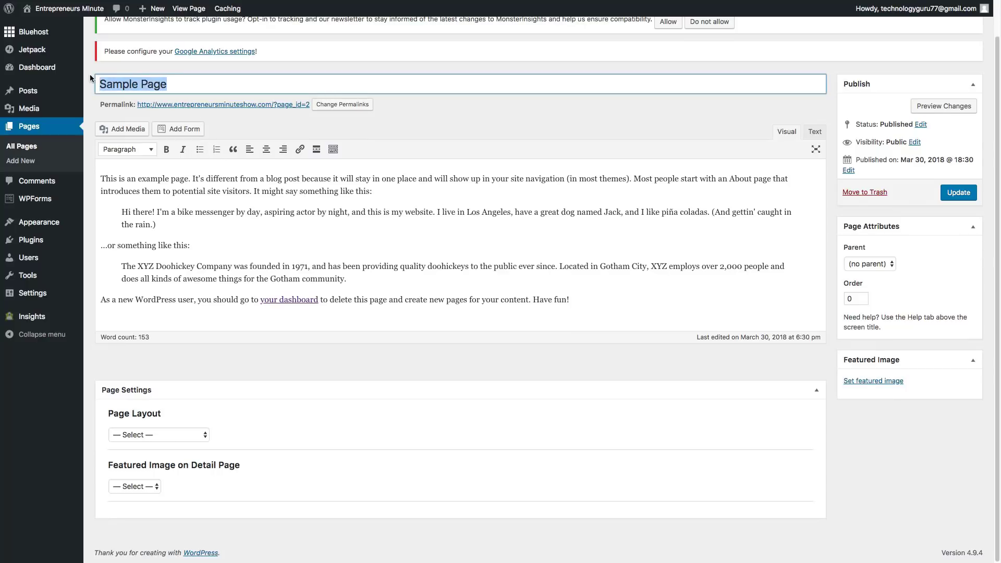
left_click(190, 247)
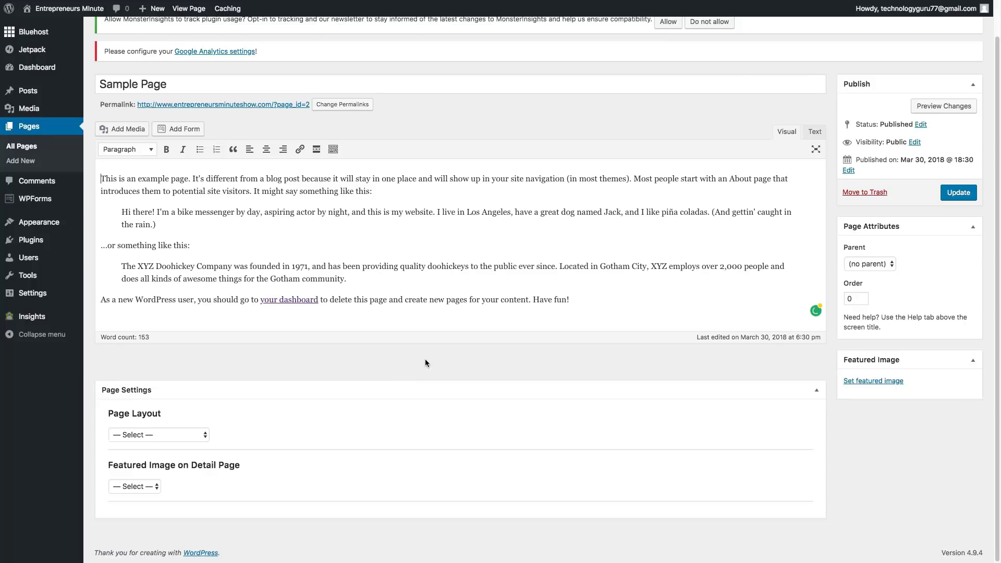
scroll(427, 363, "up", 2)
triple_click(133, 122)
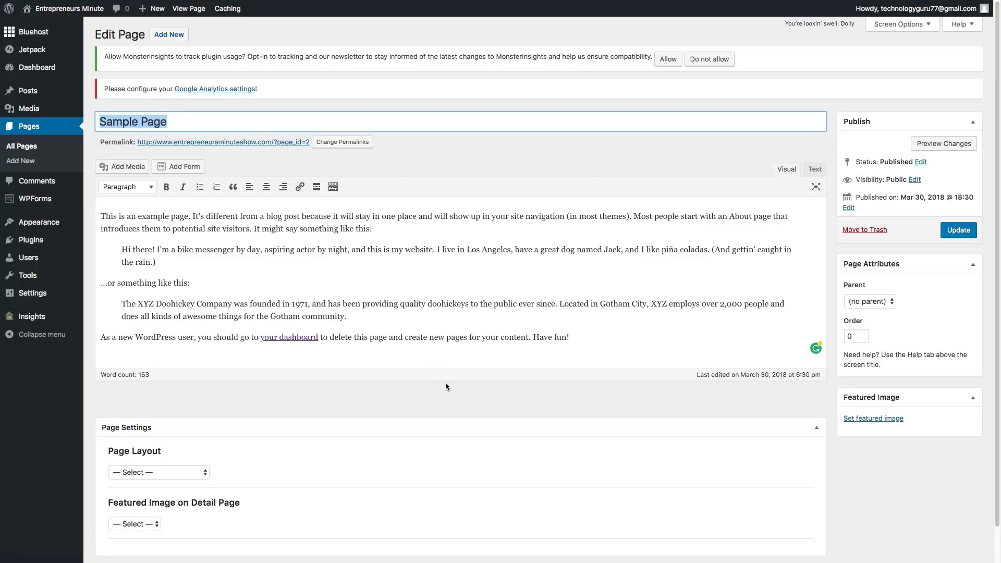
type("f")
key("BackSpace")
type("Page 1")
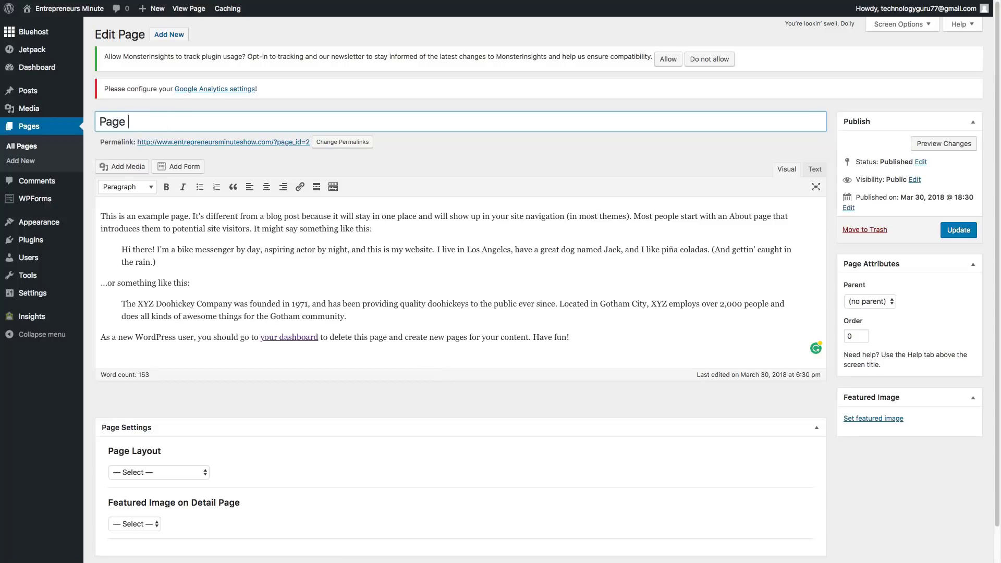
Step: Replace all of the page's example body text with "Fun"
left_click(366, 327)
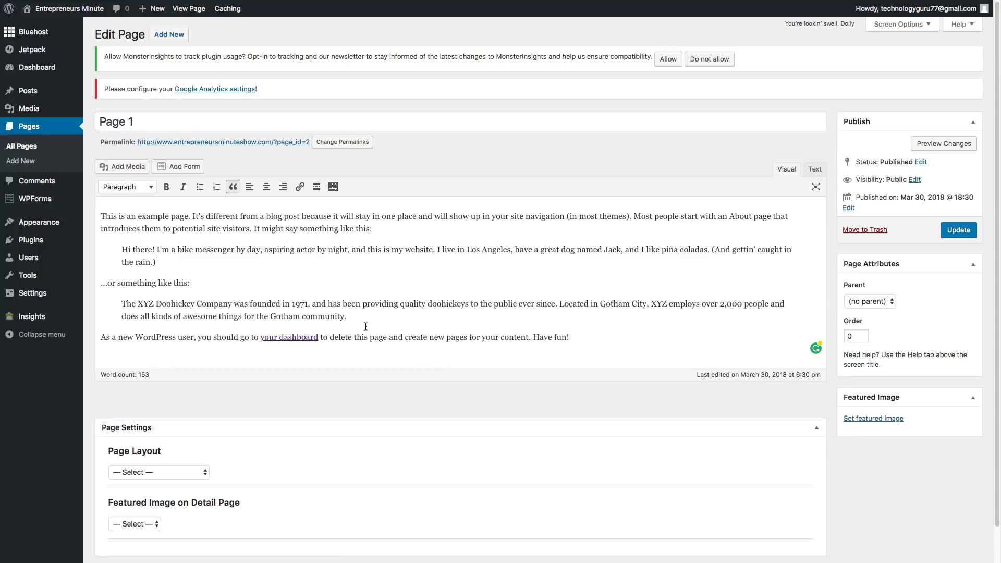
left_click_drag(588, 344, 98, 197)
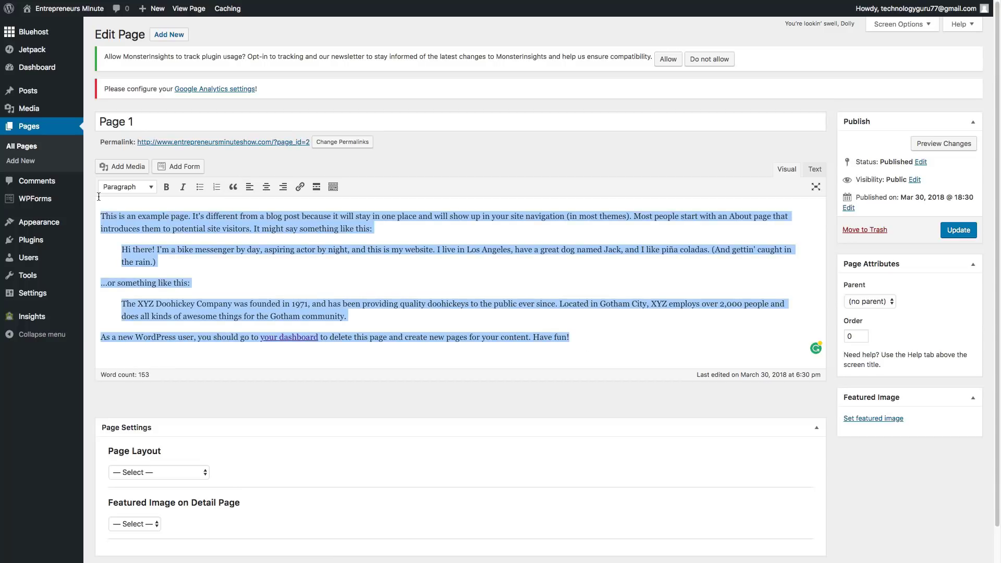
type("Fun")
Step: Set the page layout to Primary Sidebar - Content and the featured image on the detail page to No Image
scroll(136, 447, "down", 2)
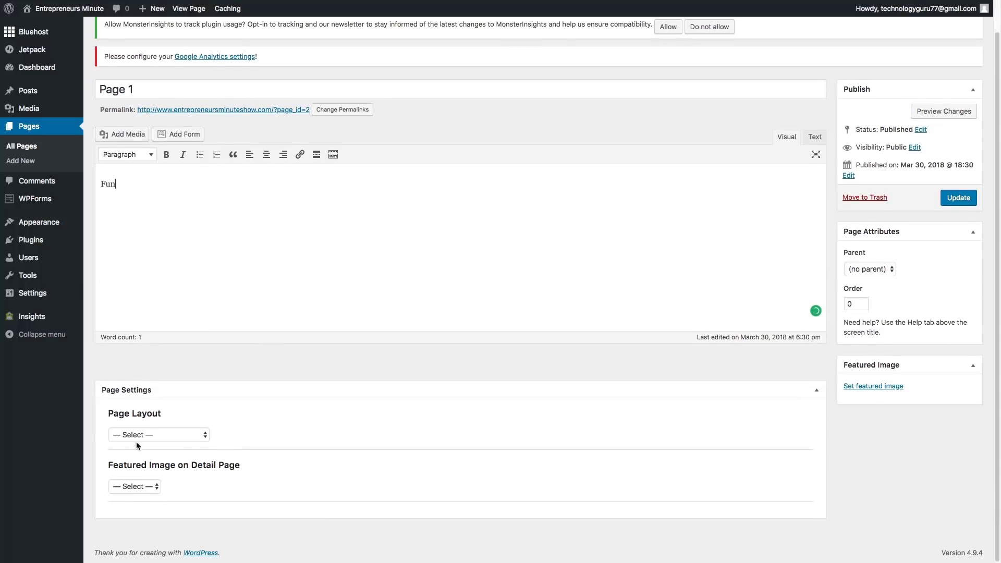
left_click(150, 434)
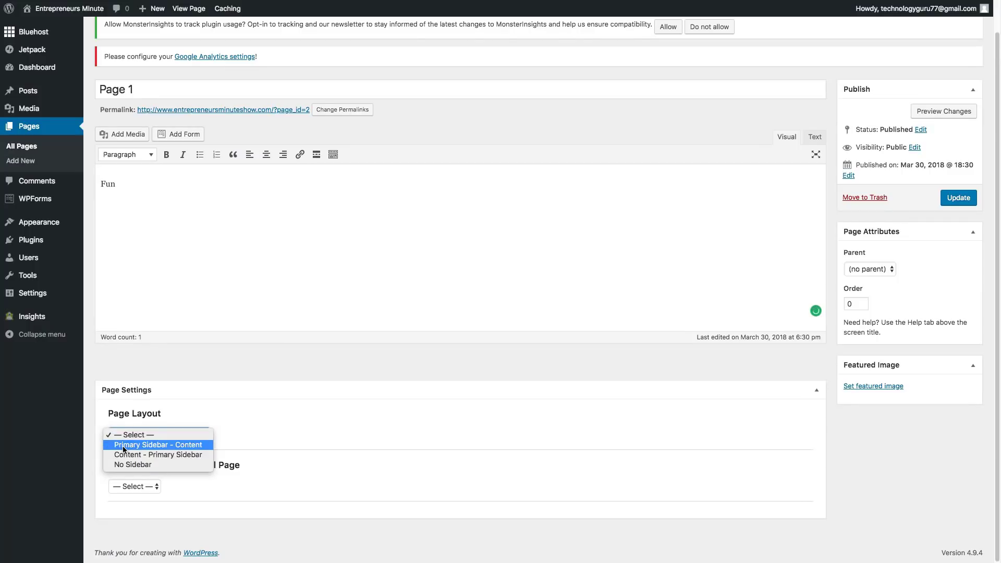
left_click(152, 445)
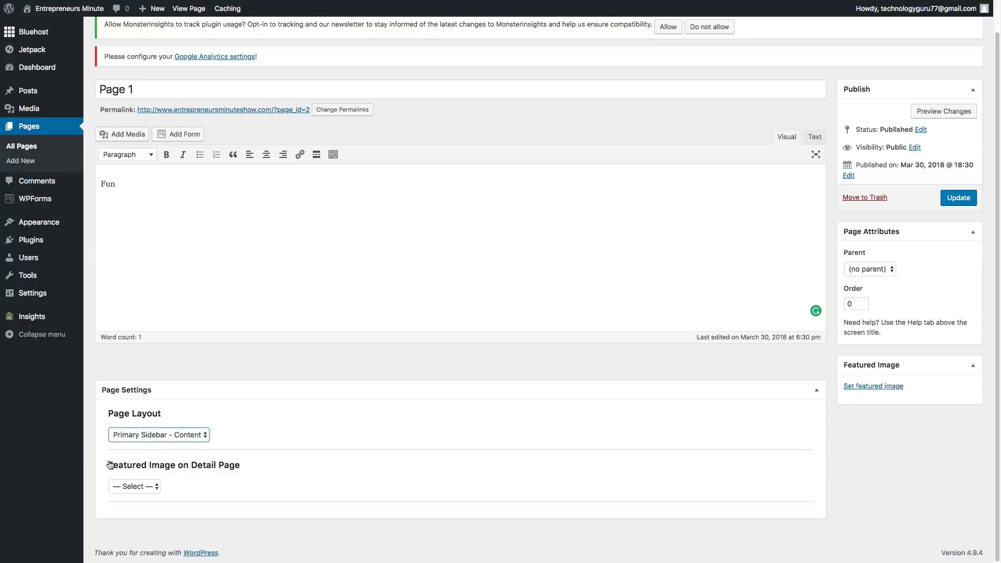
left_click(151, 486)
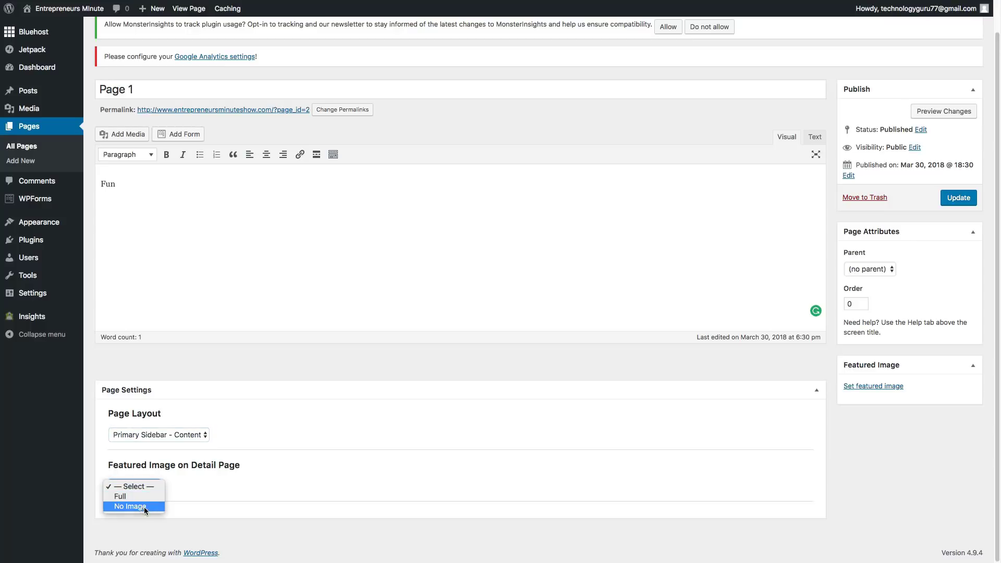
left_click(144, 507)
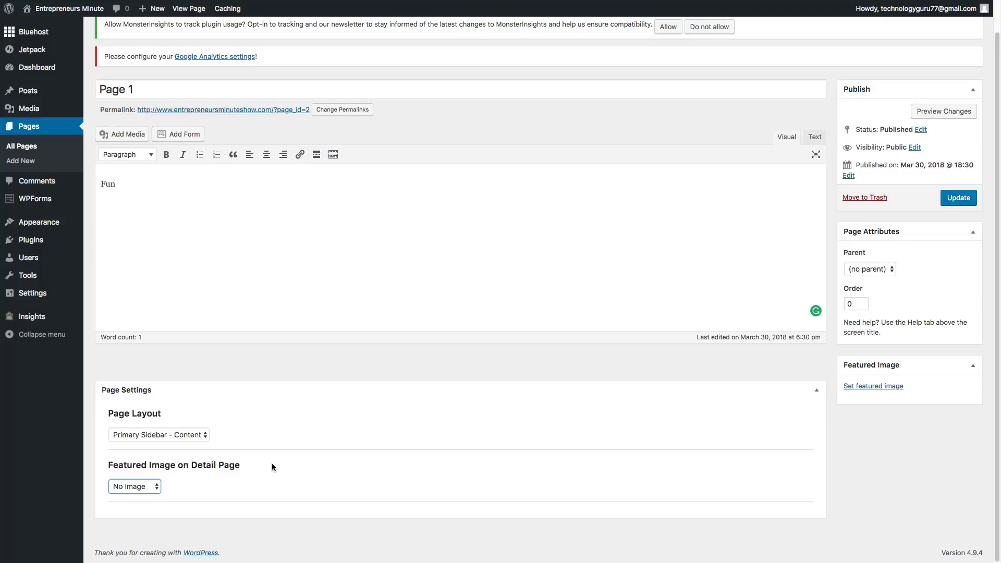
Step: Preview the edited page, check its title, body text and sidebar, and return to the page editor
scroll(271, 463, "up", 1)
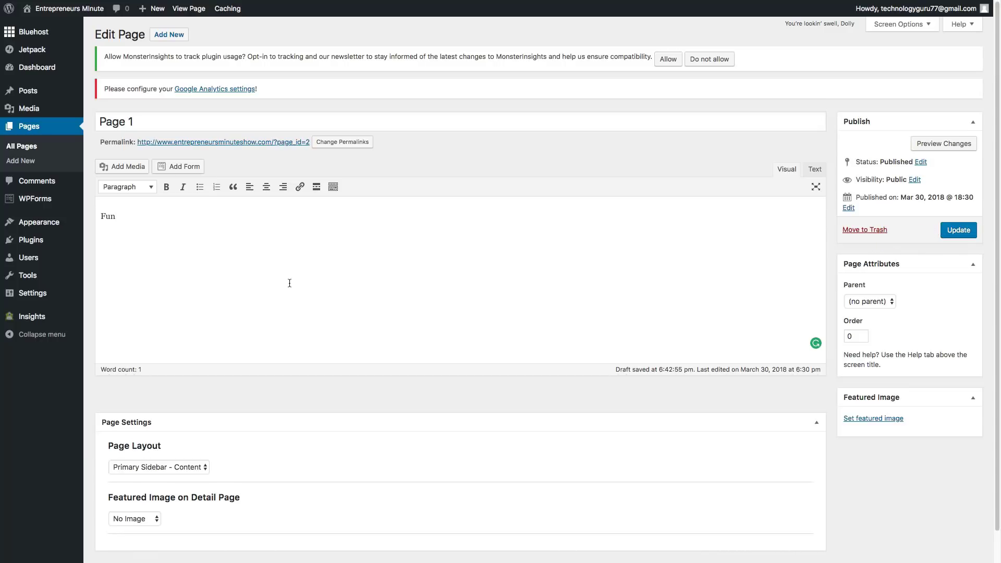
left_click(944, 144)
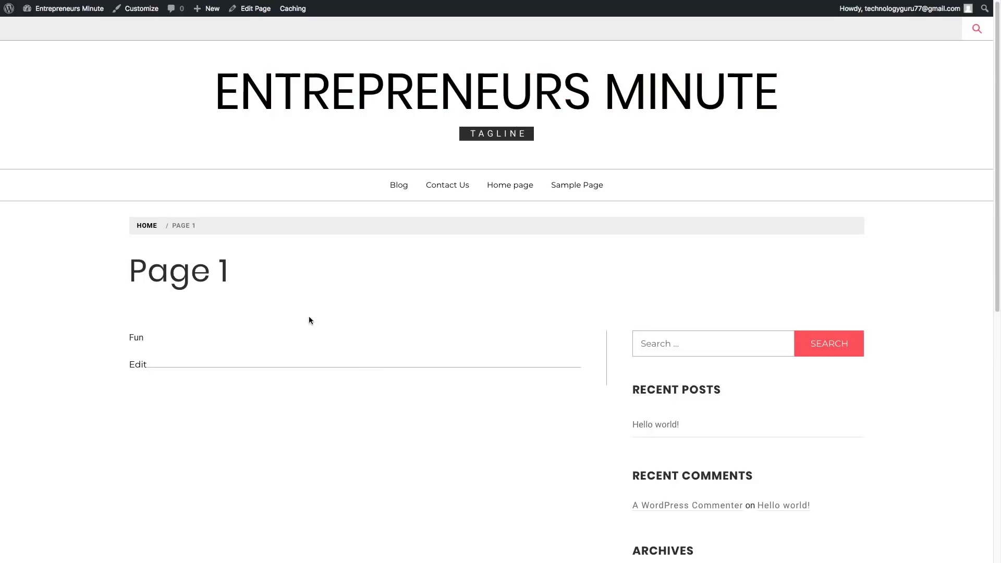
left_click_drag(232, 272, 98, 270)
left_click_drag(109, 337, 192, 339)
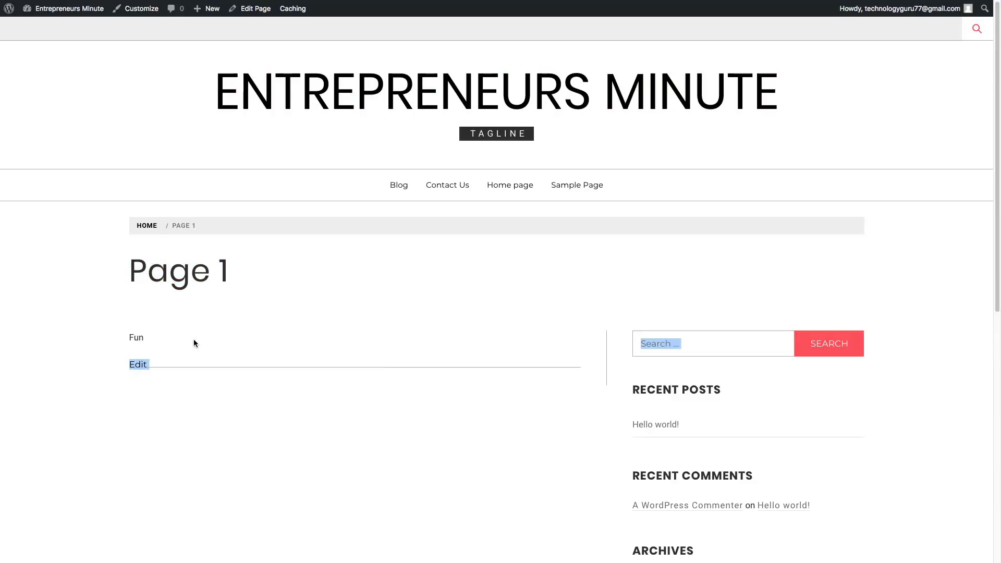
left_click(193, 339)
scroll(384, 370, "down", 3)
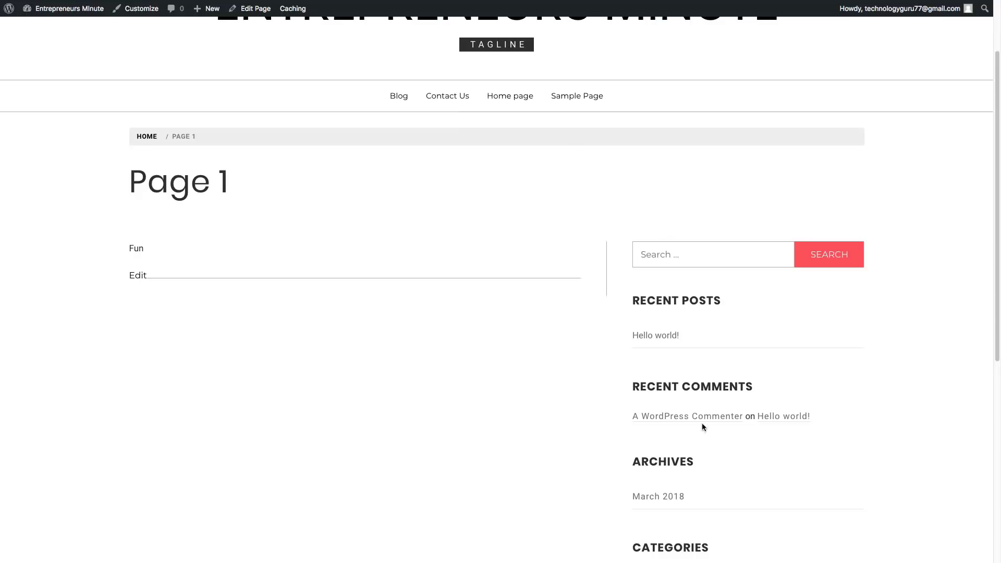
scroll(712, 381, "down", 9)
scroll(712, 381, "up", 12)
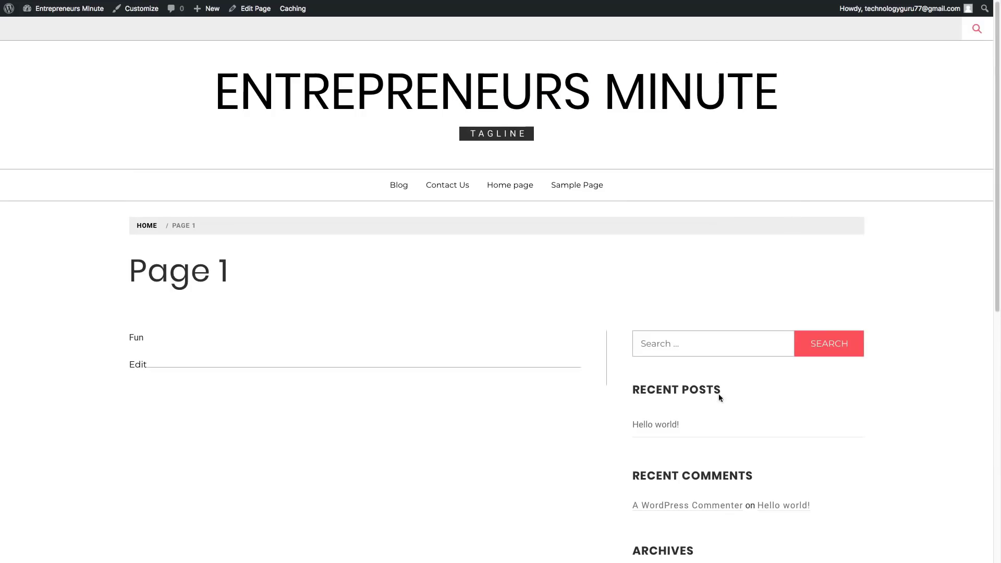
left_click(318, 18)
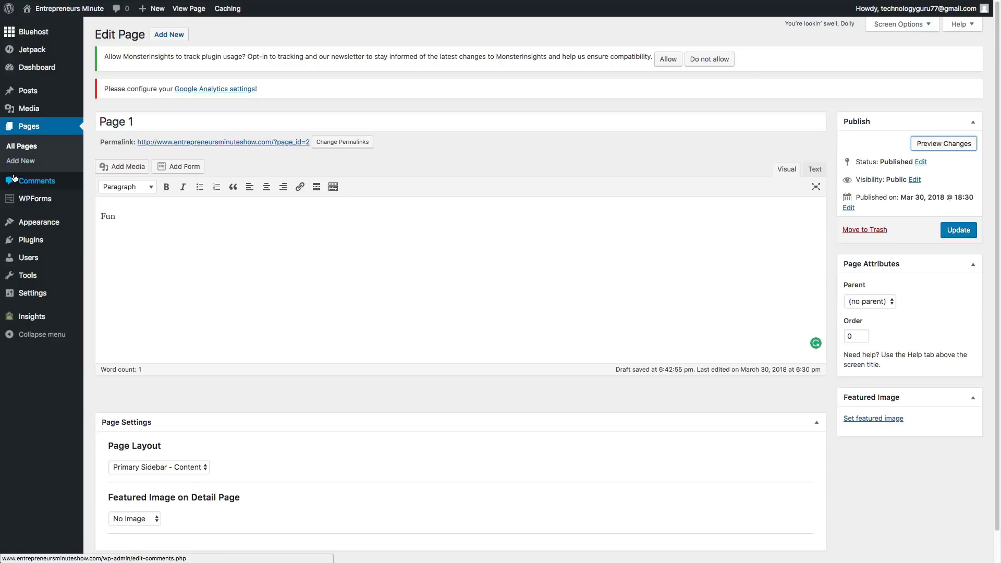
Step: Leave the page editor for the list of all posts and move the "Hello world!" post to the trash
mouse_move(26, 93)
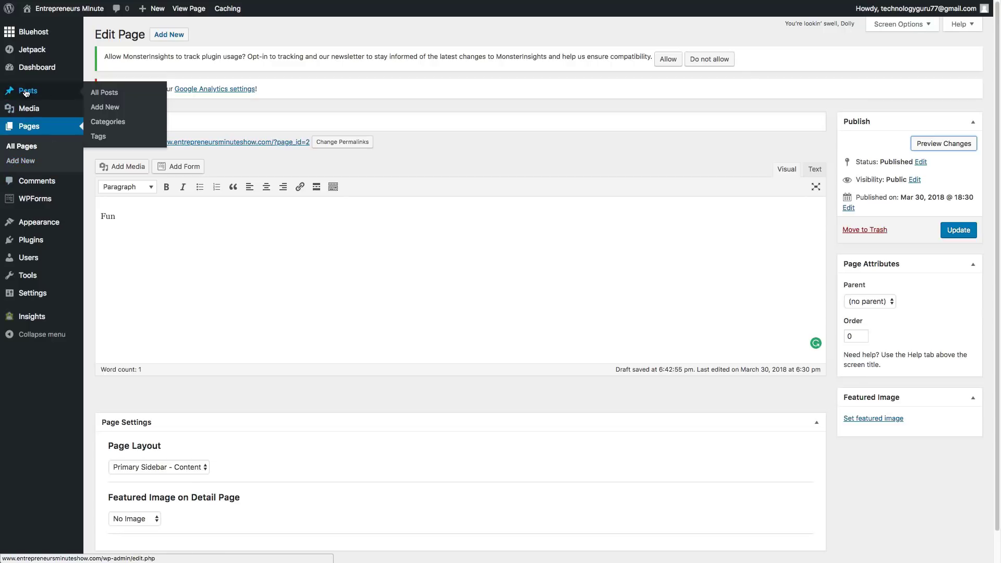
left_click(103, 92)
left_click(579, 180)
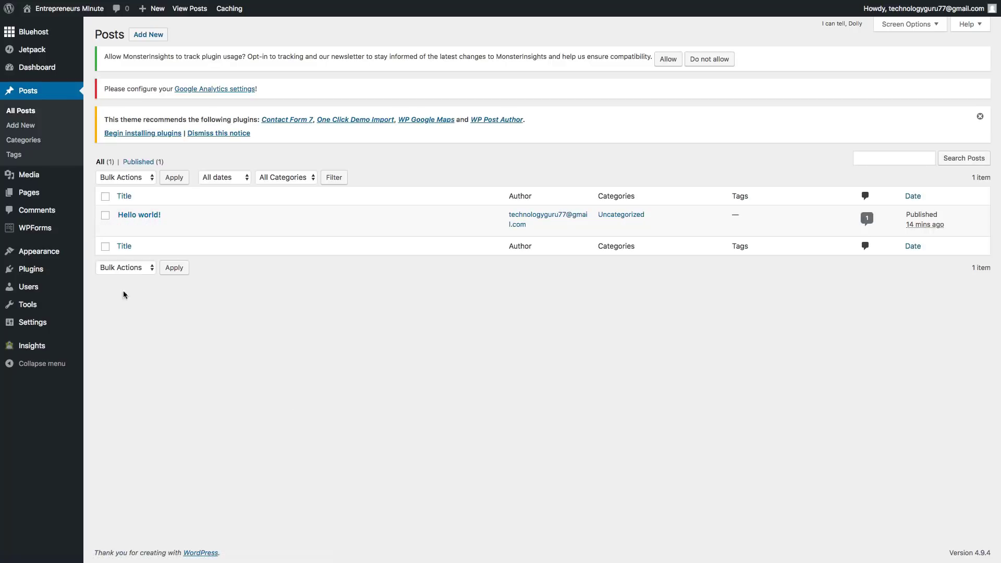
left_click(106, 215)
left_click(125, 177)
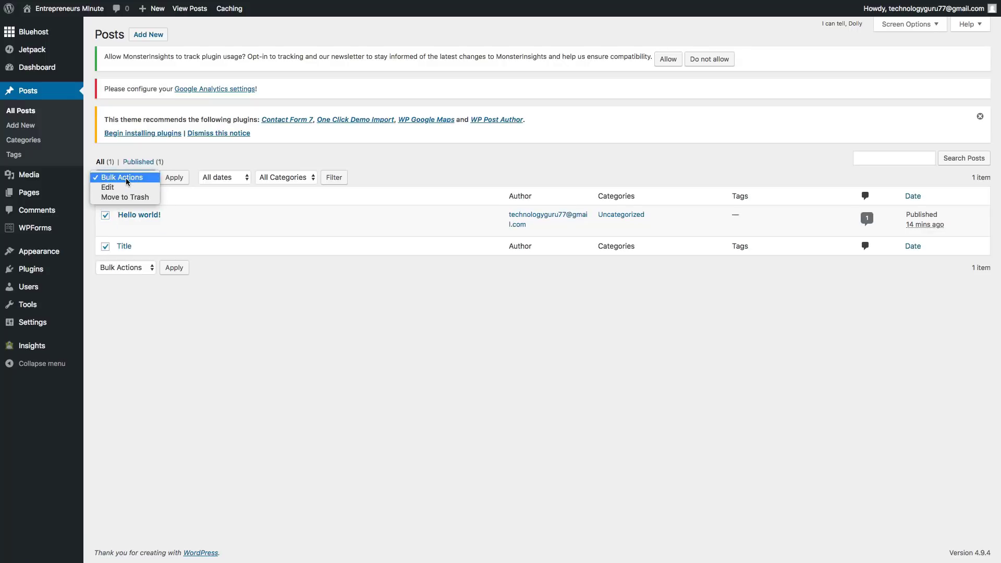
left_click(133, 197)
left_click(174, 177)
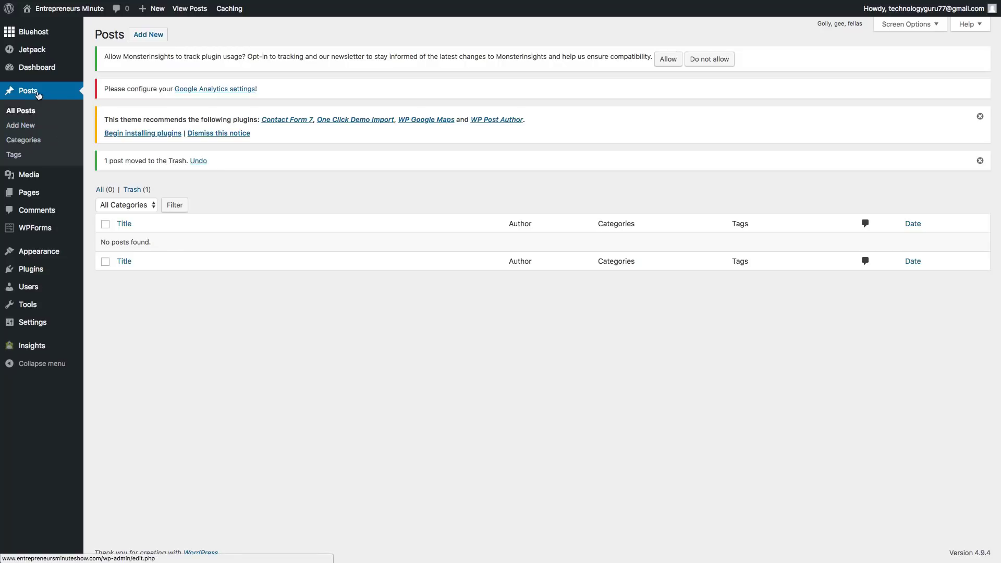
Step: Create a new post titled "post title" with the body text "Meat of the page"
left_click(20, 125)
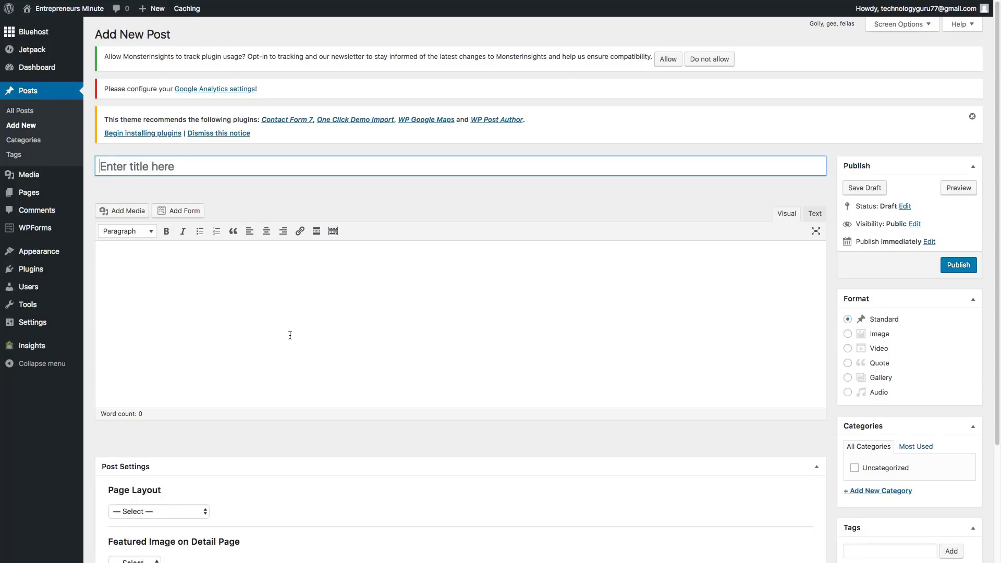
left_click(135, 164)
type("post title")
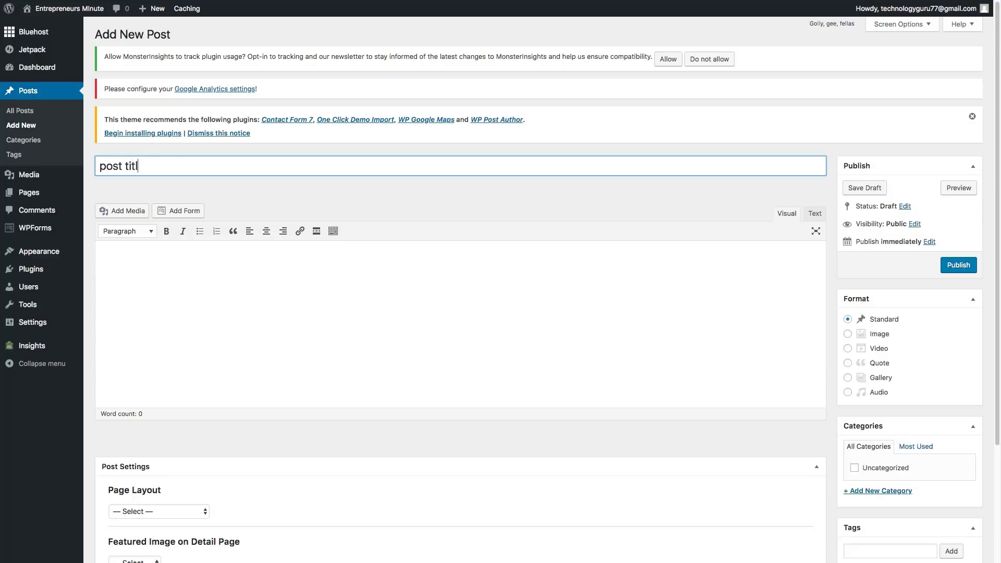
key("Tab")
type("Meat of the page")
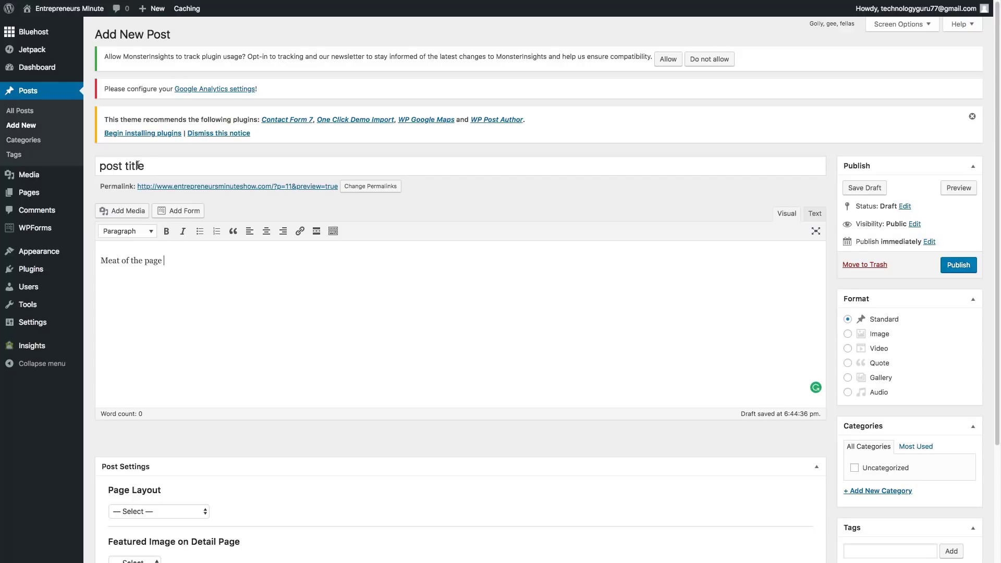
Step: Set the new post's layout to Content - Primary Sidebar and its featured image on the detail page to No Image
scroll(163, 188, "down", 5)
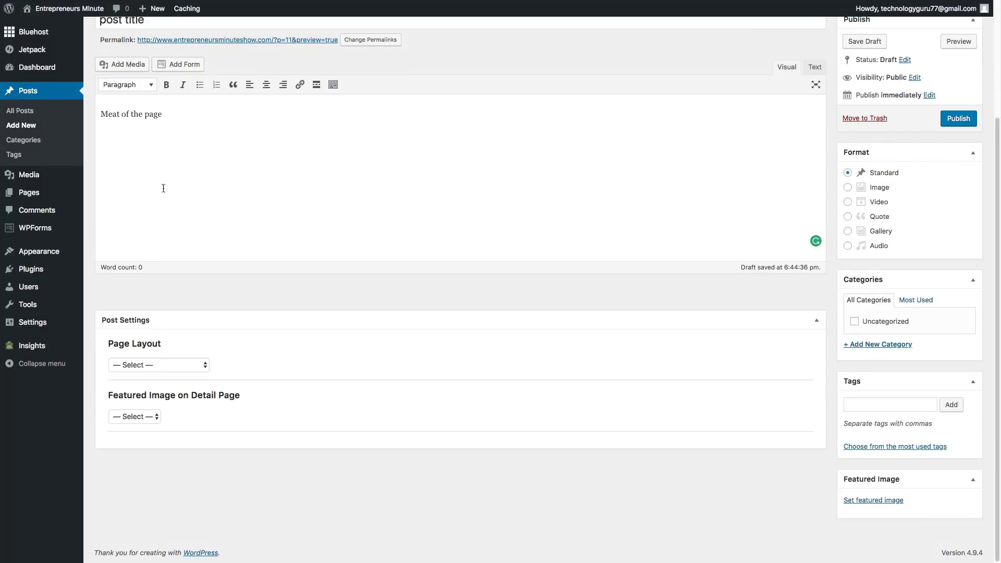
left_click(171, 365)
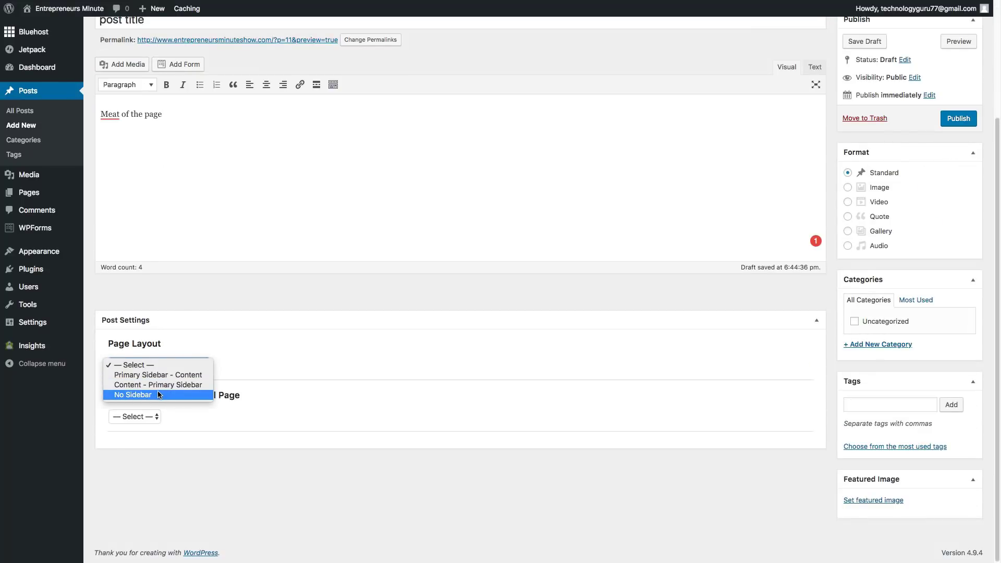
left_click(158, 388)
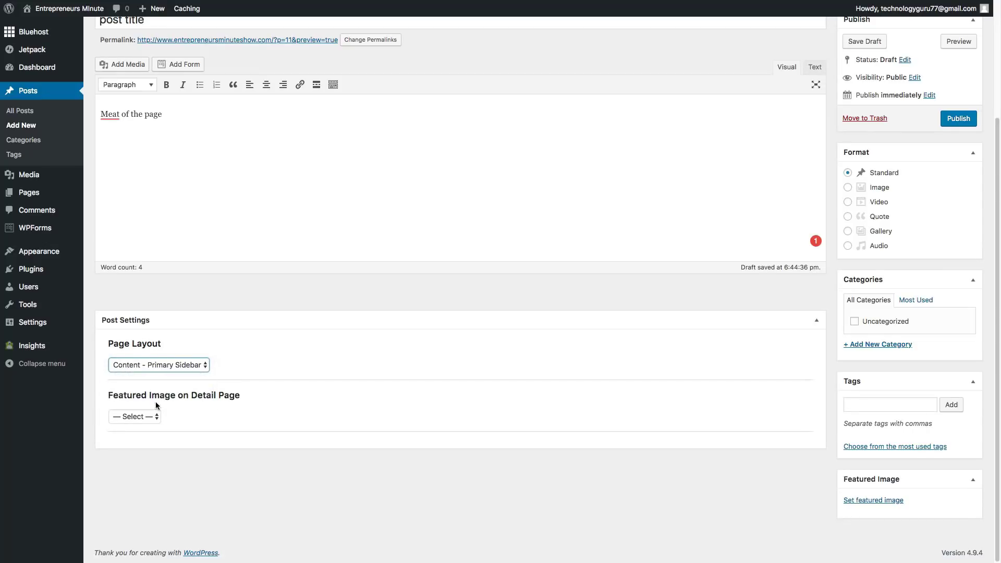
left_click(147, 417)
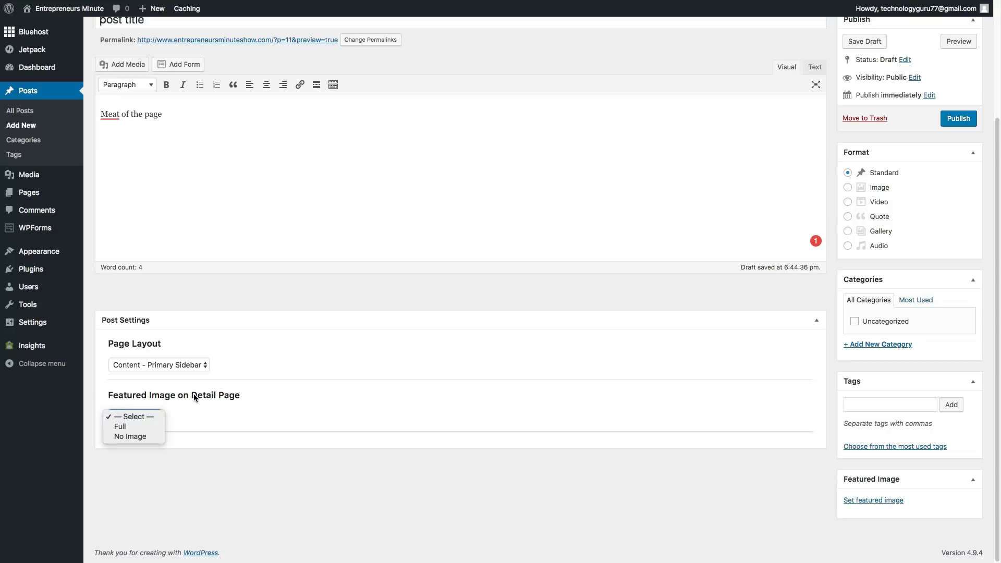
left_click(134, 438)
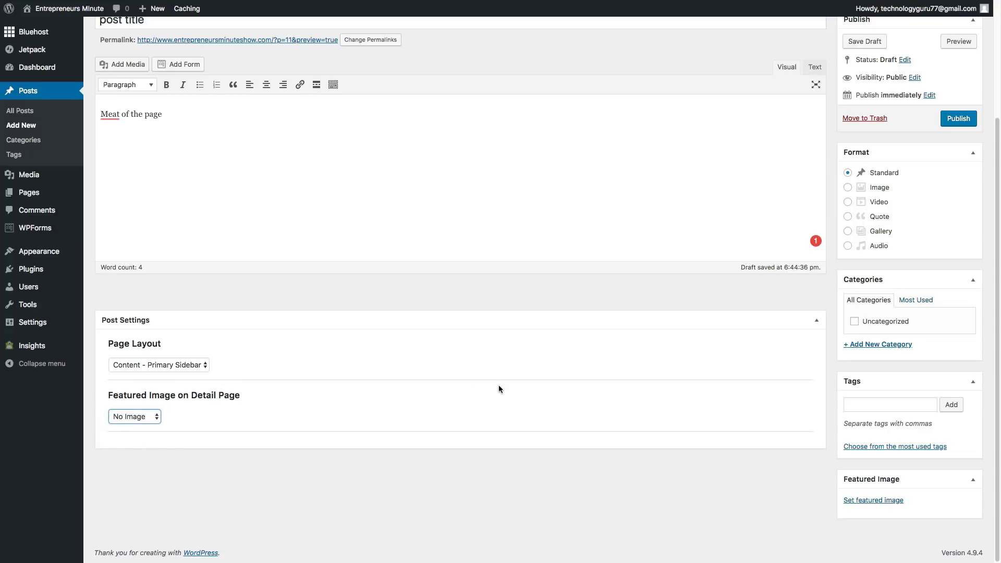
Step: Check the new post's format, category and tag options, and leave the editor for the post categories page, discarding unsaved changes
scroll(508, 390, "up", 5)
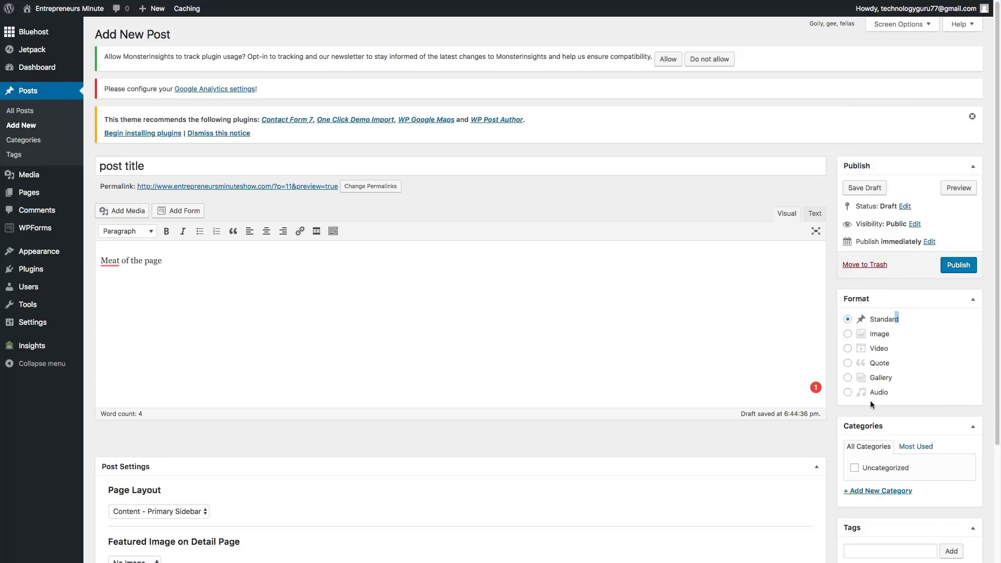
scroll(819, 354, "down", 1)
scroll(819, 354, "down", 3)
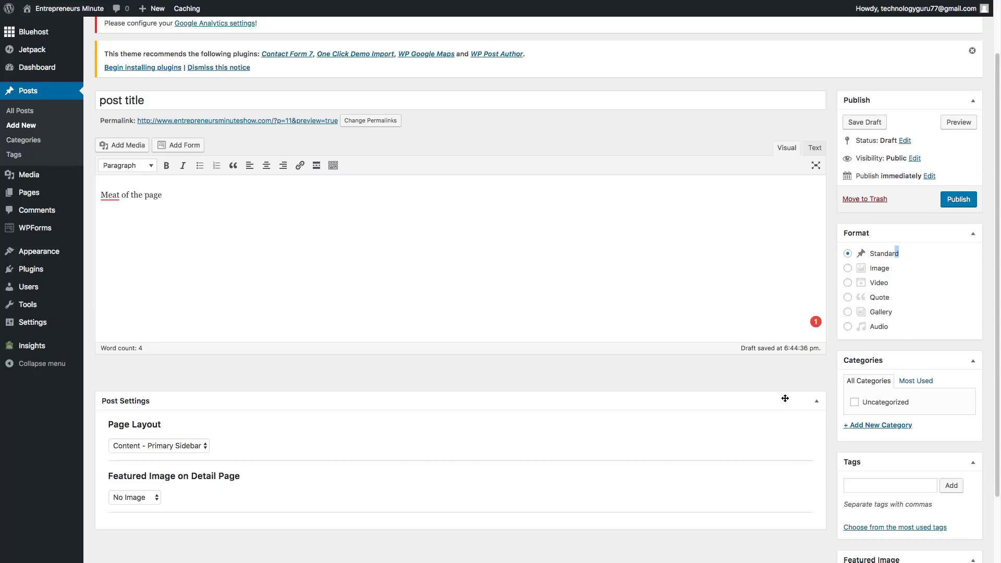
left_click(36, 141)
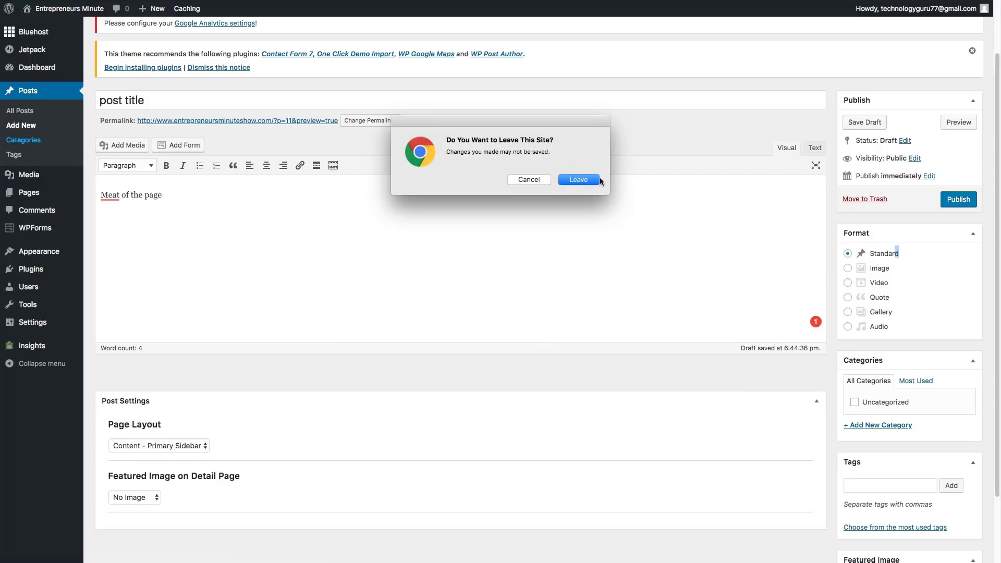
left_click(599, 179)
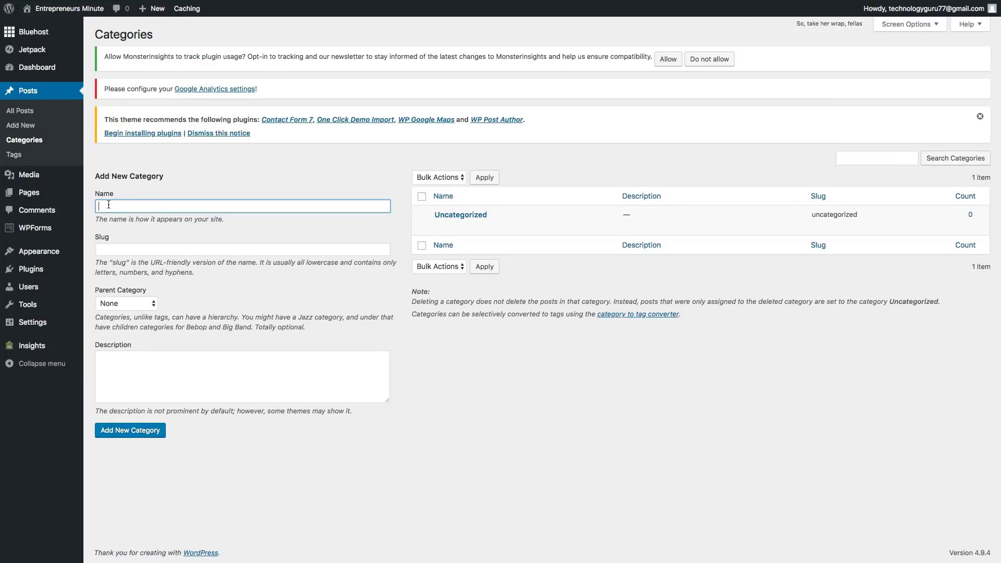
Step: Add a post category named "Category 1" with the slug "category1", no parent category and an empty description
type("Category 1")
key("Tab")
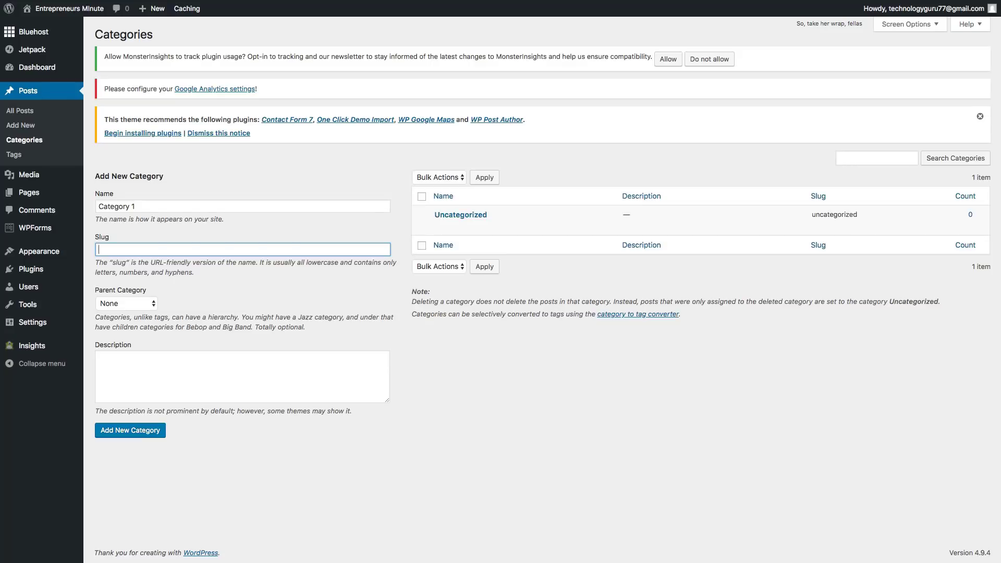
type("category`1")
key("BackSpace")
key("BackSpace")
type("1")
left_click(109, 305)
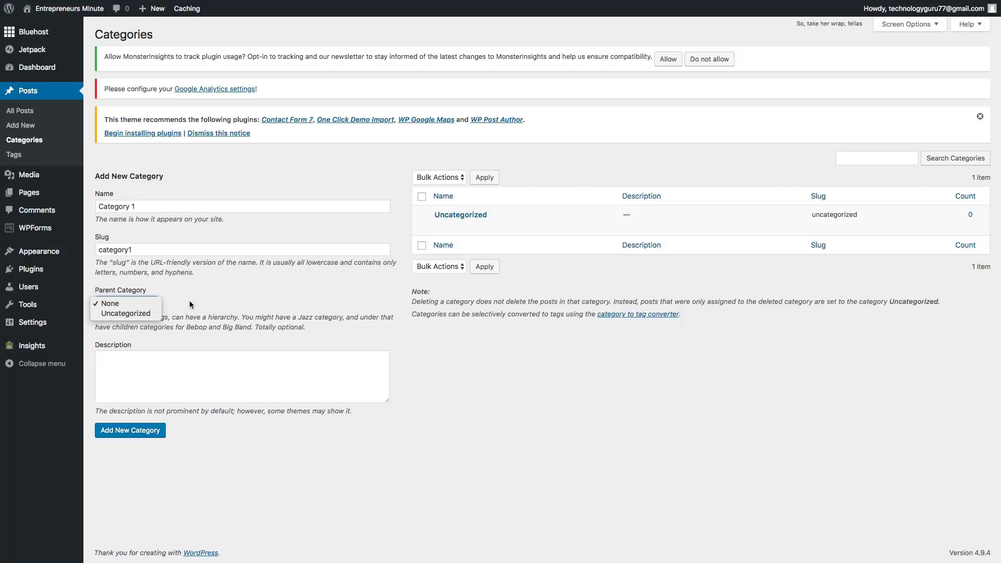
left_click(174, 383)
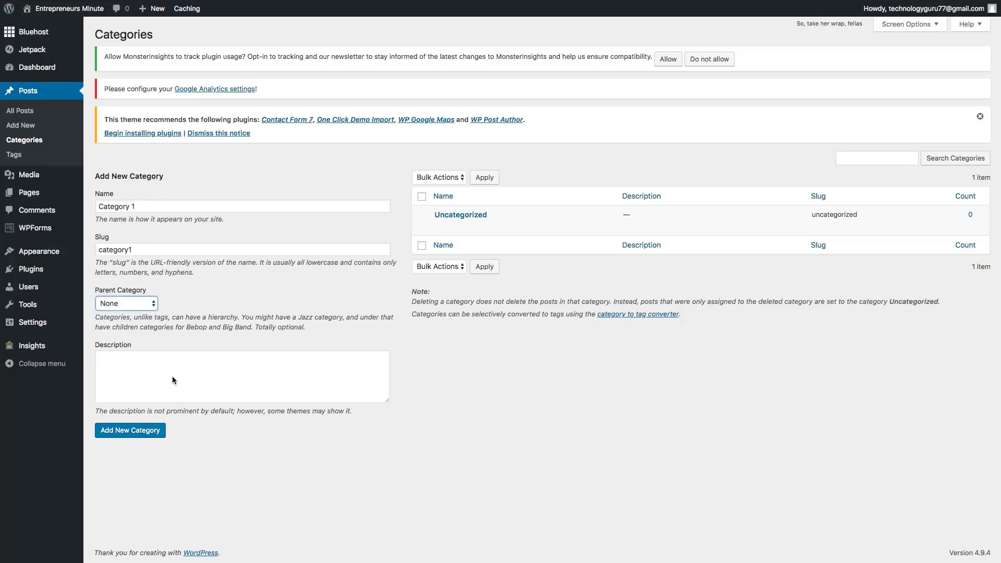
left_click(172, 377)
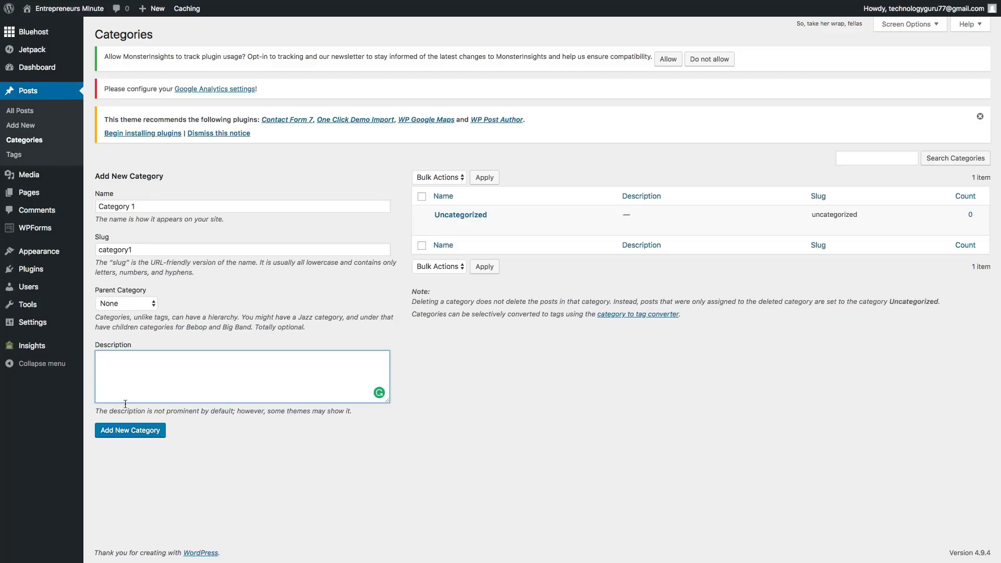
left_click(124, 432)
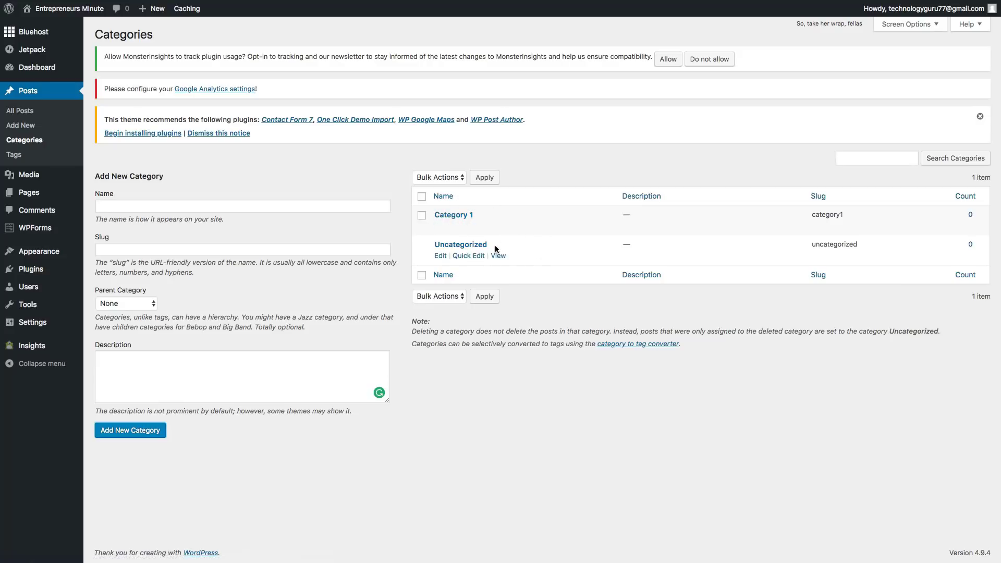
Step: Select Category 1 in the category list and check the bulk actions offered without applying any
left_click(421, 215)
left_click(438, 179)
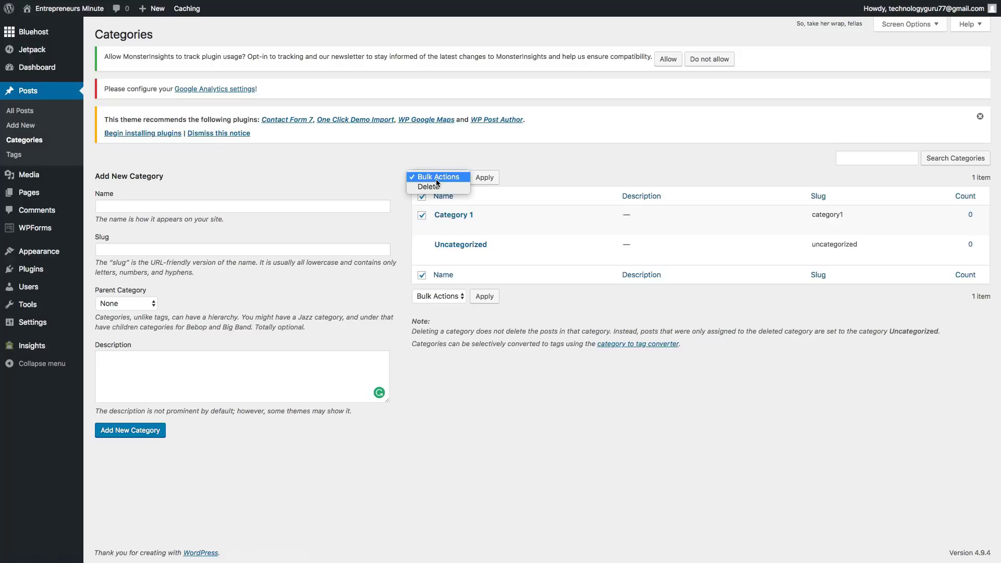
left_click(438, 180)
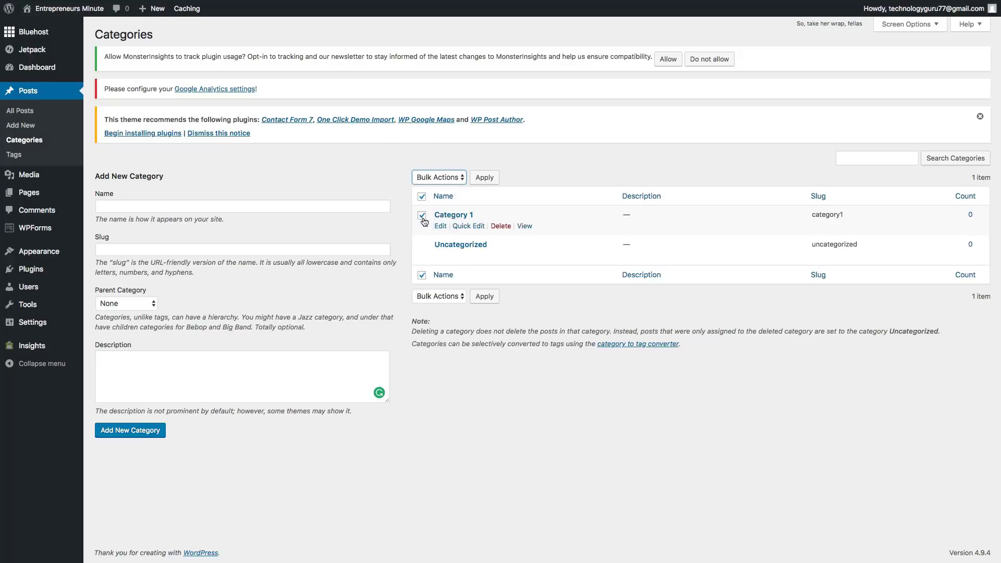
left_click(440, 177)
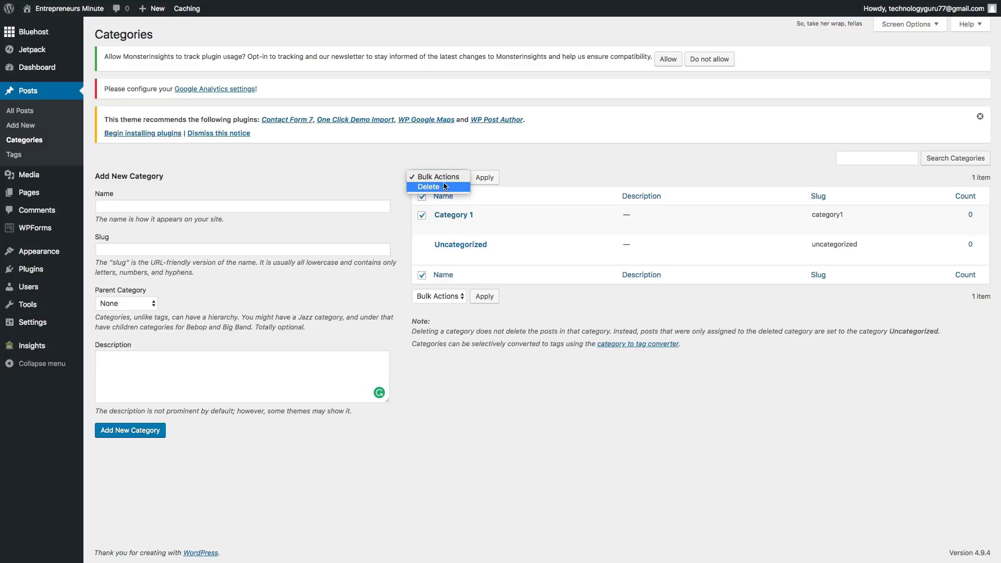
left_click(461, 172)
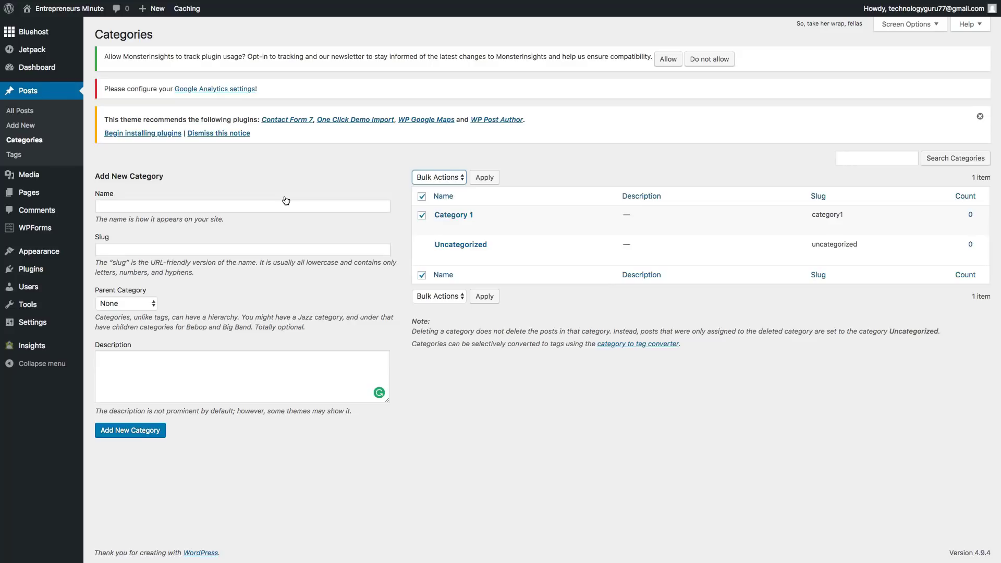
Step: Open the installed plugins list and dismiss the theme's recommended-plugins notice and the Jetpack welcome notice
mouse_move(42, 269)
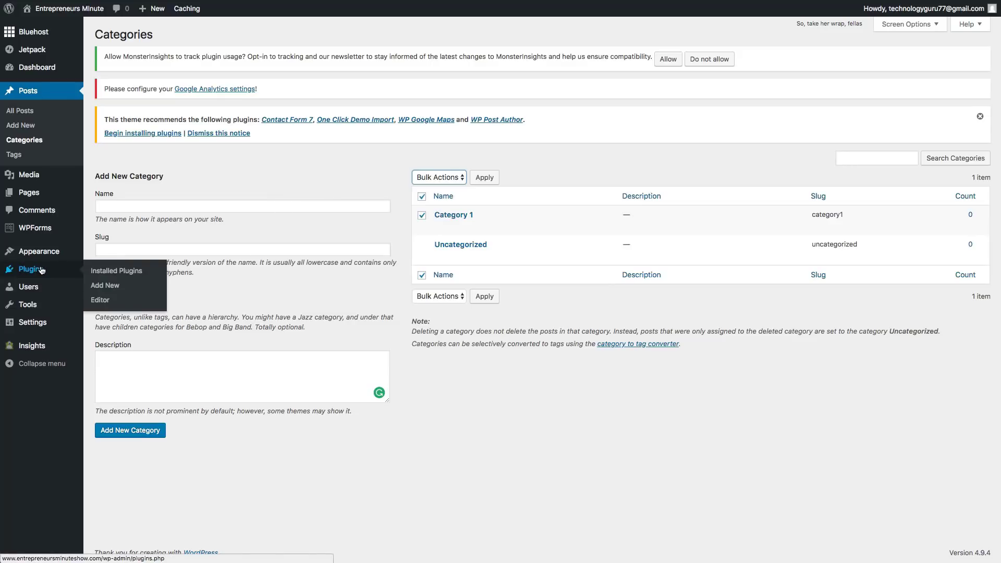
left_click(32, 270)
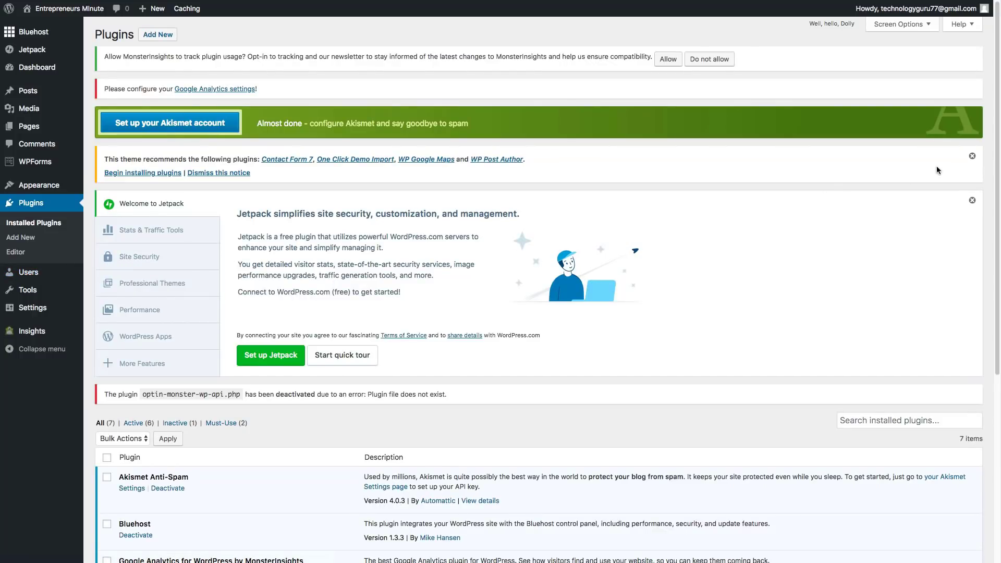
left_click(972, 156)
left_click(973, 157)
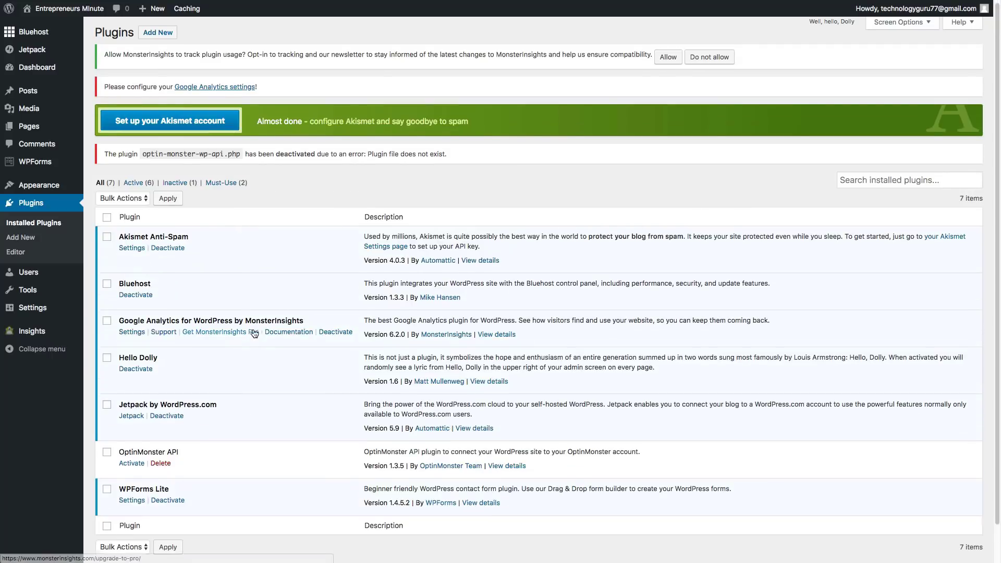
scroll(253, 308, "down", 1)
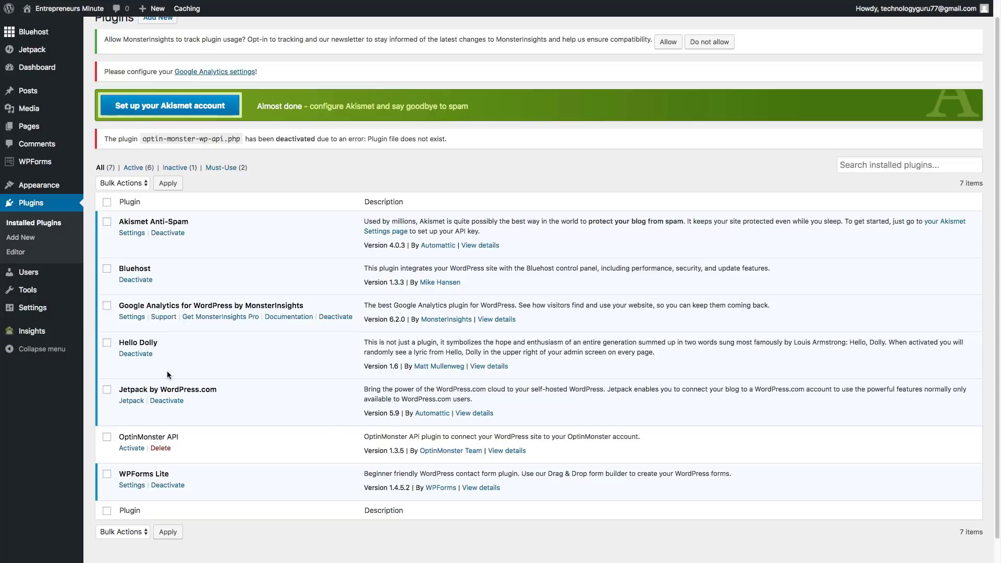
Step: Select the Hello Dolly plugin, check the bulk actions offered without applying any, and deselect the plugin
left_click(107, 344)
left_click(133, 185)
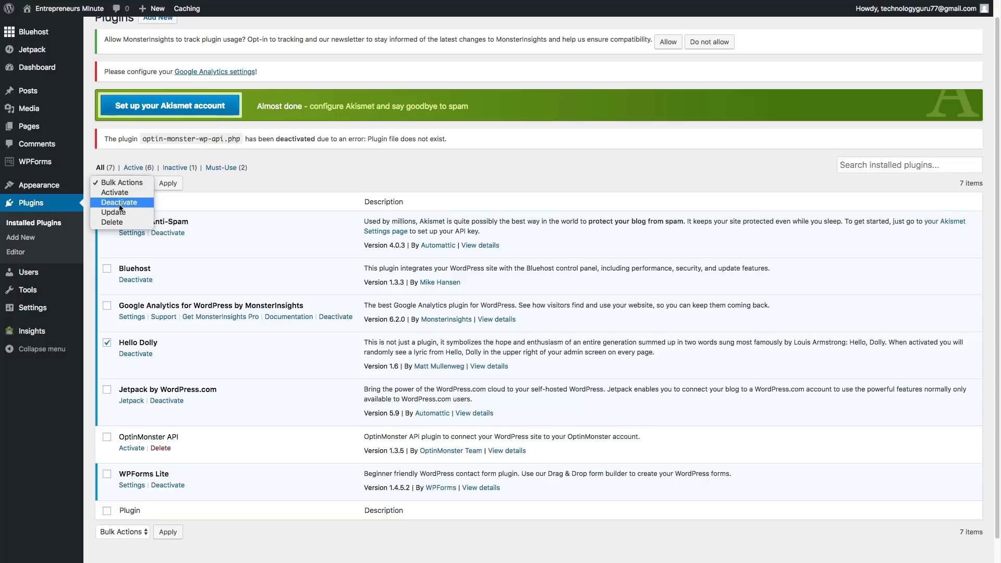
left_click(174, 193)
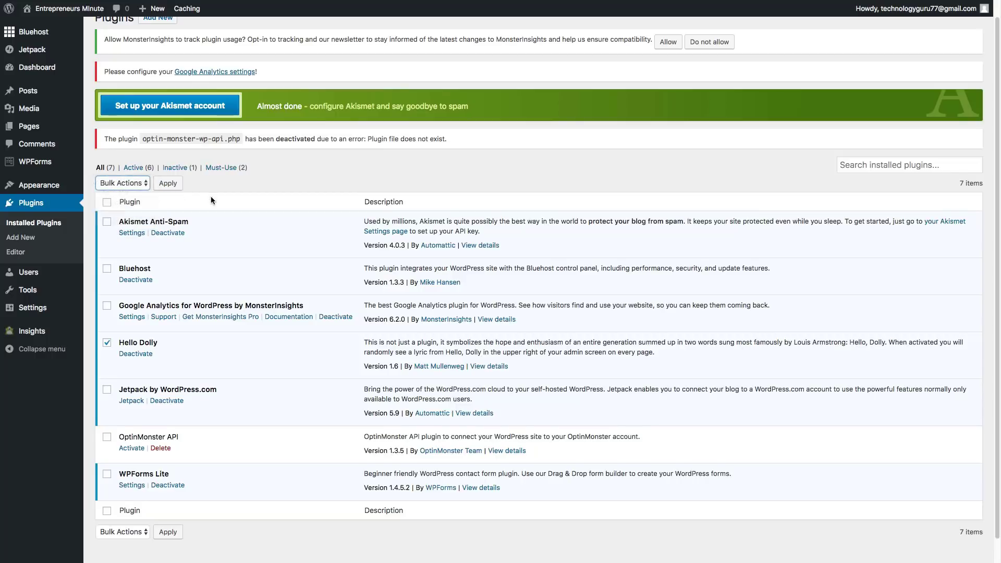
left_click(107, 343)
Step: Install the WP Super Cache plugin from the featured plugins and activate it
scroll(242, 380, "up", 1)
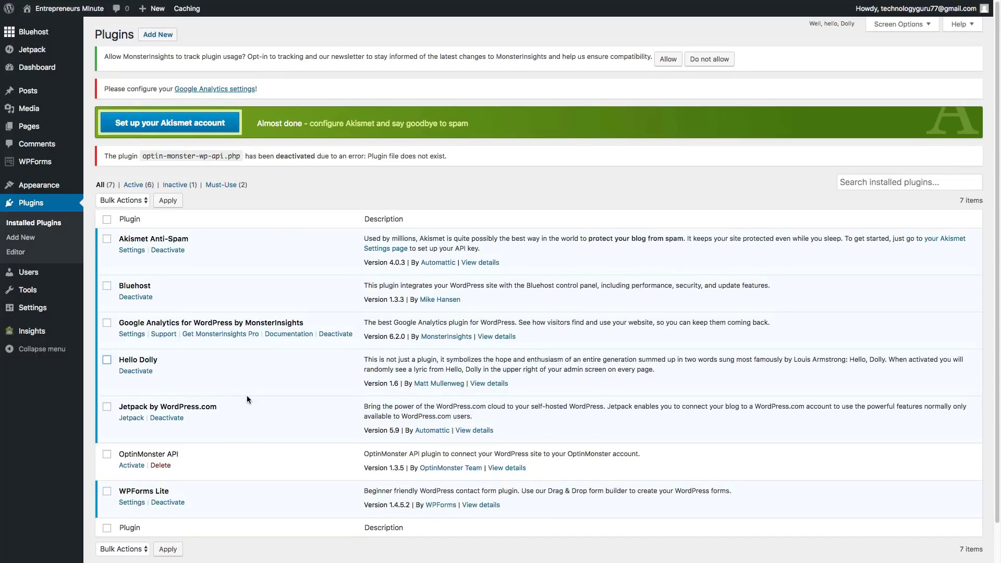
left_click(155, 36)
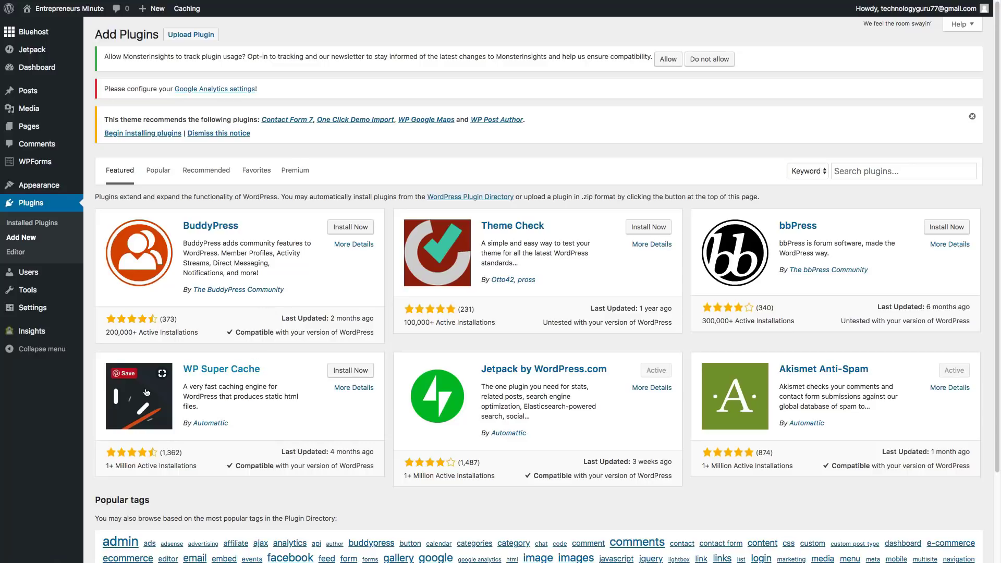
left_click_drag(104, 331, 184, 336)
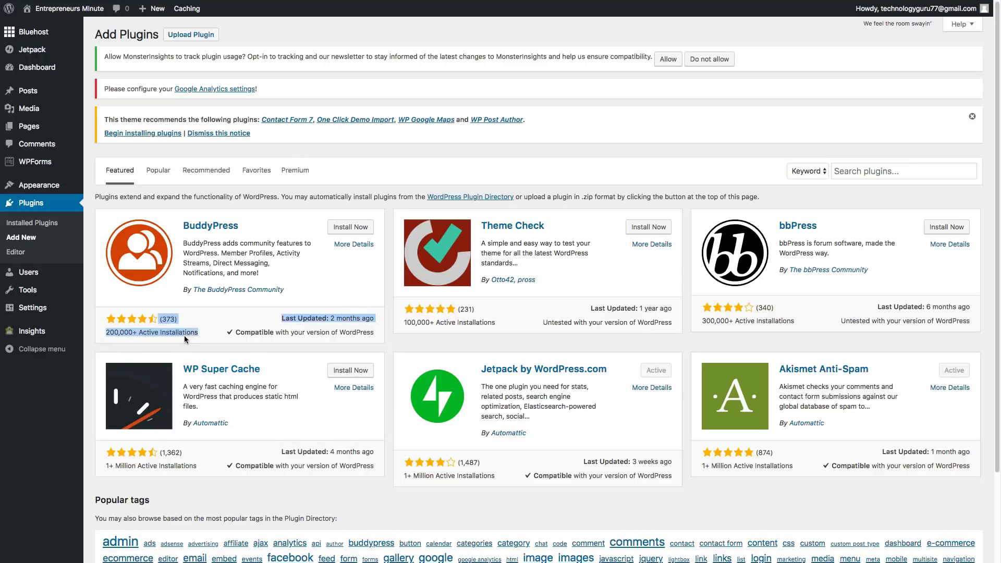
left_click(198, 332)
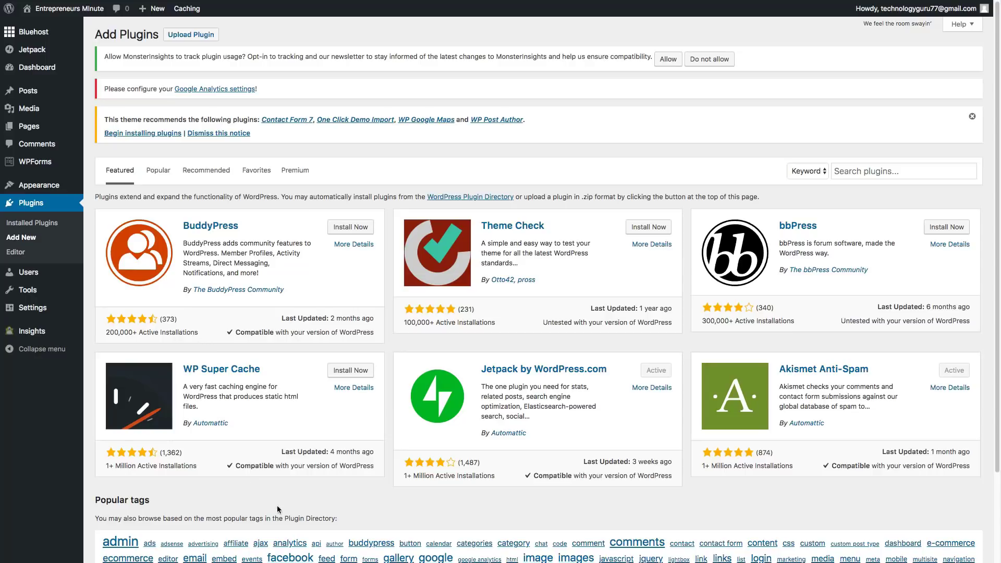
scroll(264, 386, "down", 1)
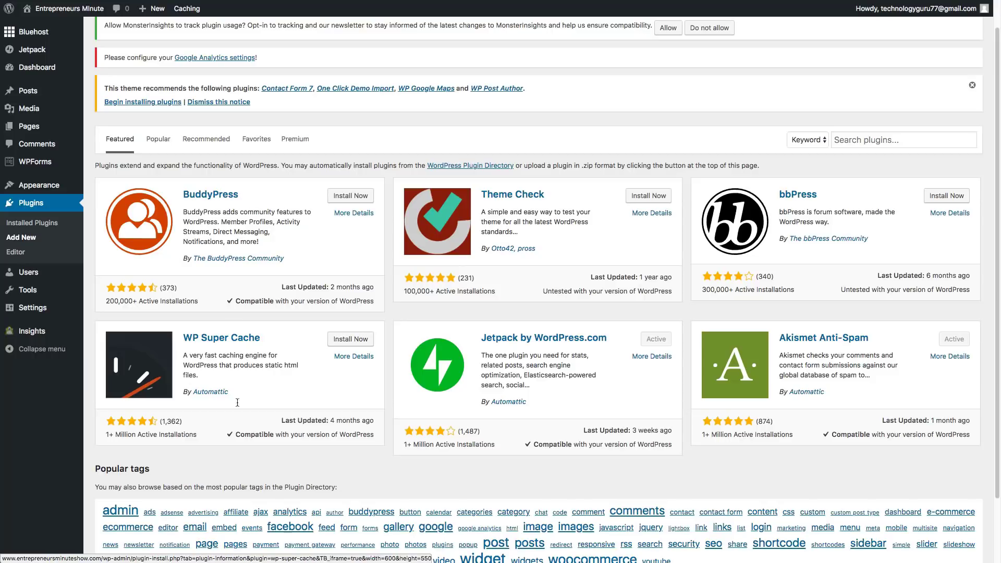
left_click(351, 339)
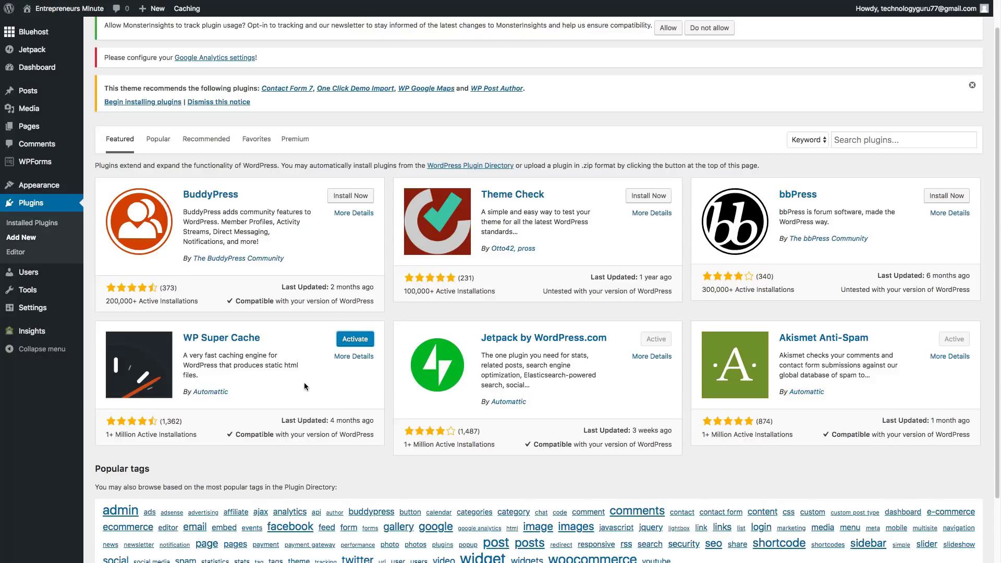
left_click(356, 339)
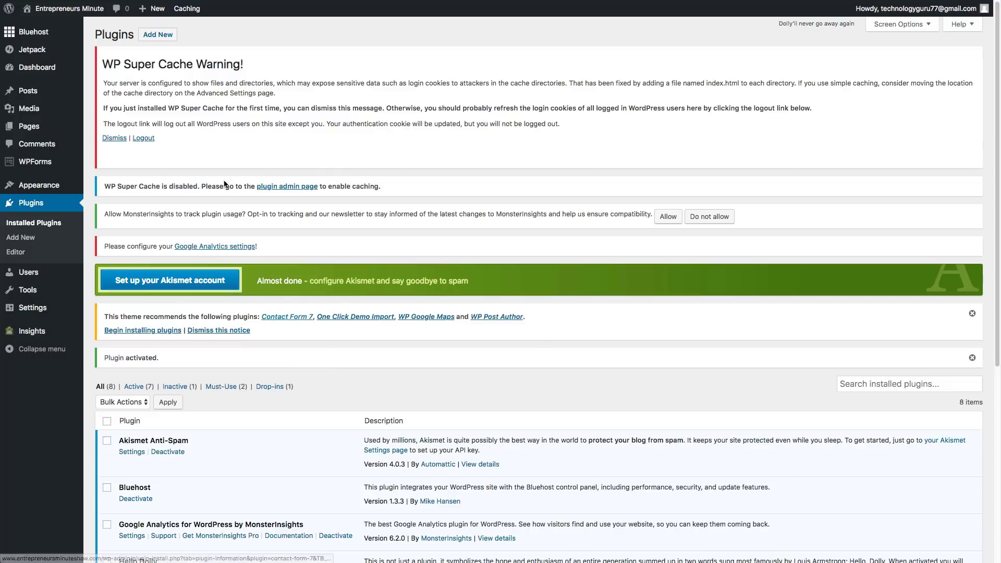
Step: Dismiss the WP Super Cache warning and open that plugin's settings from the installed plugins list
left_click_drag(101, 61, 255, 65)
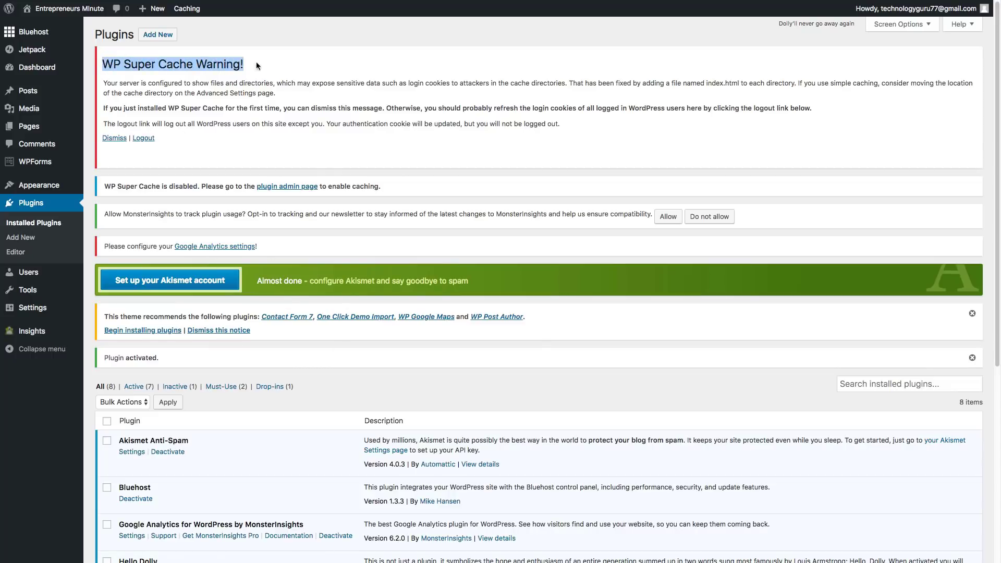
left_click(114, 139)
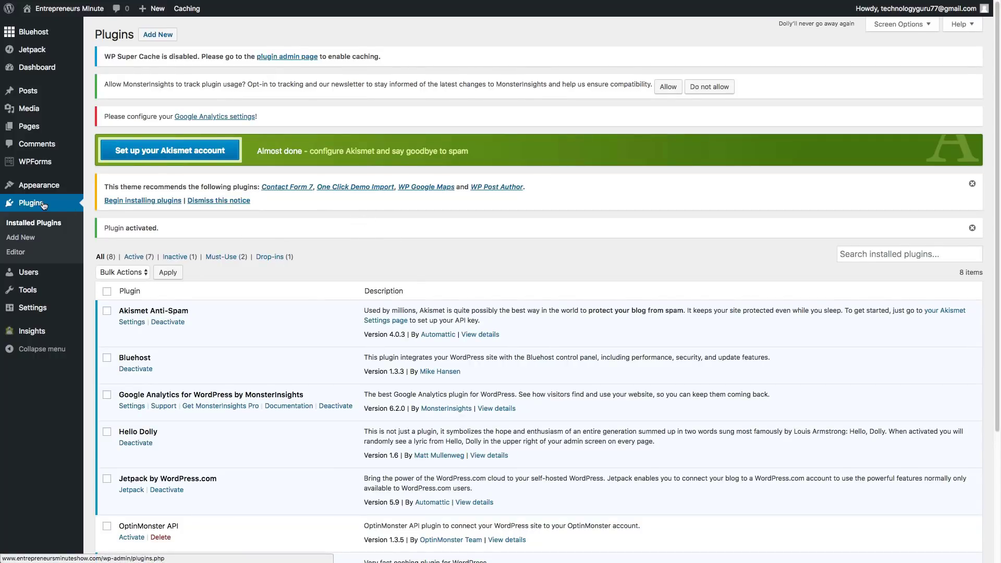
scroll(216, 321, "down", 3)
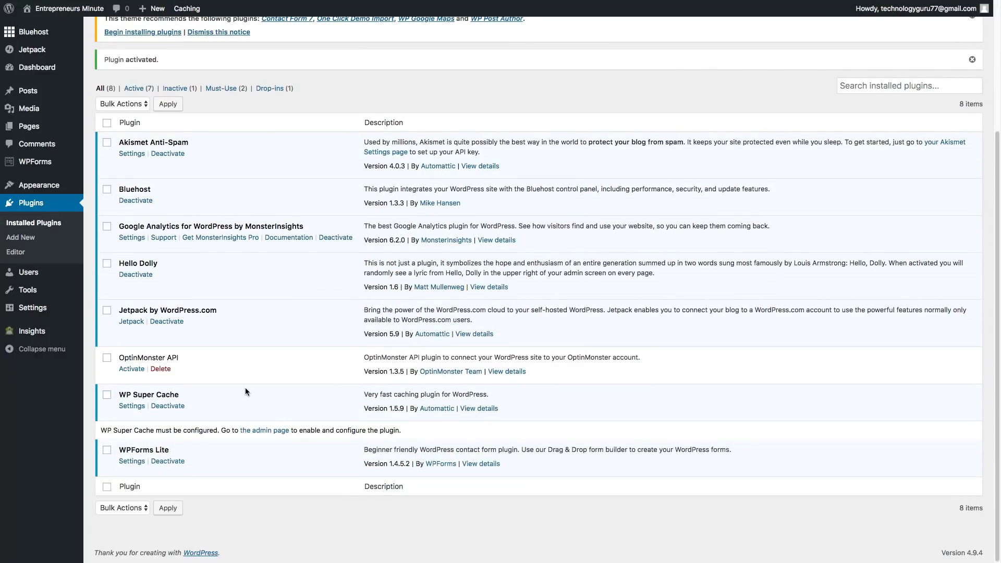
left_click(133, 406)
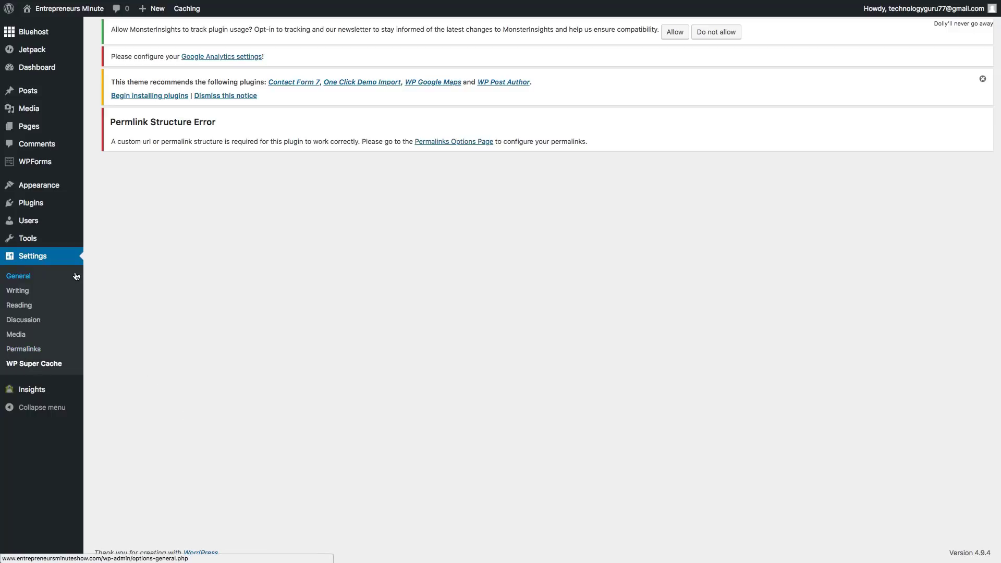
Step: Return to adding new plugins and browse the popular plugins
mouse_move(37, 203)
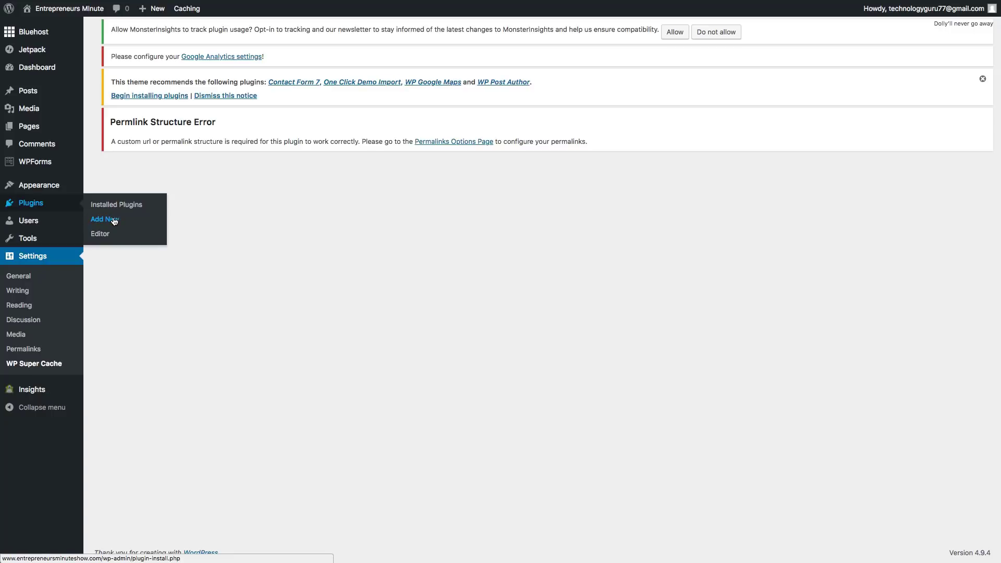
left_click(114, 221)
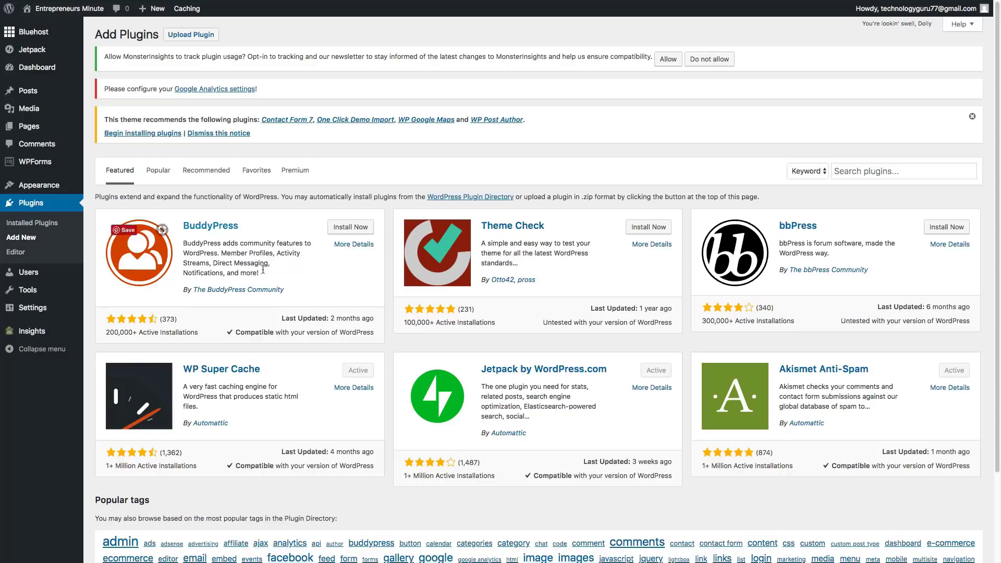
right_click(155, 171)
key("Escape")
right_click(155, 171)
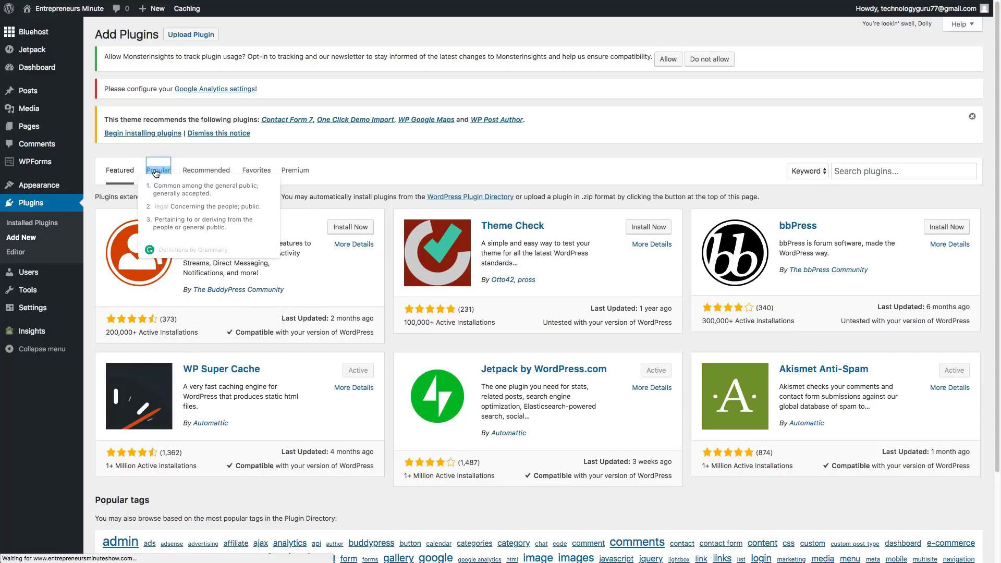
left_click(155, 172)
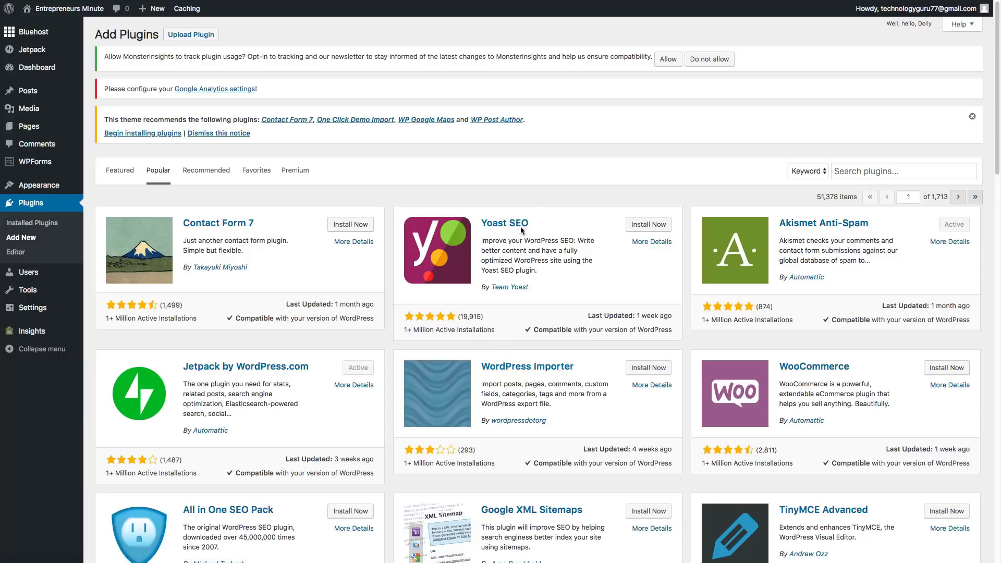
scroll(496, 285, "down", 2)
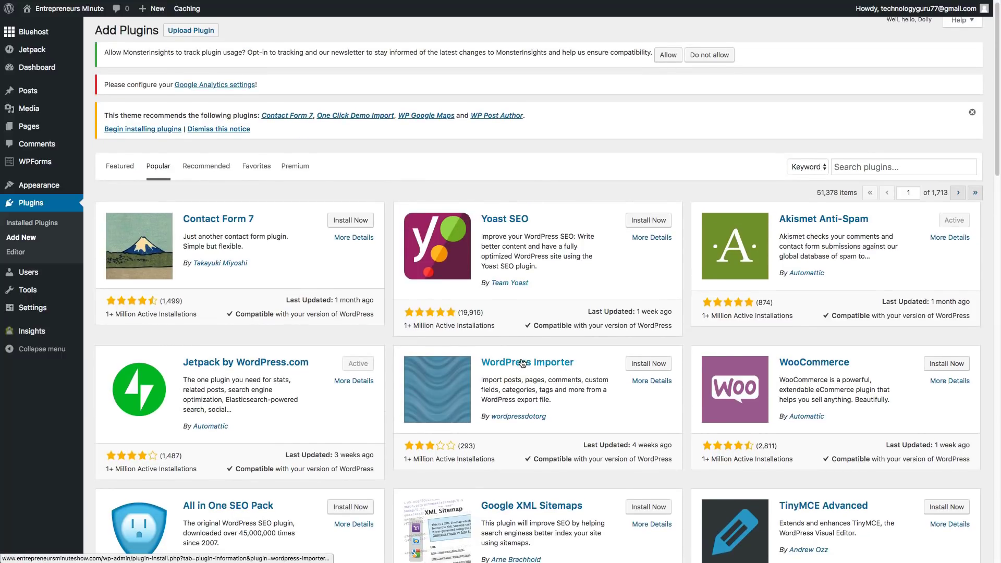
Step: Look through the popular plugins and open the site's general settings
scroll(523, 358, "down", 3)
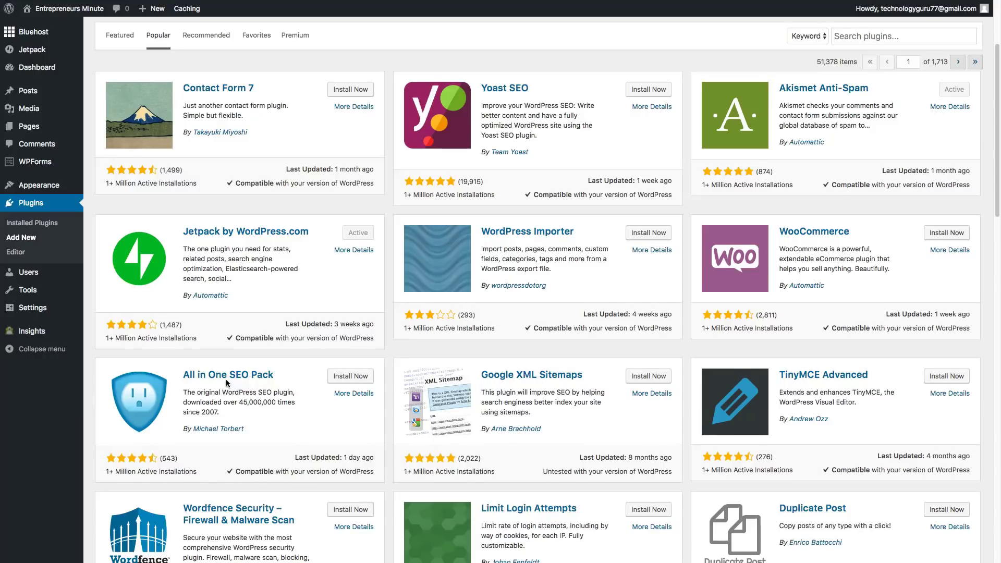
scroll(225, 391, "up", 3)
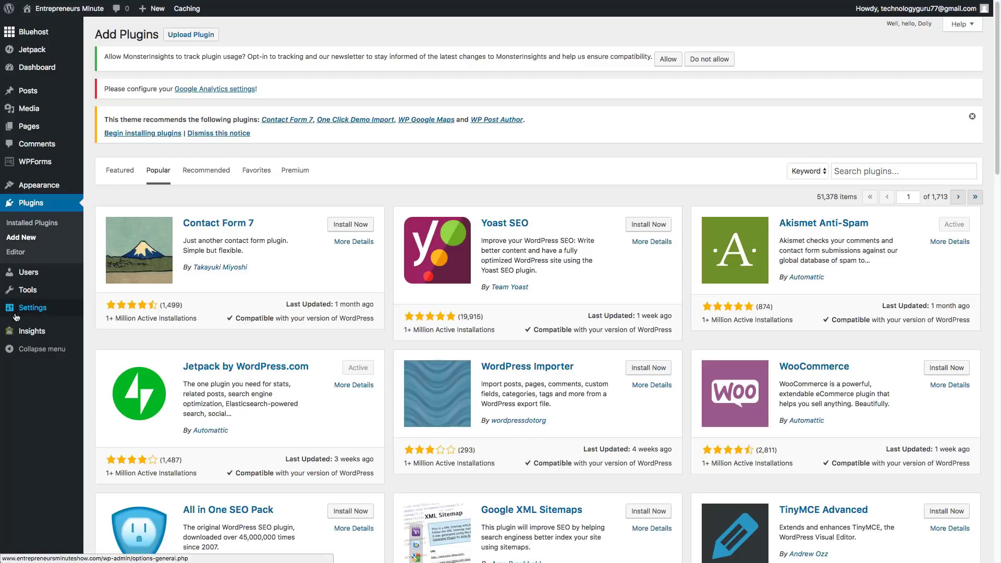
mouse_move(30, 310)
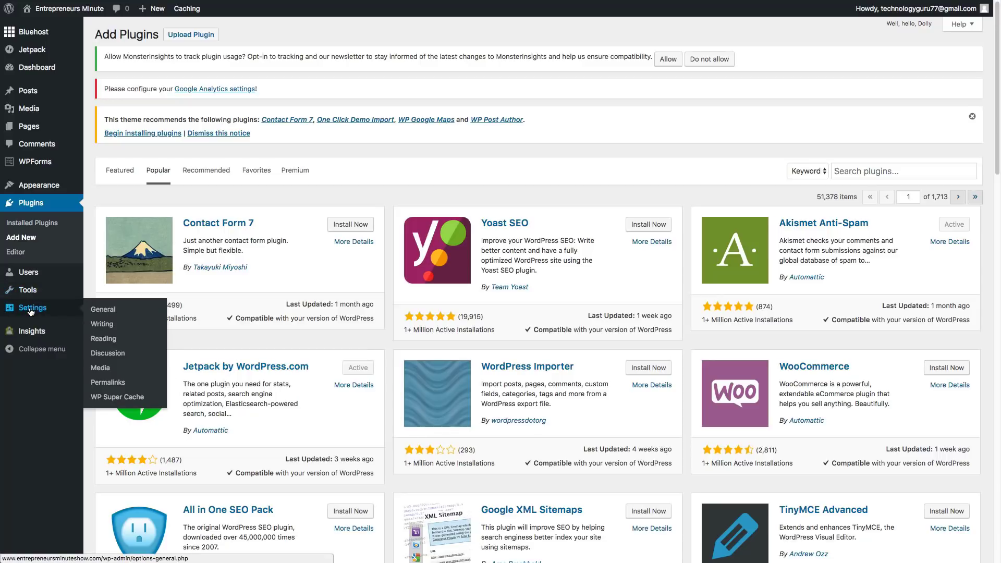
left_click(32, 308)
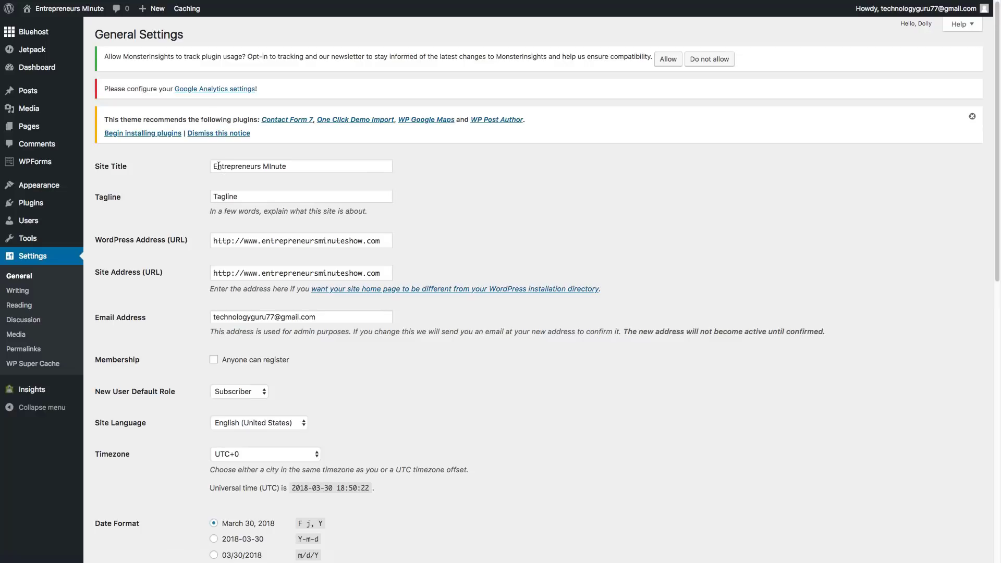
Step: Review the site title, tagline, addresses and remaining general settings, and open the writing settings
left_click_drag(216, 166, 290, 168)
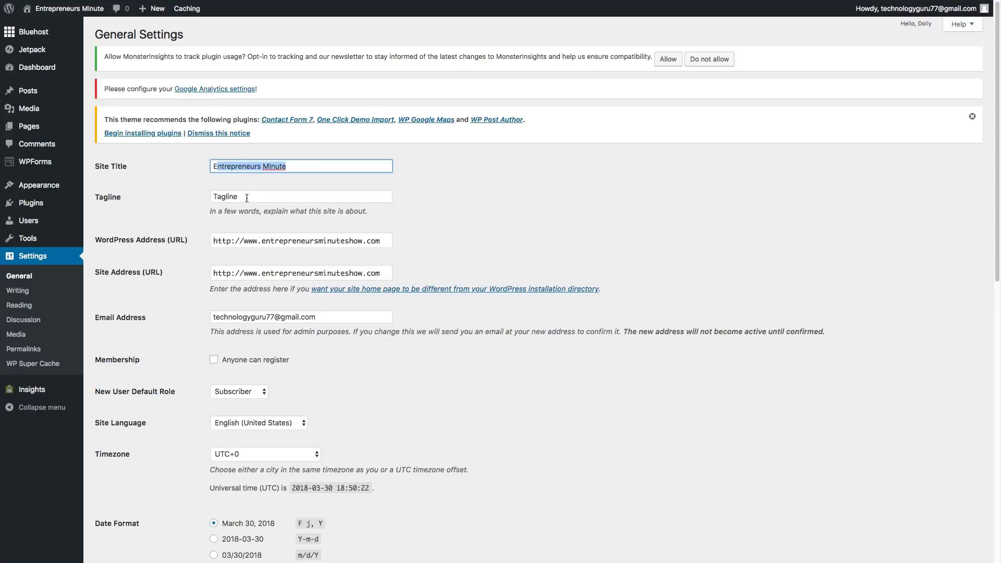
key("Tab")
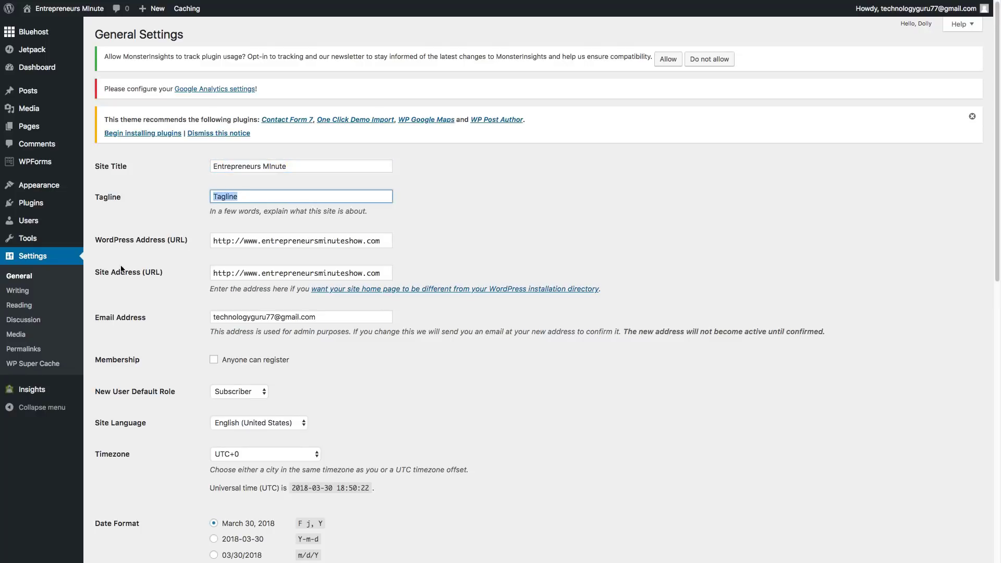
left_click_drag(214, 241, 371, 237)
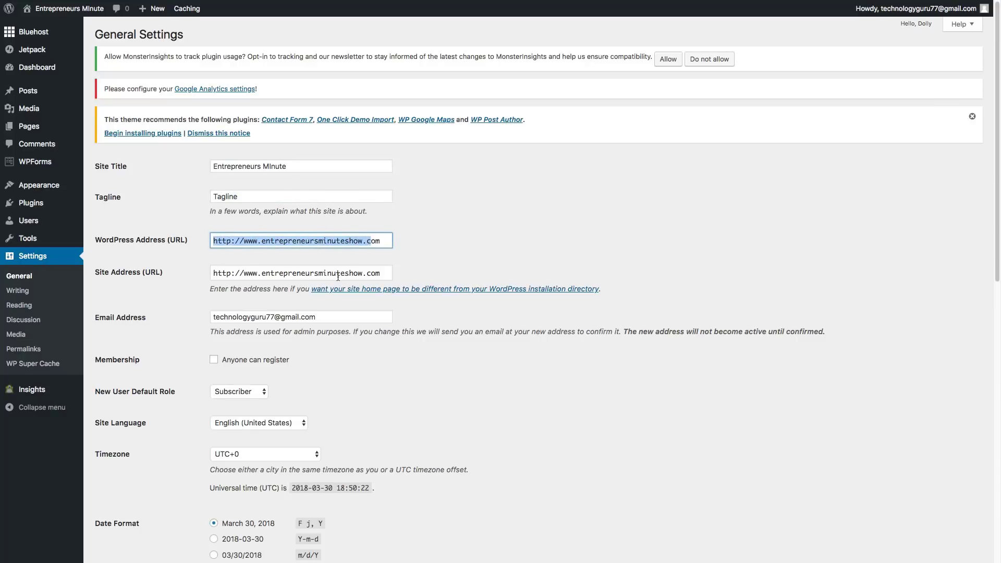
left_click(254, 322)
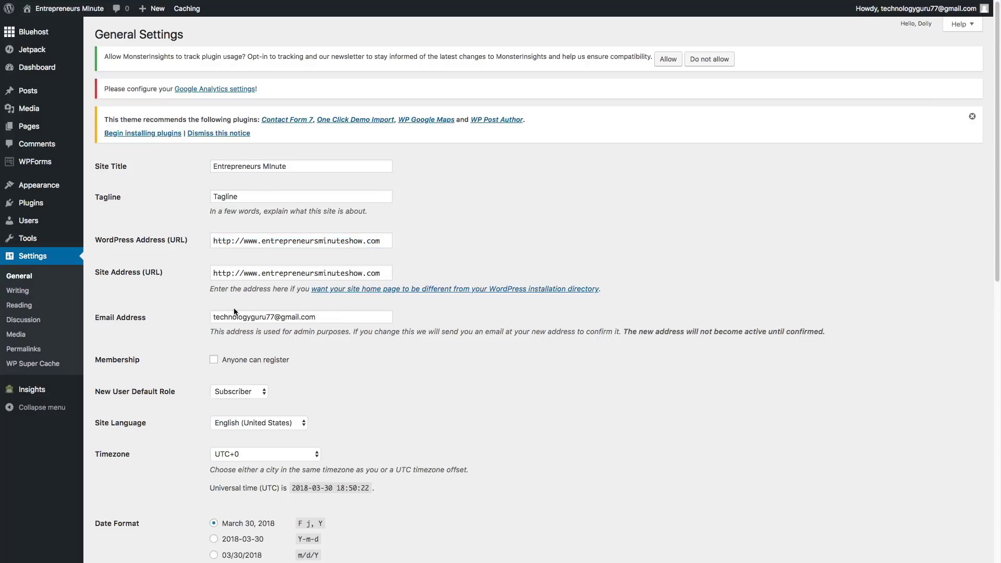
scroll(212, 406, "down", 2)
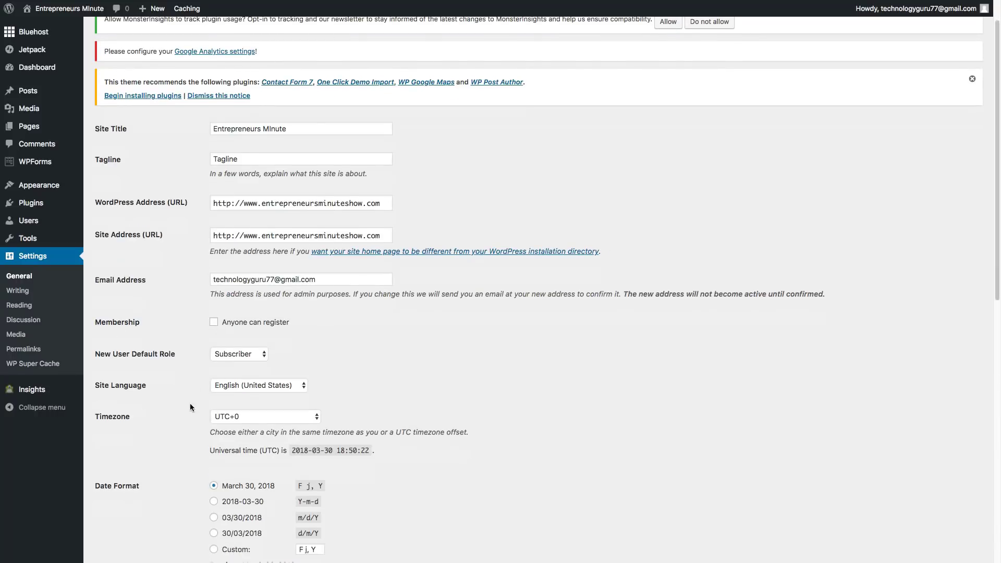
scroll(190, 407, "up", 2)
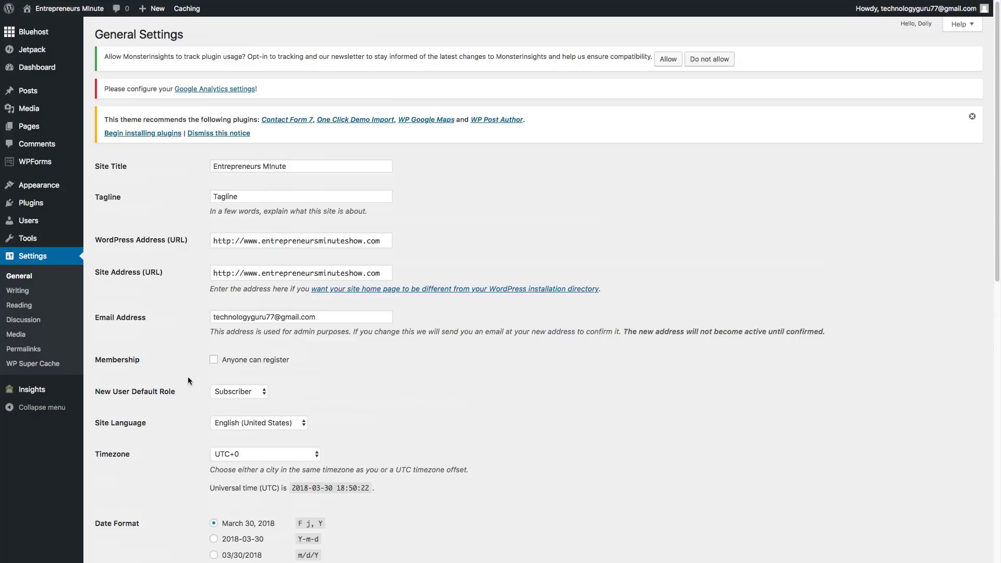
scroll(187, 377, "down", 15)
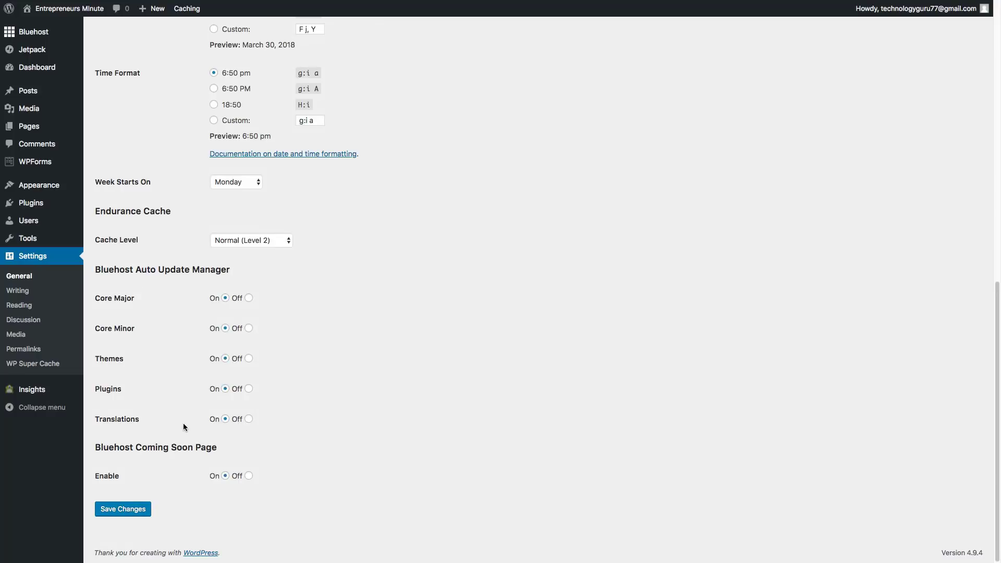
left_click(22, 292)
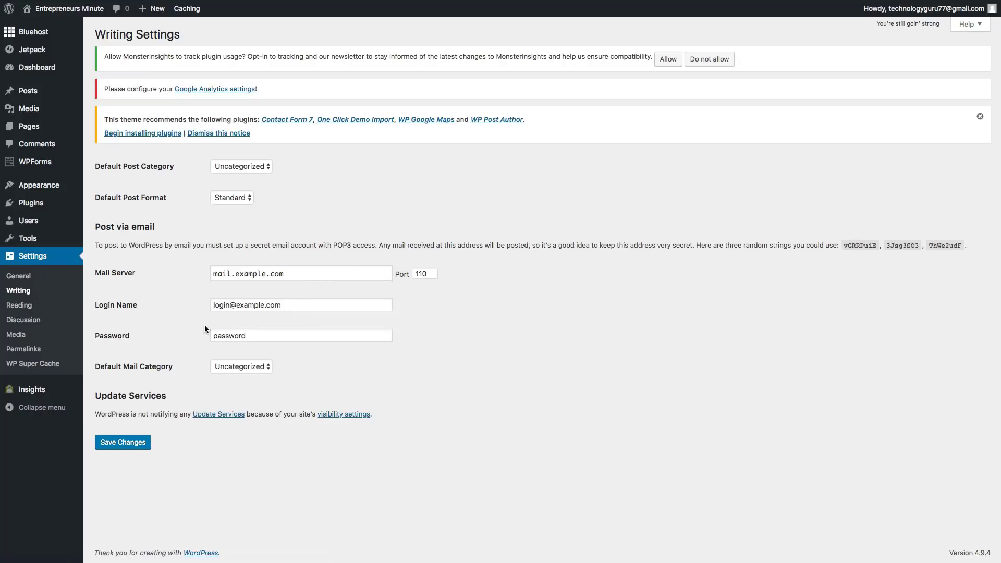
Step: In the reading settings, check the page choices for the homepage and set blog pages to show at most 7 posts
left_click(17, 307)
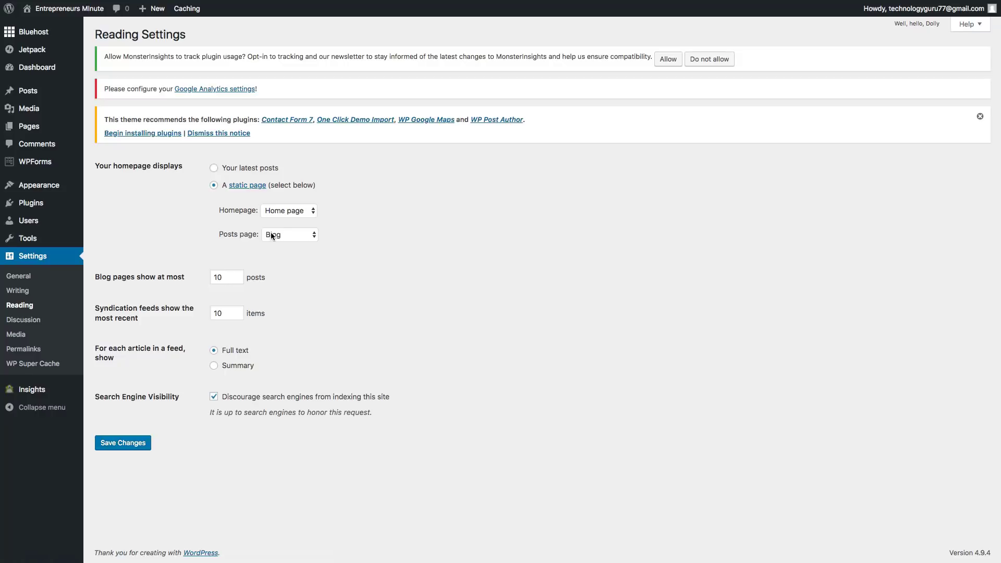
left_click(296, 211)
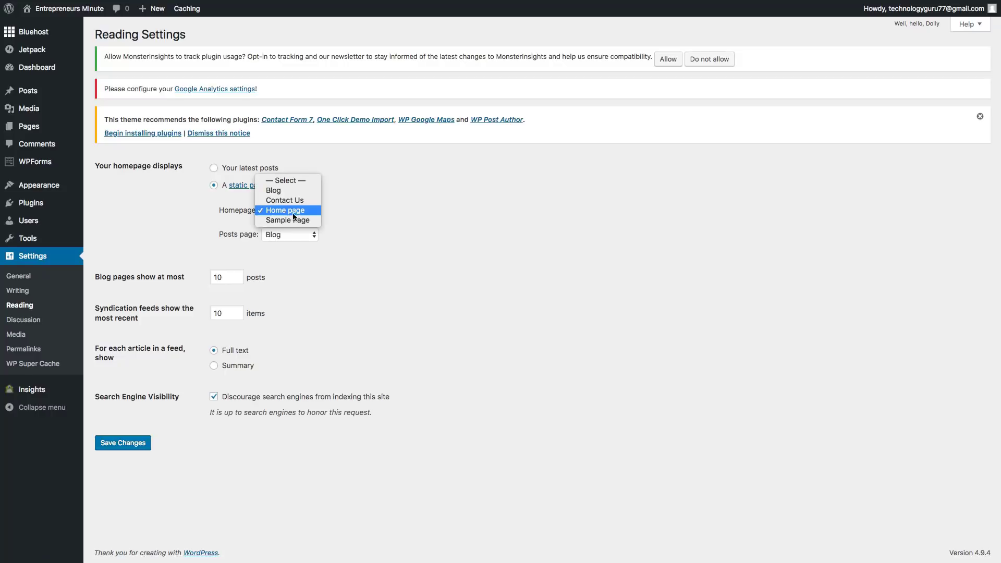
left_click(188, 211)
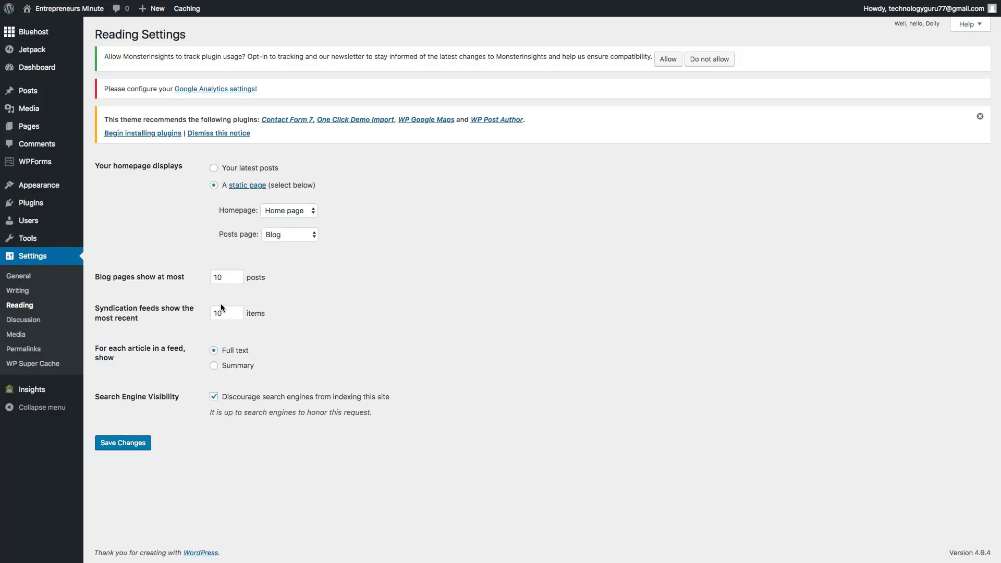
double_click(219, 277)
type("7")
Step: Set the site's permalink structure to Post name and save the changes
left_click(29, 352)
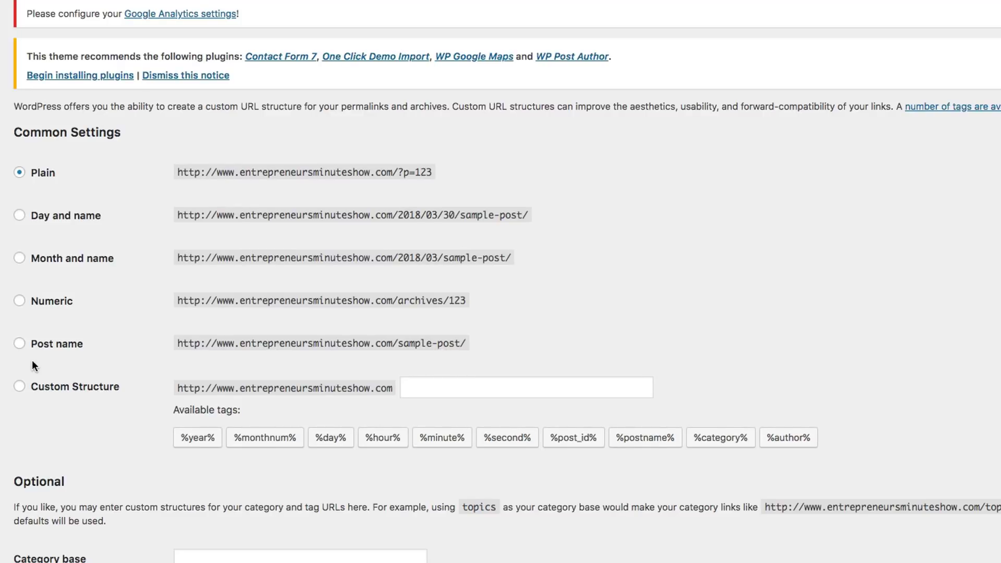
left_click(20, 343)
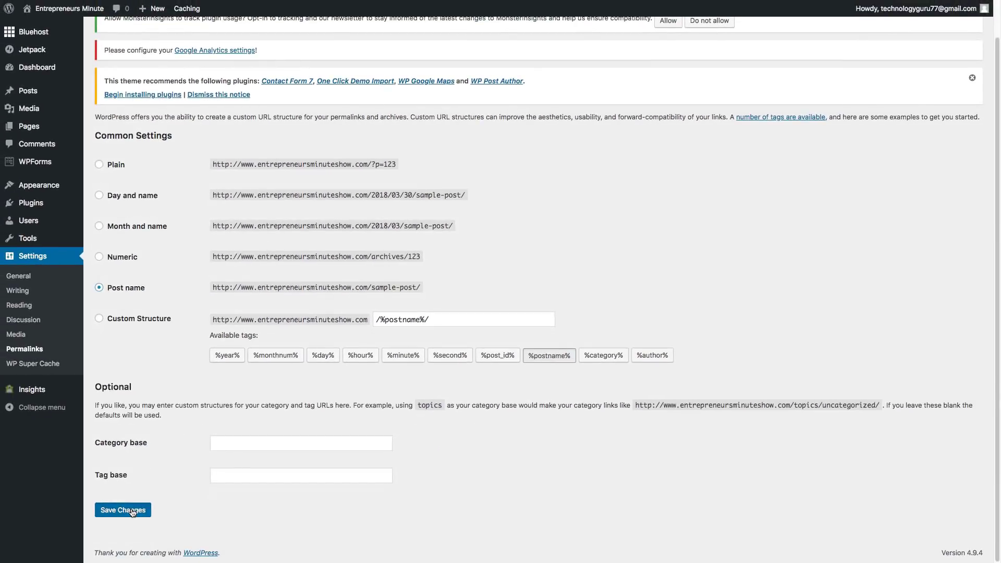
left_click(132, 513)
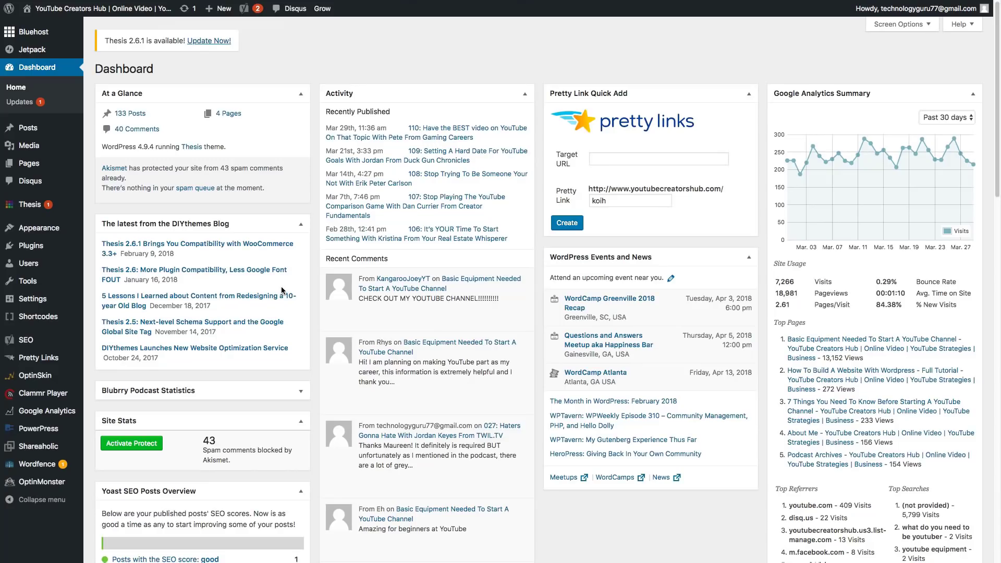
Step: On the YouTube Creators Hub site, list all posts and open the episode 110 podcast post for editing
mouse_move(396, 300)
mouse_move(30, 128)
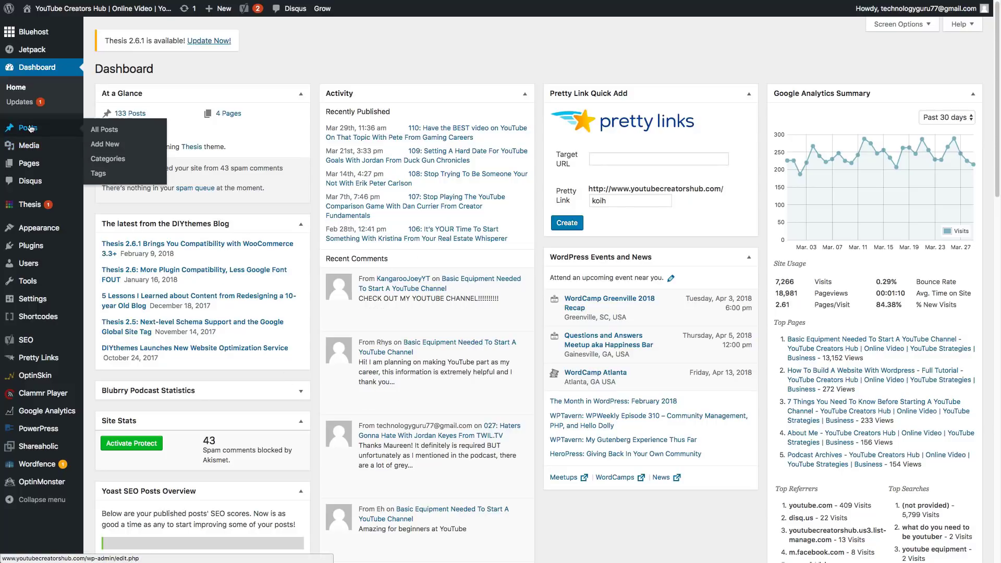
left_click(101, 133)
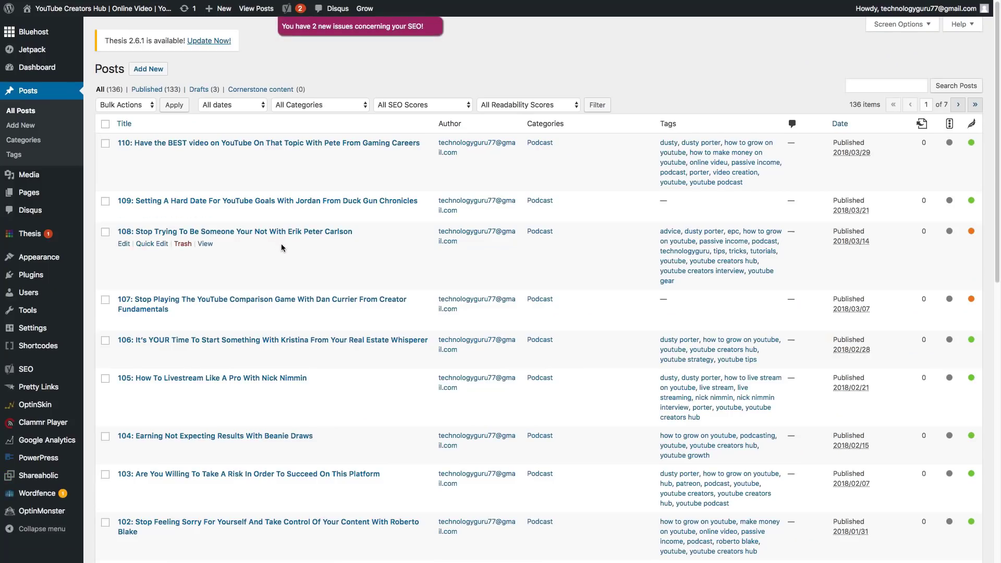
scroll(339, 272, "down", 1)
scroll(328, 270, "up", 1)
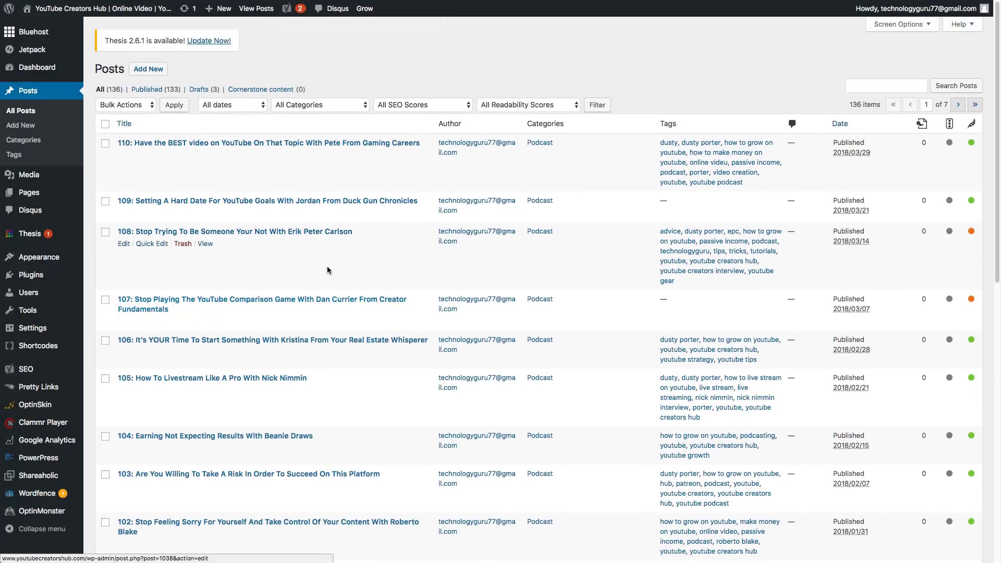
left_click(227, 142)
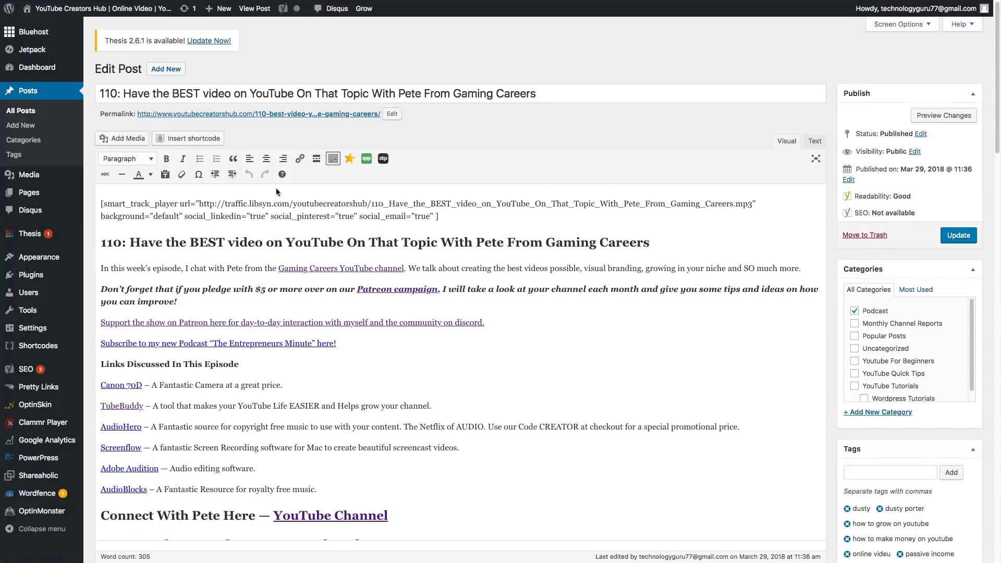
Step: Examine the episode 110 post's title, body, categories, tags and featured image
left_click(169, 93)
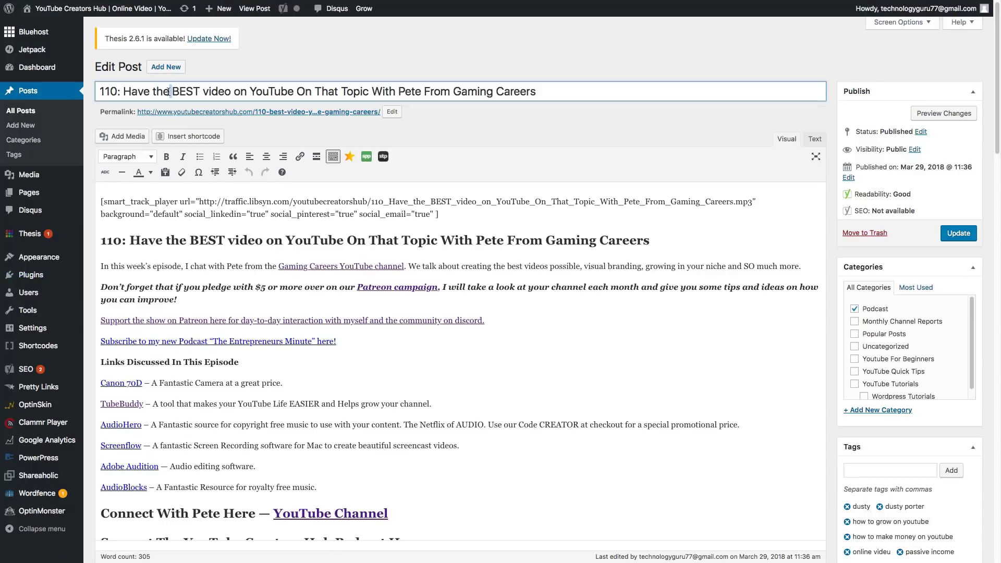
triple_click(169, 92)
scroll(354, 319, "down", 1)
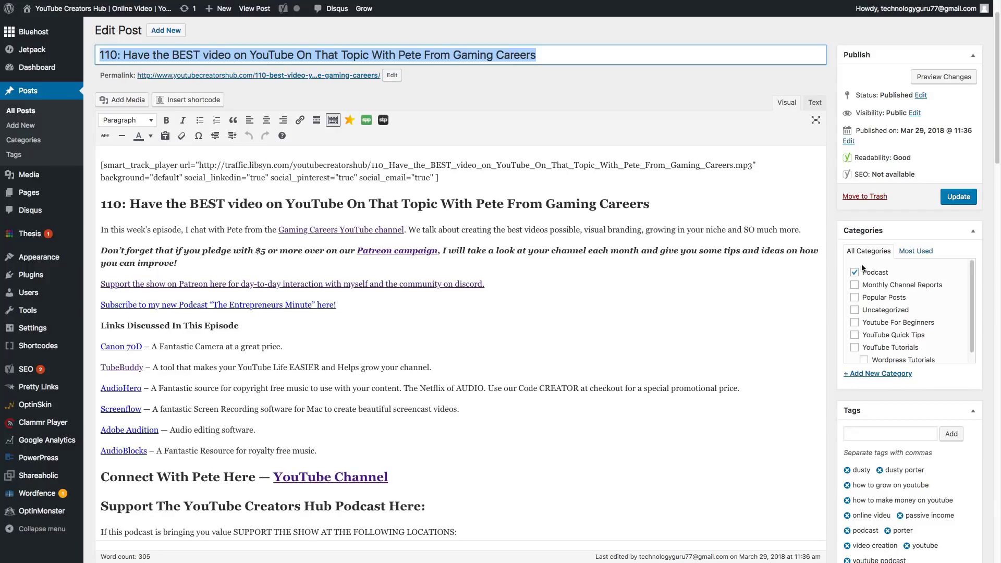
scroll(863, 268, "down", 5)
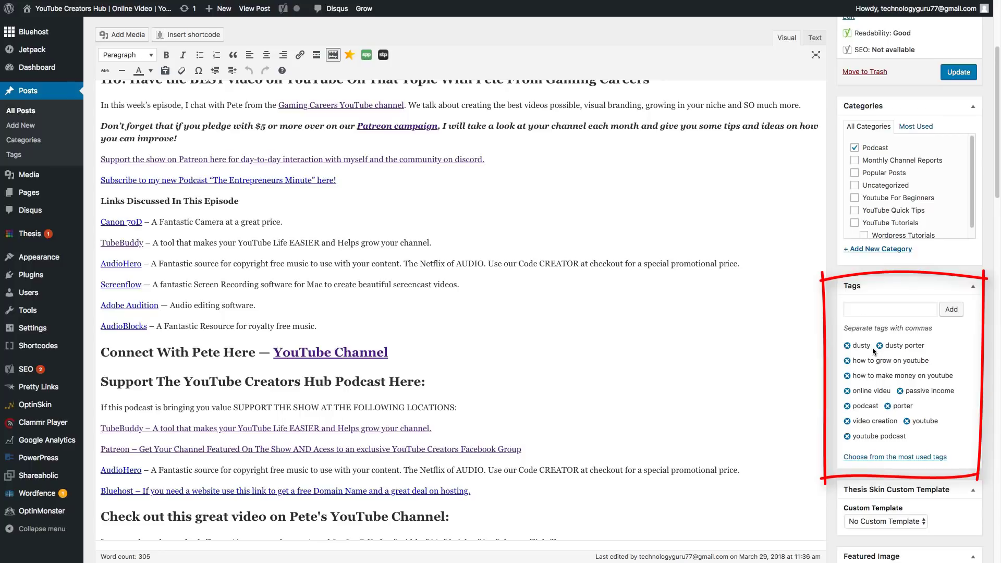
scroll(831, 372, "down", 1)
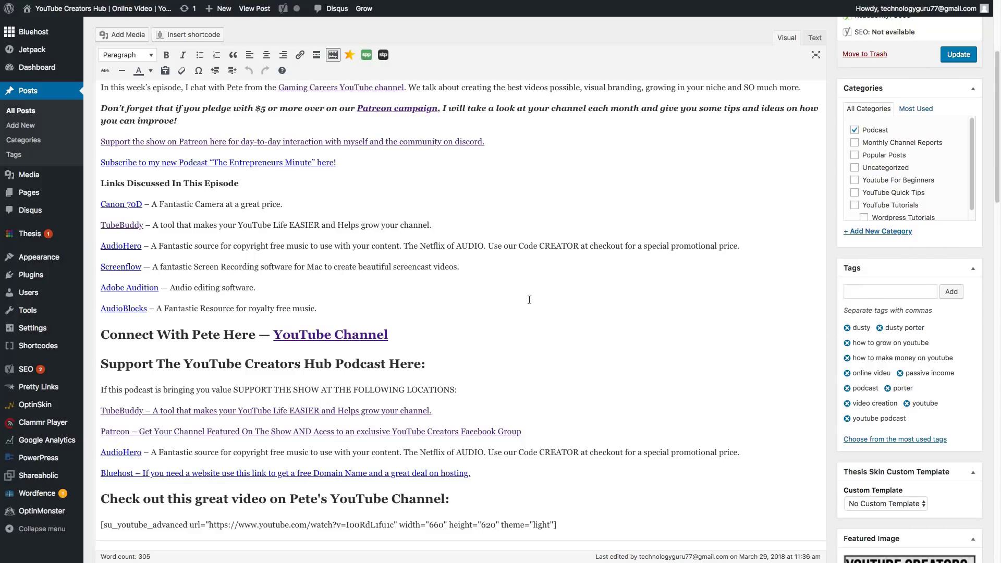
scroll(460, 293, "down", 2)
scroll(459, 264, "down", 8)
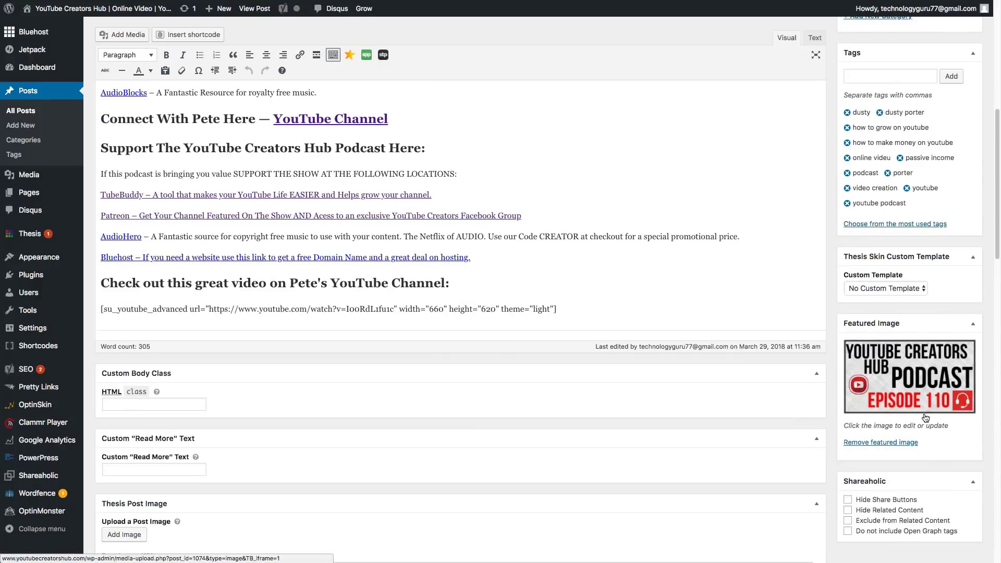
scroll(709, 318, "up", 4)
scroll(710, 319, "up", 7)
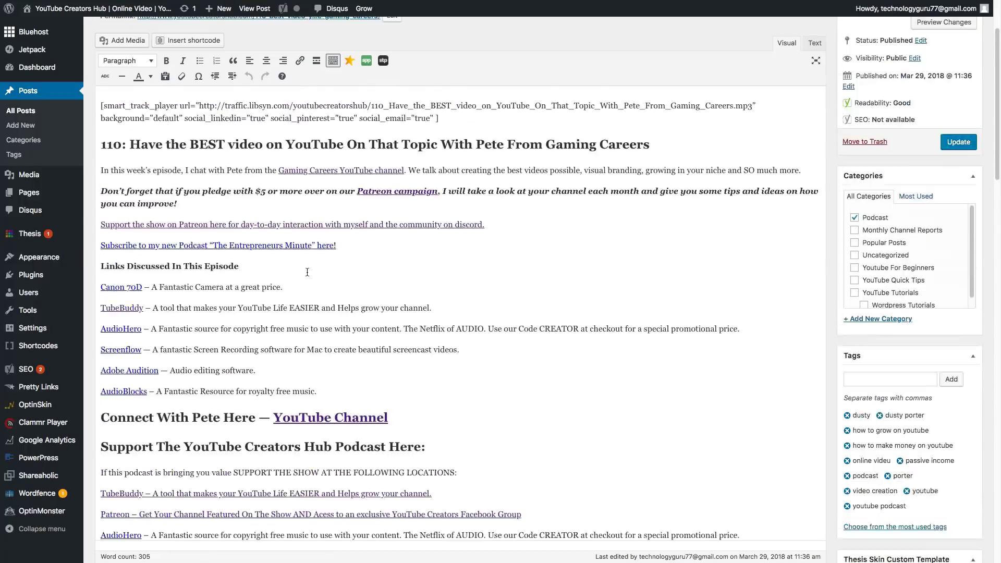
scroll(303, 271, "up", 6)
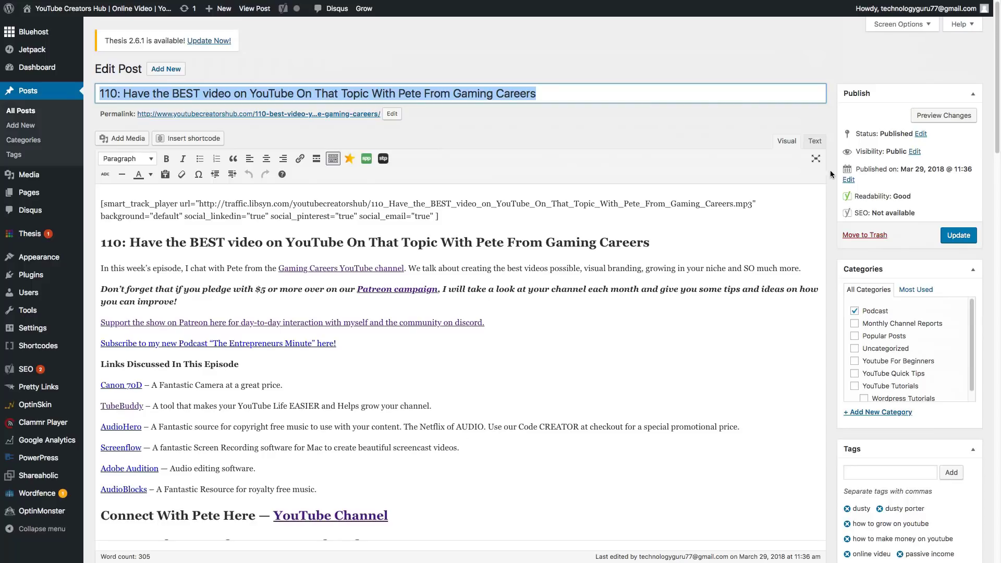
Step: View the post's HTML source, return to the visual editor, and inspect the TubeBuddy, Gaming Careers and AudioHero links and the Canon 70D description
left_click(818, 144)
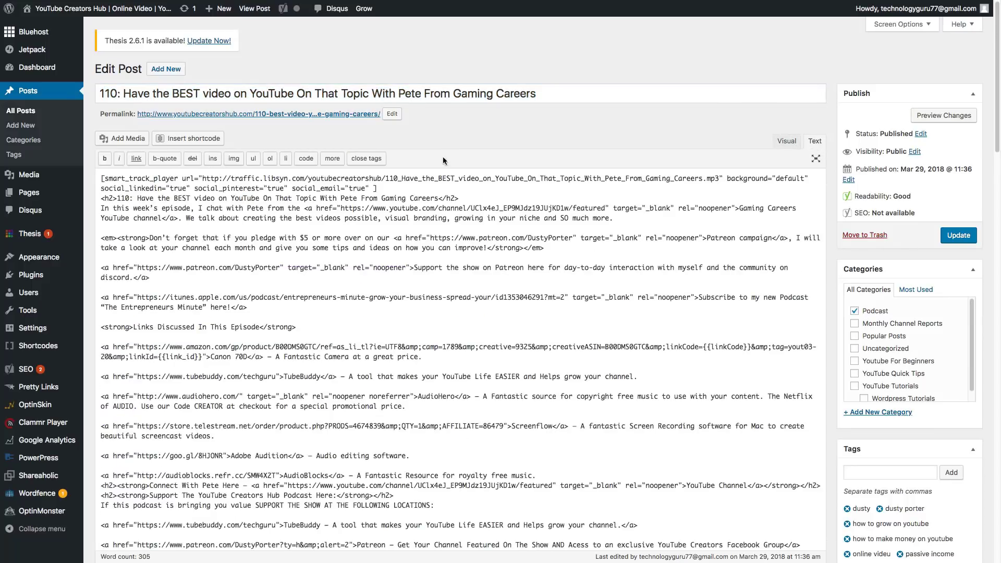
left_click(782, 147)
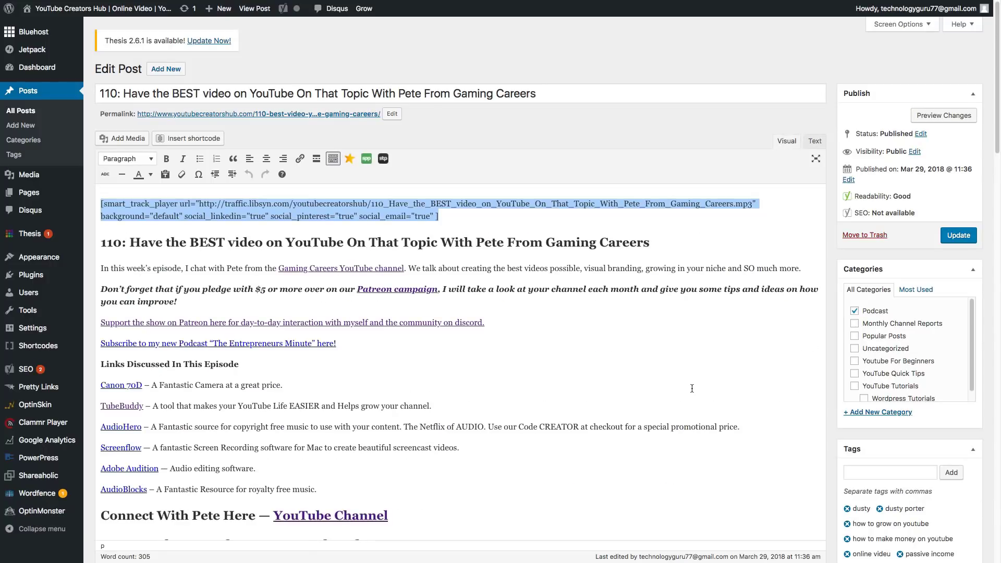
left_click(122, 406)
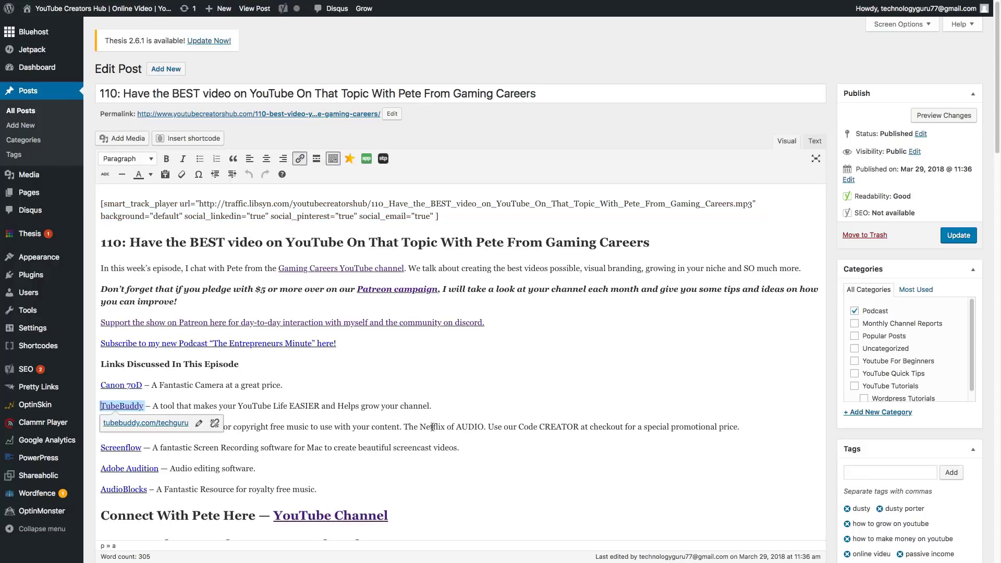
left_click(326, 267)
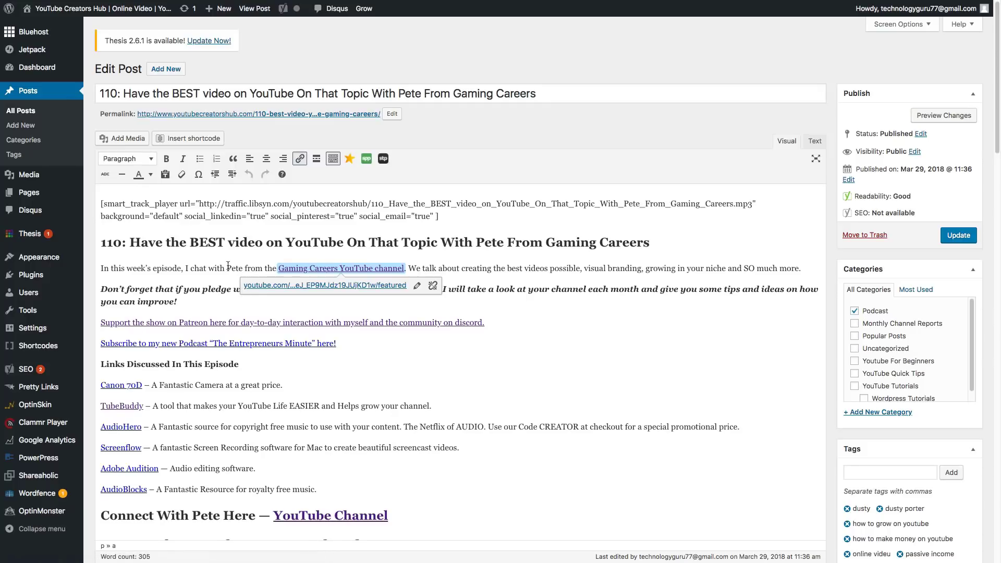
left_click(364, 416)
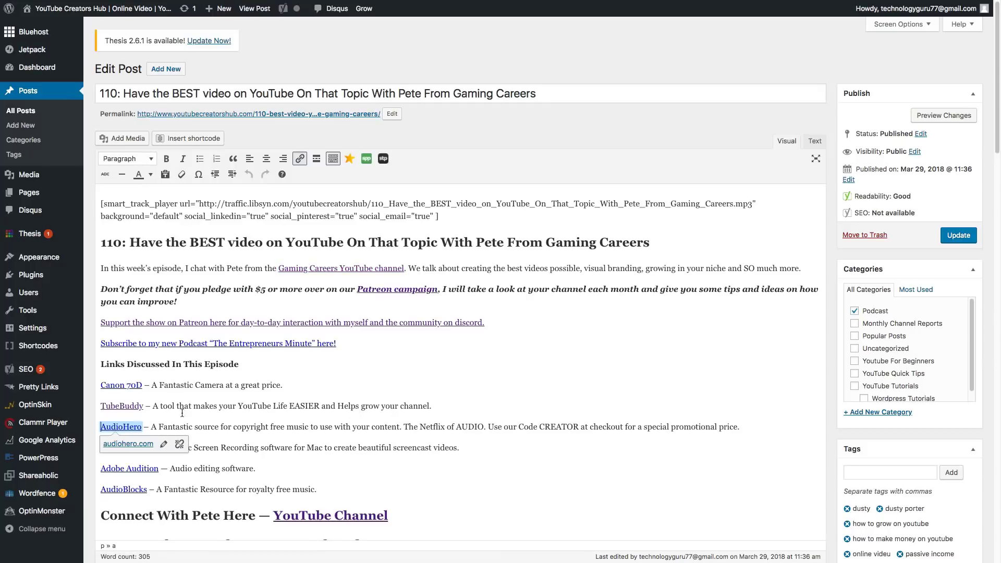
left_click_drag(151, 386, 289, 389)
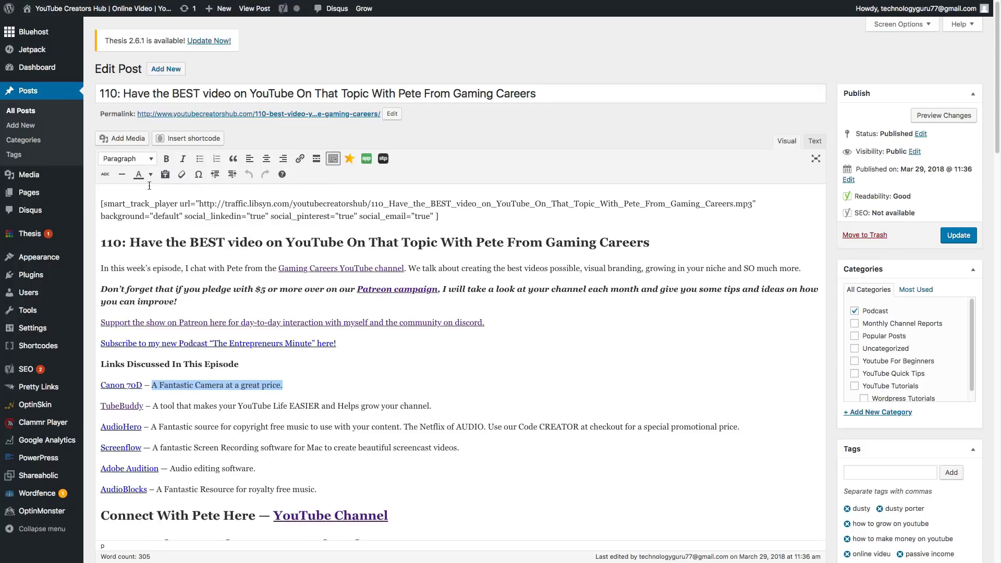
Step: View the paragraph and heading styles available for the selected Canon 70D description, and close the list without changing the format
left_click(153, 159)
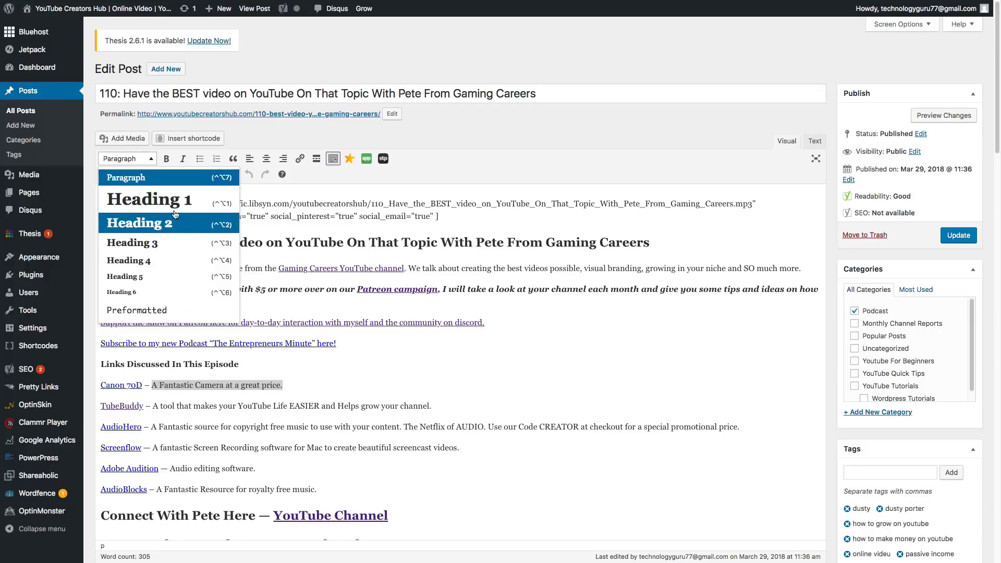
left_click(290, 130)
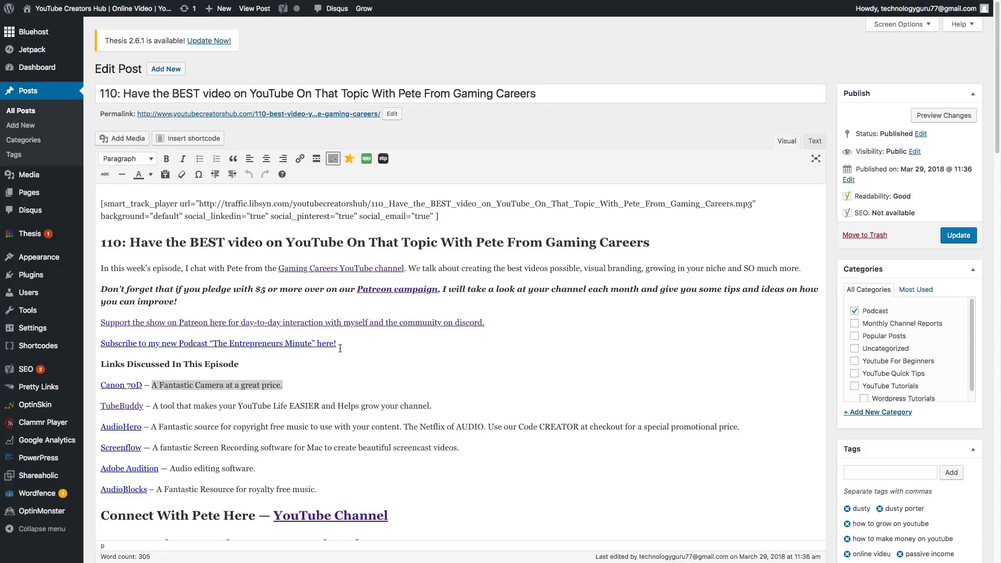
scroll(329, 348, "down", 2)
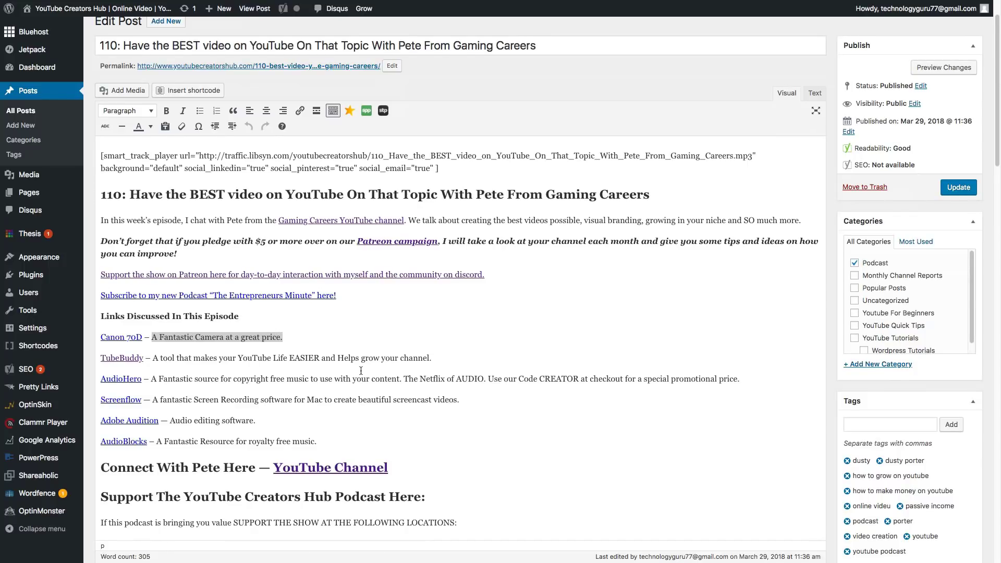
scroll(360, 368, "down", 1)
scroll(360, 368, "down", 3)
Step: Add an empty line below the AudioBlocks entry, browse for a media file to upload there, and cancel without inserting anything
left_click(317, 328)
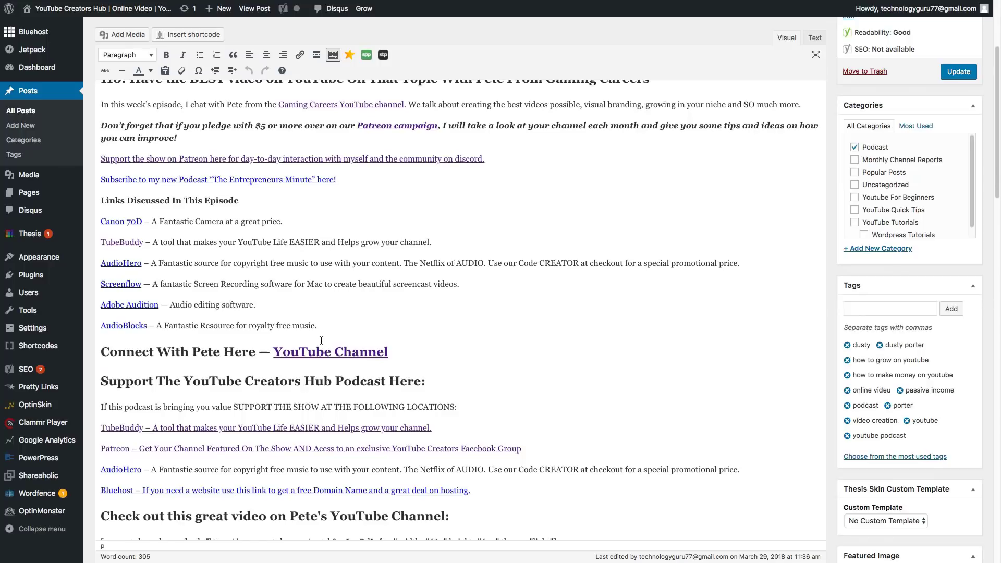
key("Return")
scroll(282, 333, "up", 2)
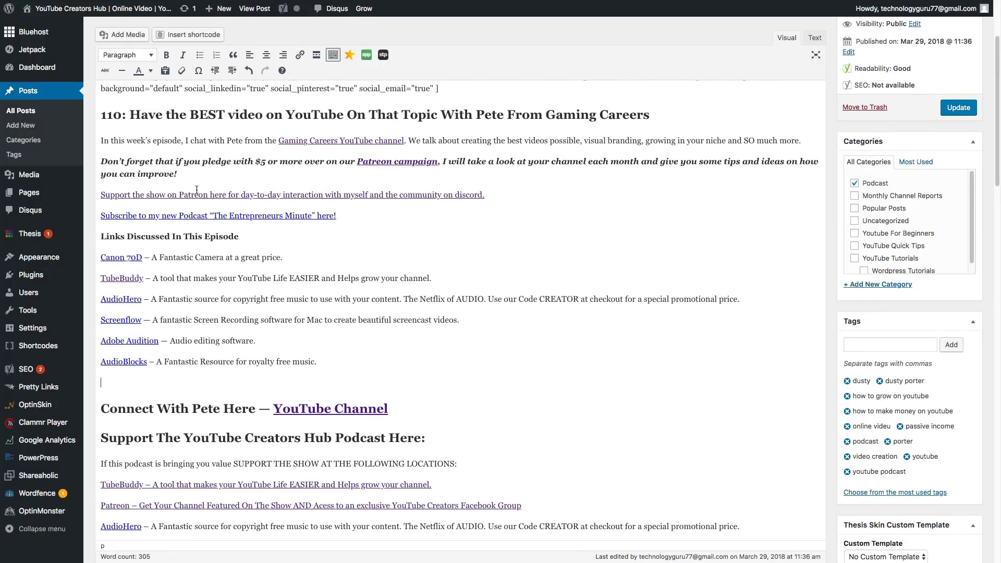
left_click(121, 37)
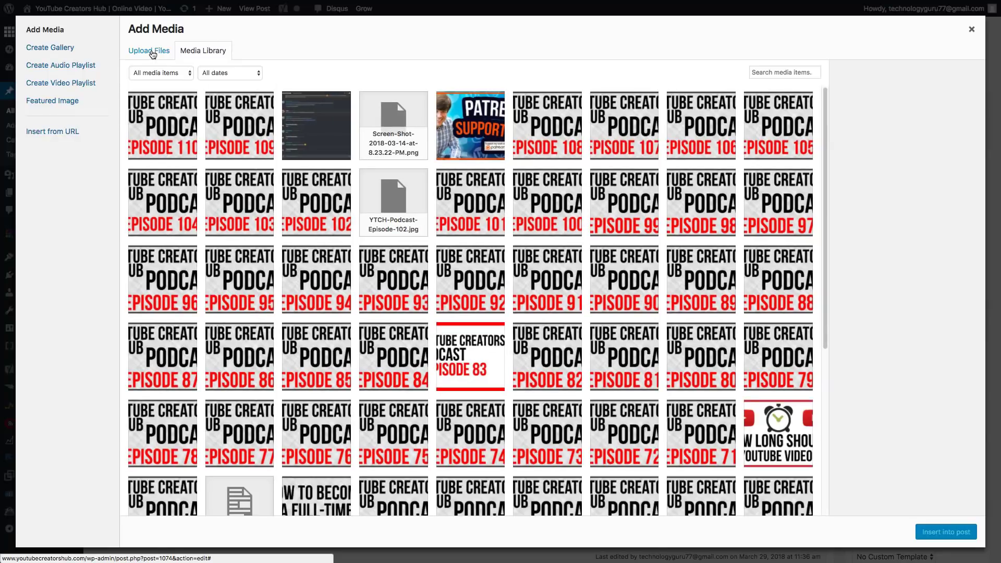
left_click(152, 55)
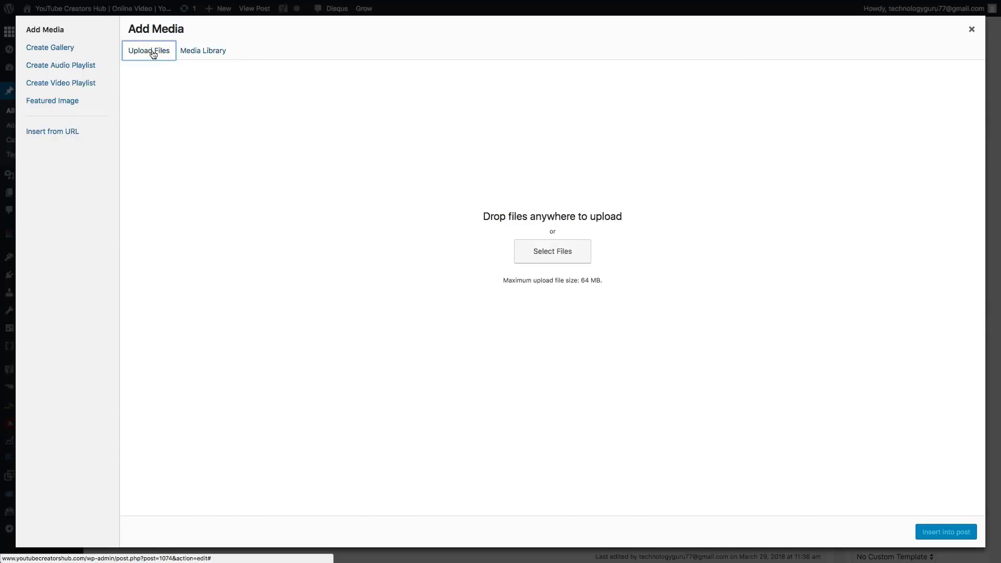
left_click(552, 252)
scroll(575, 255, "down", 2)
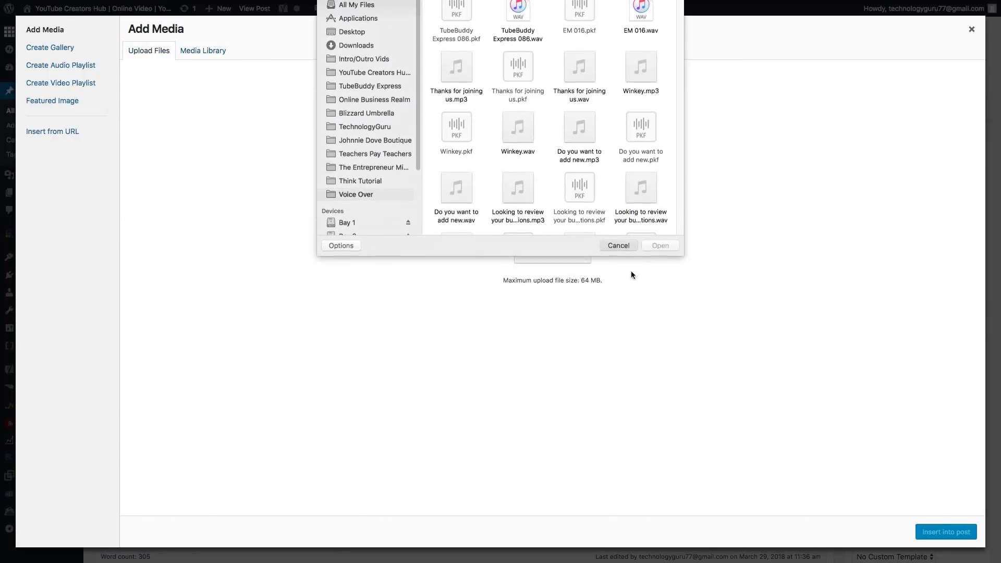
left_click(617, 245)
left_click(972, 31)
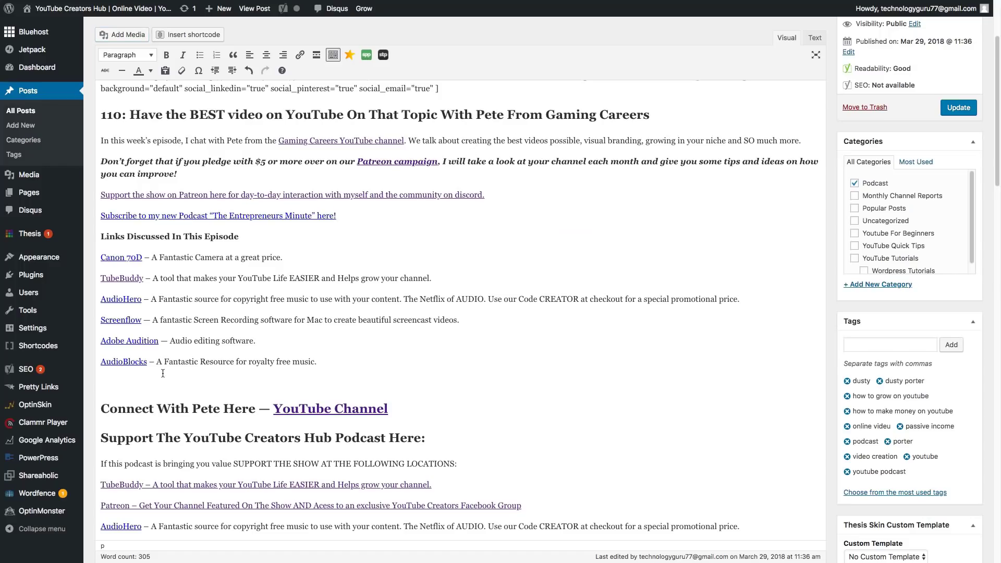
Step: Remove the empty line below the AudioBlocks entry and return to the beginning of the post
key("BackSpace")
scroll(266, 369, "up", 3)
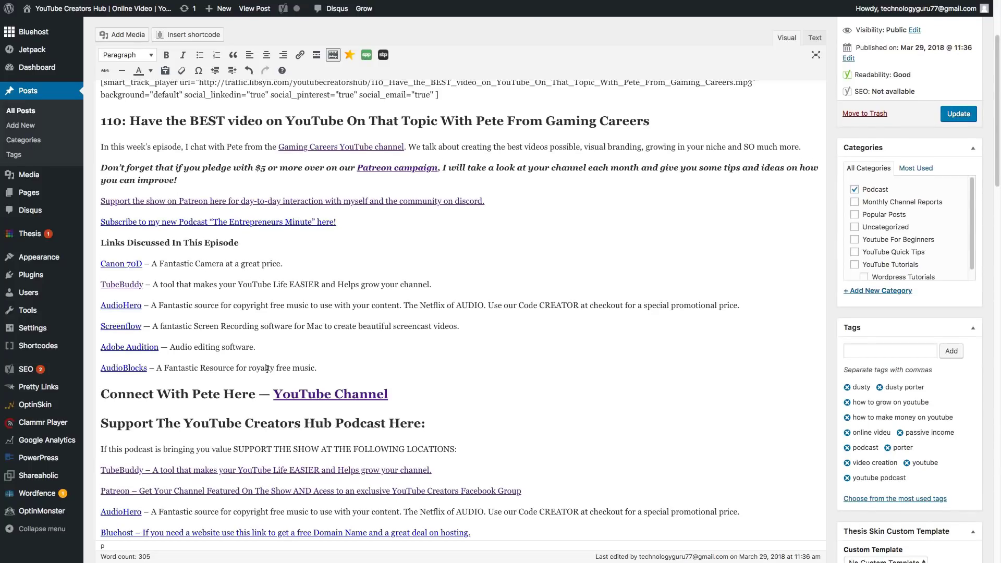
scroll(352, 377, "up", 1)
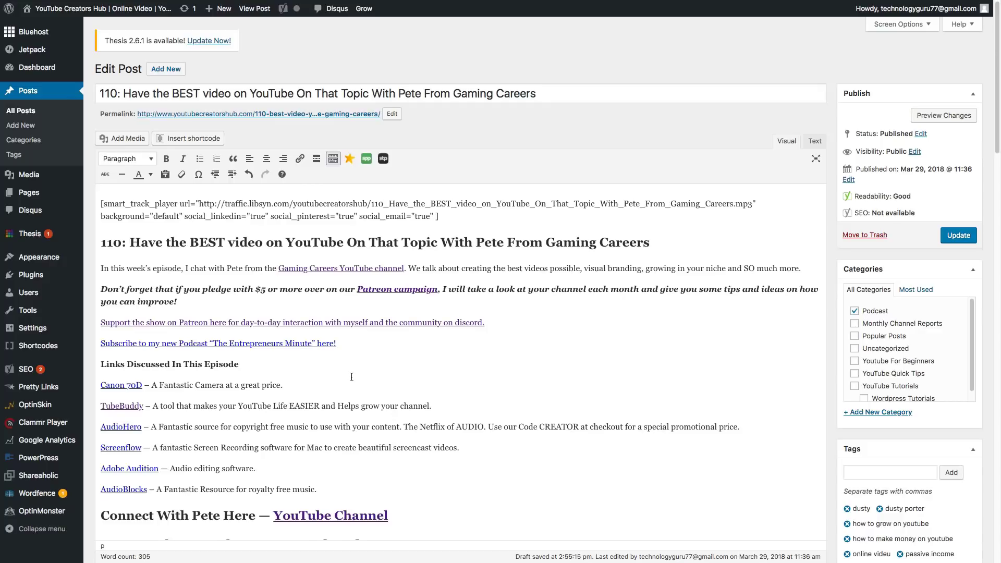
Step: Open the live site youtubecreatorshub.com in a new browser tab
mouse_move(475, 4)
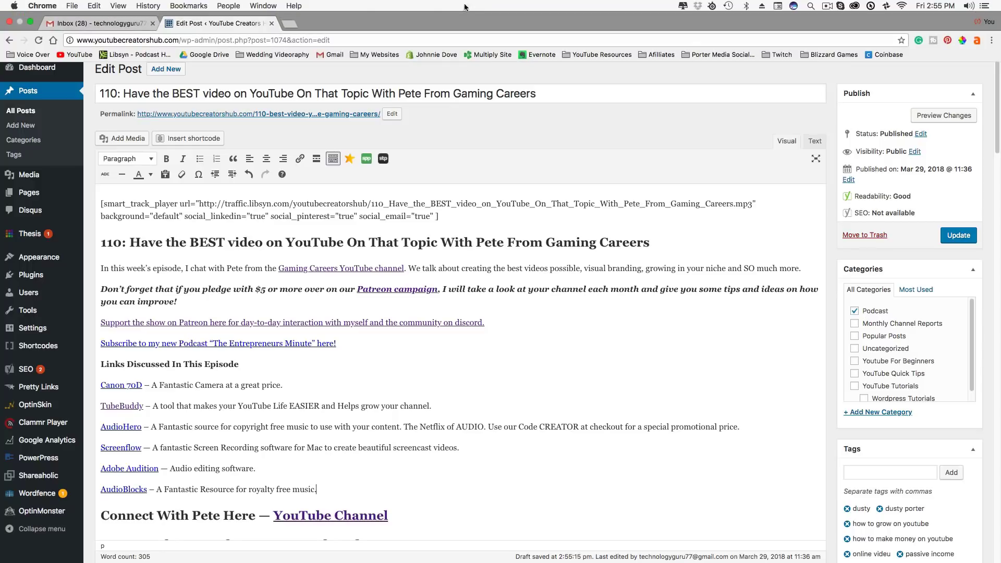
left_click(288, 23)
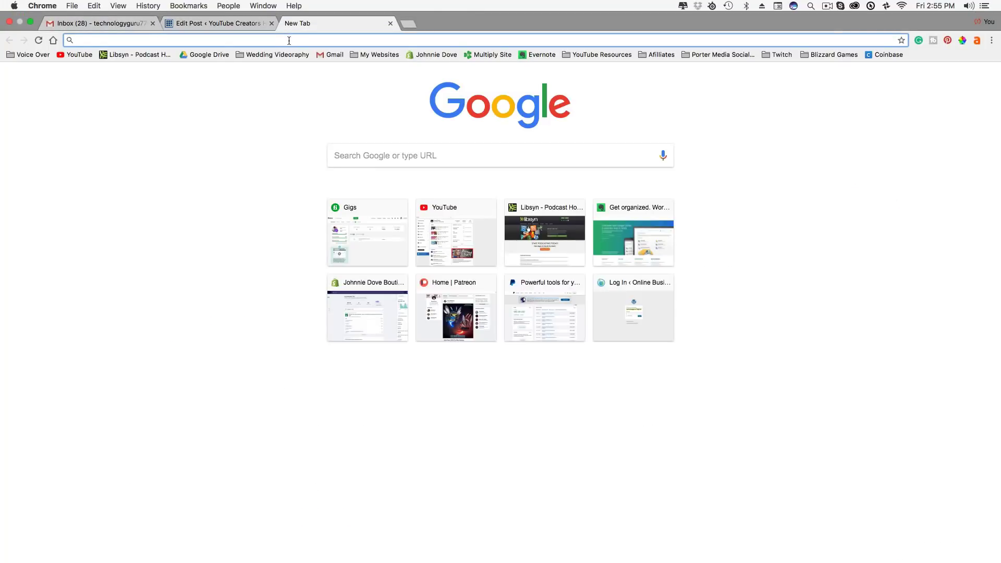
type("youtubecreatorshub.com")
key("Return")
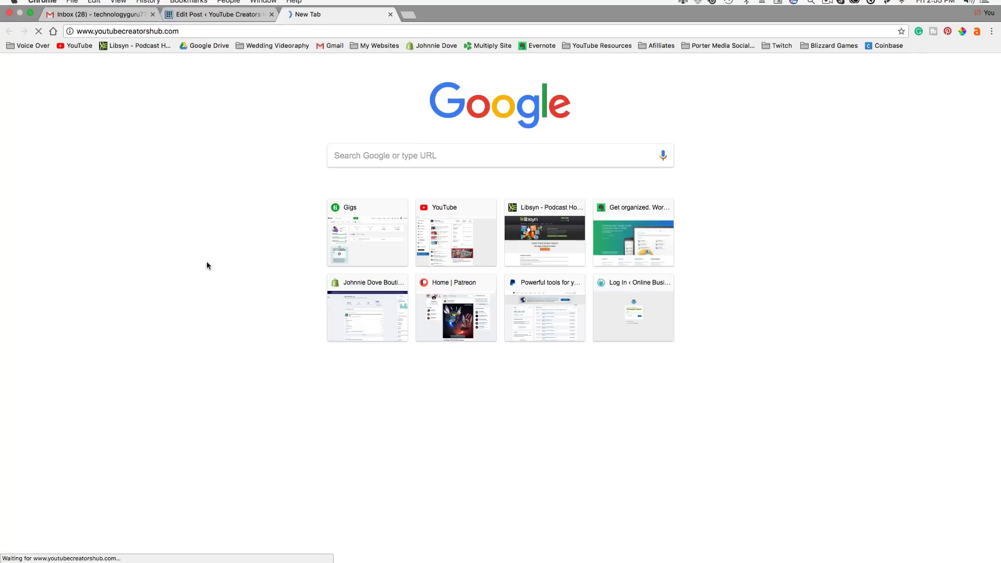